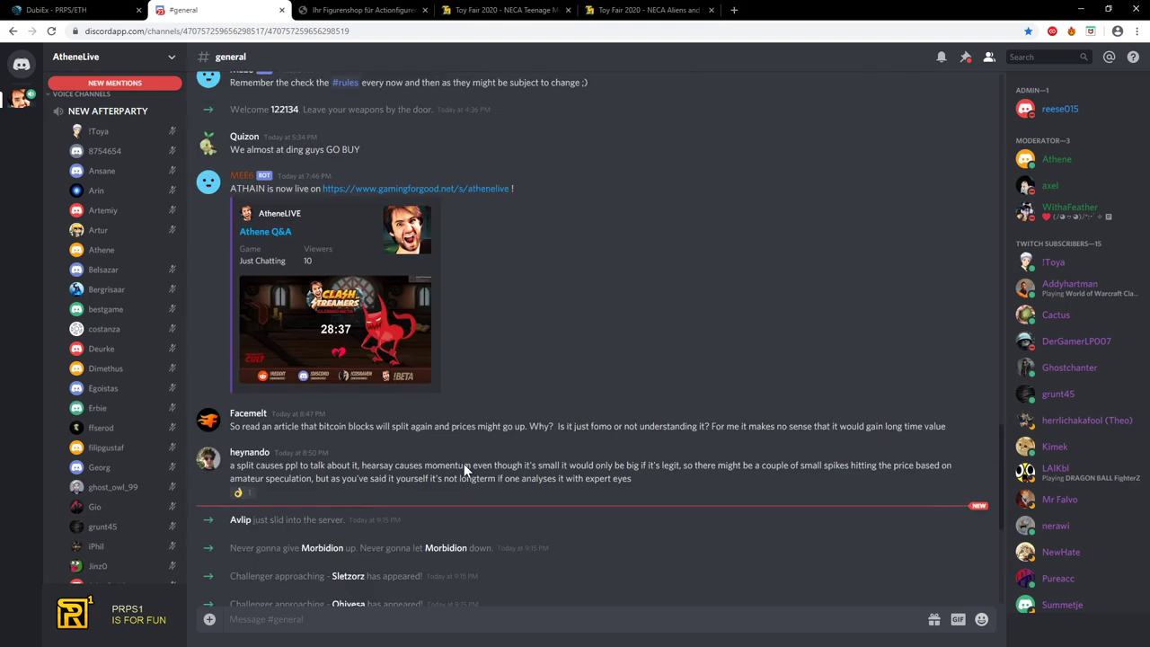
pyautogui.scroll(-4, 359, 359)
pyautogui.scroll(-2, 284, 359)
pyautogui.scroll(-2, 284, 400)
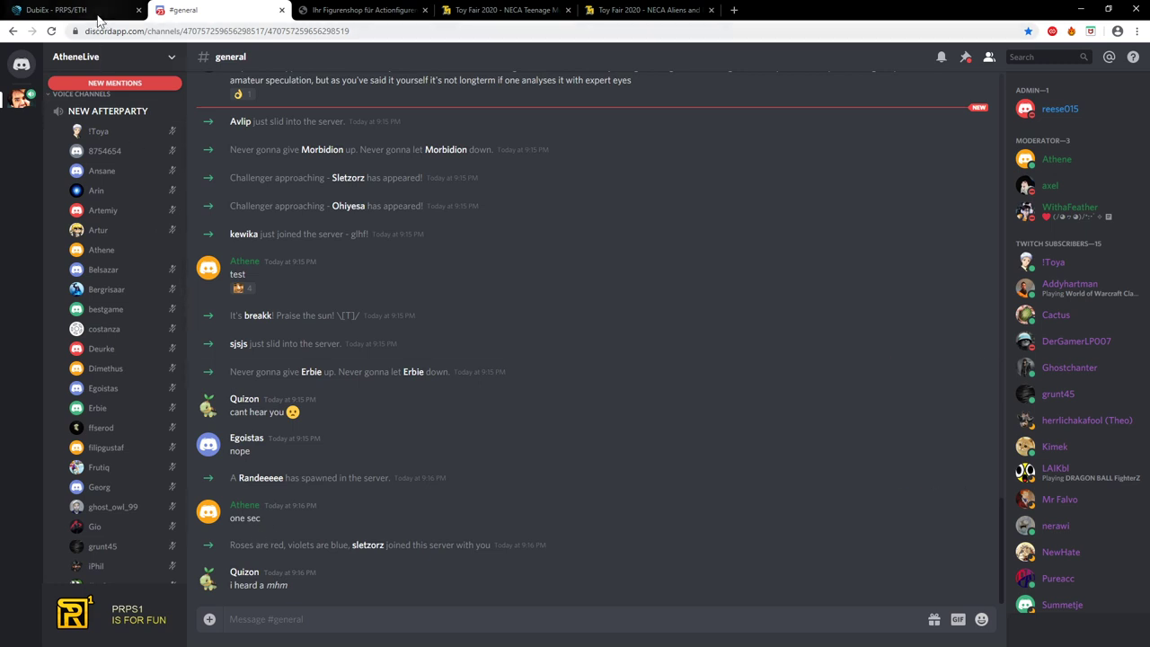
# Step: Switch from the #general chat to the DubiEx PRPS/ETH exchange tab
pyautogui.click(56, 9)
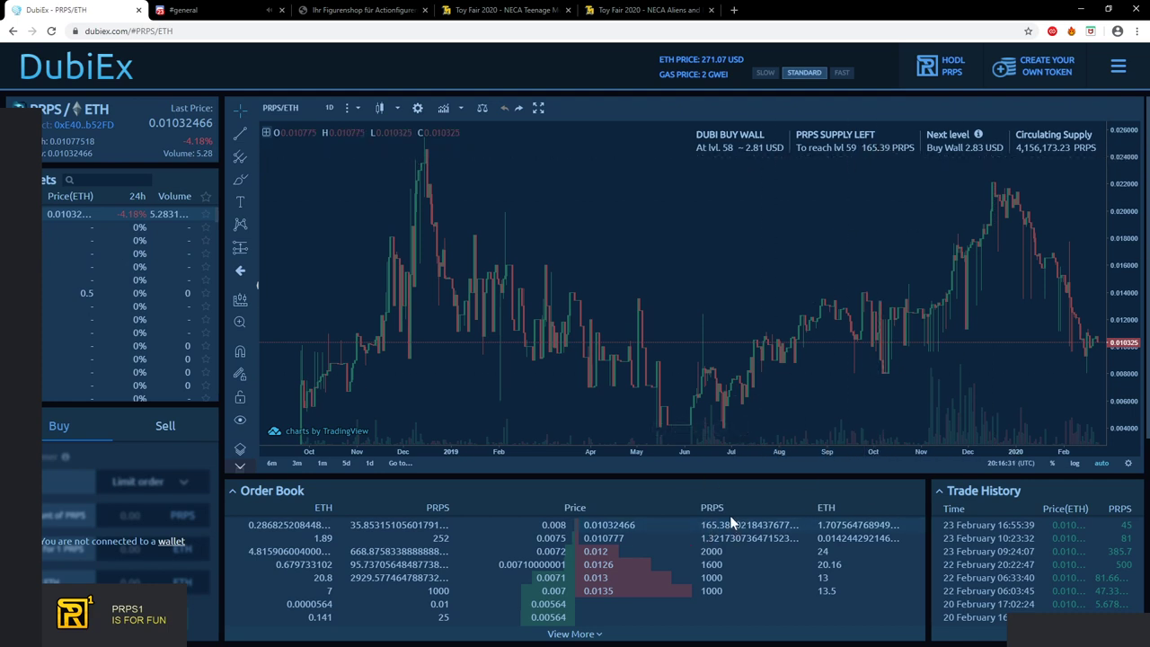
pyautogui.scroll(-1, 793, 588)
pyautogui.scroll(-1, 793, 588)
# Step: Show more DubiEx order book and trade history rows, then return to Discord #general
pyautogui.click(574, 573)
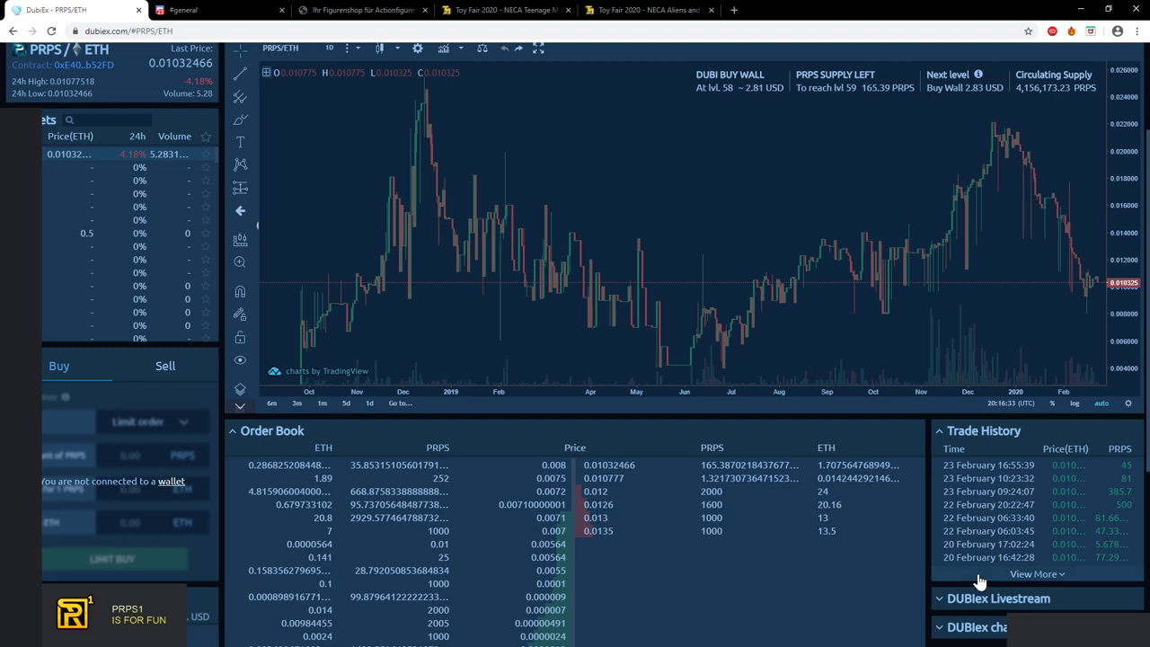
pyautogui.click(979, 579)
pyautogui.scroll(-2, 781, 574)
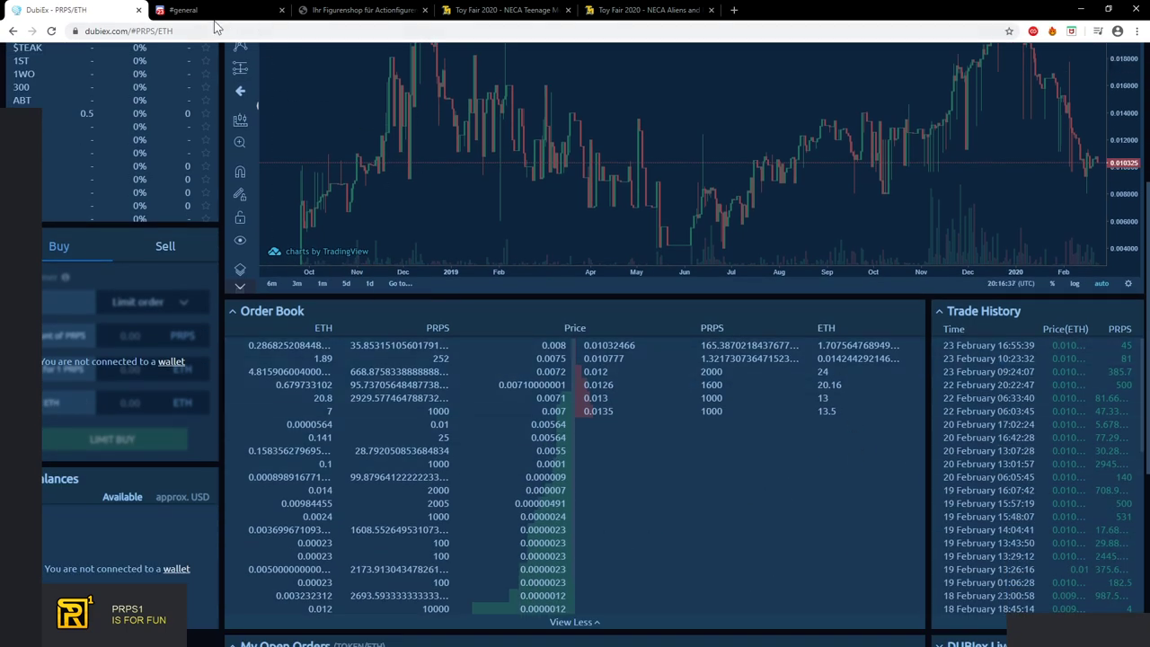
pyautogui.click(188, 9)
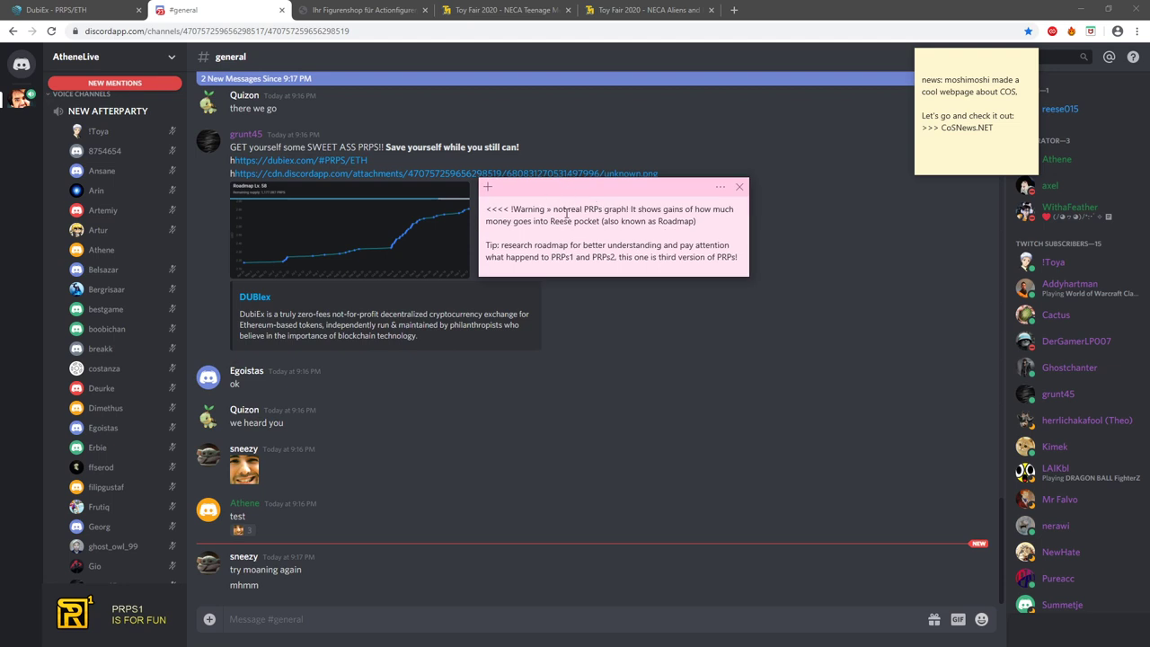
# Step: Drag the pink fake-graph warning note off the chat to the left
pyautogui.moveTo(599, 184); pyautogui.dragTo(600, 163)
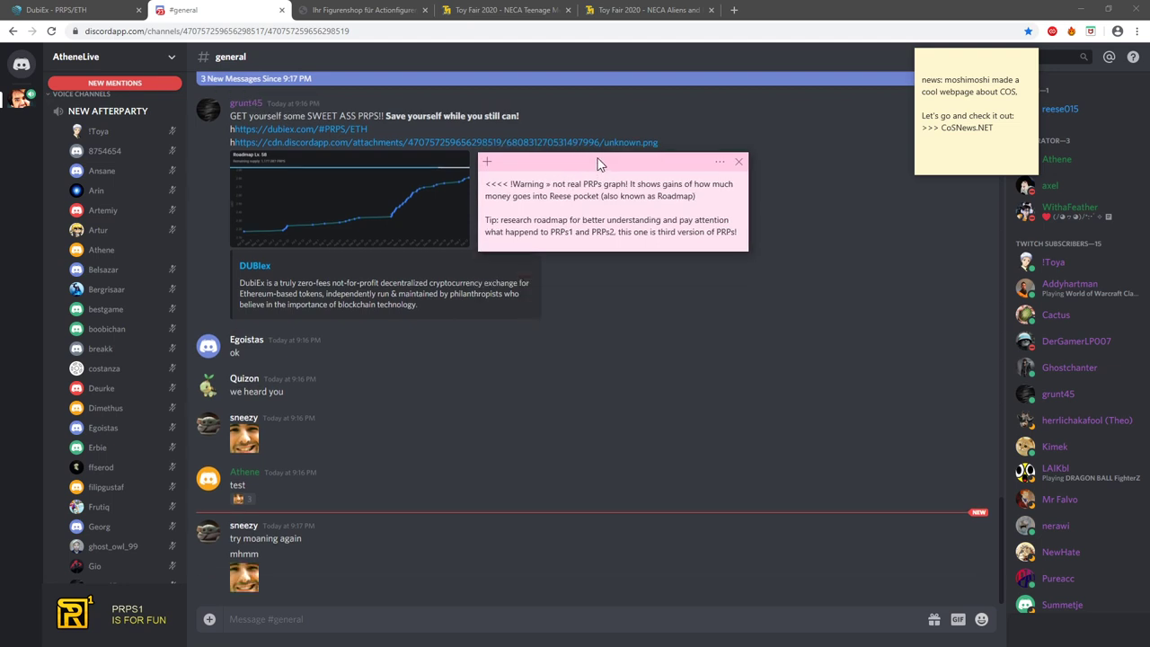
pyautogui.moveTo(600, 163); pyautogui.dragTo(600, 160)
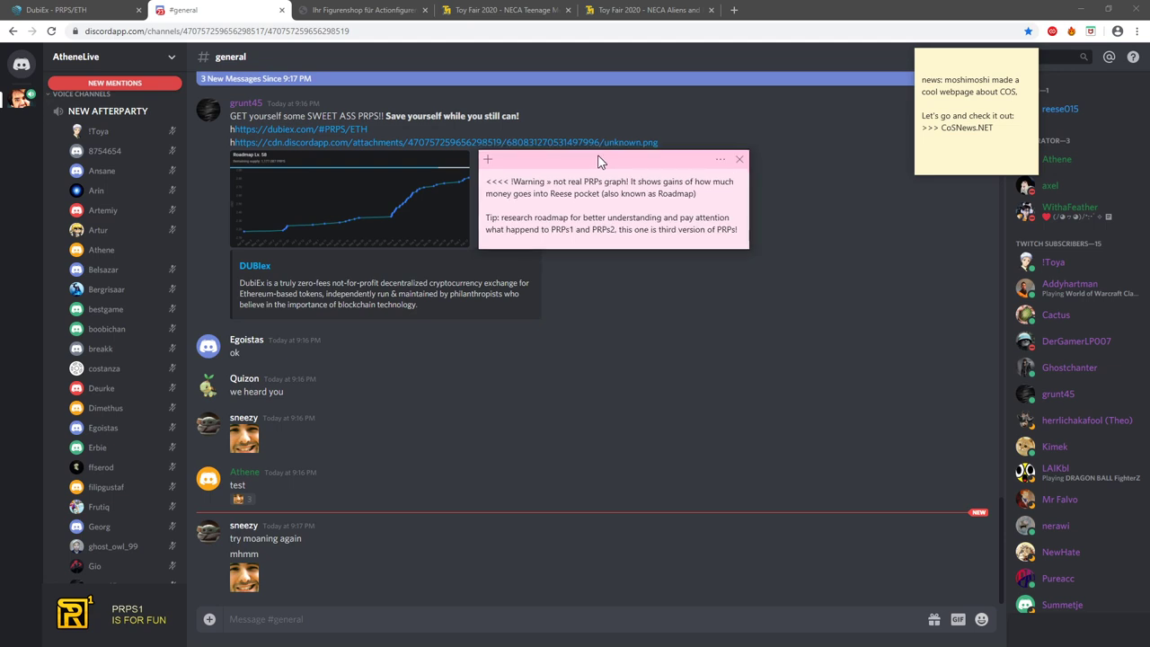
pyautogui.moveTo(600, 161); pyautogui.dragTo(588, 156)
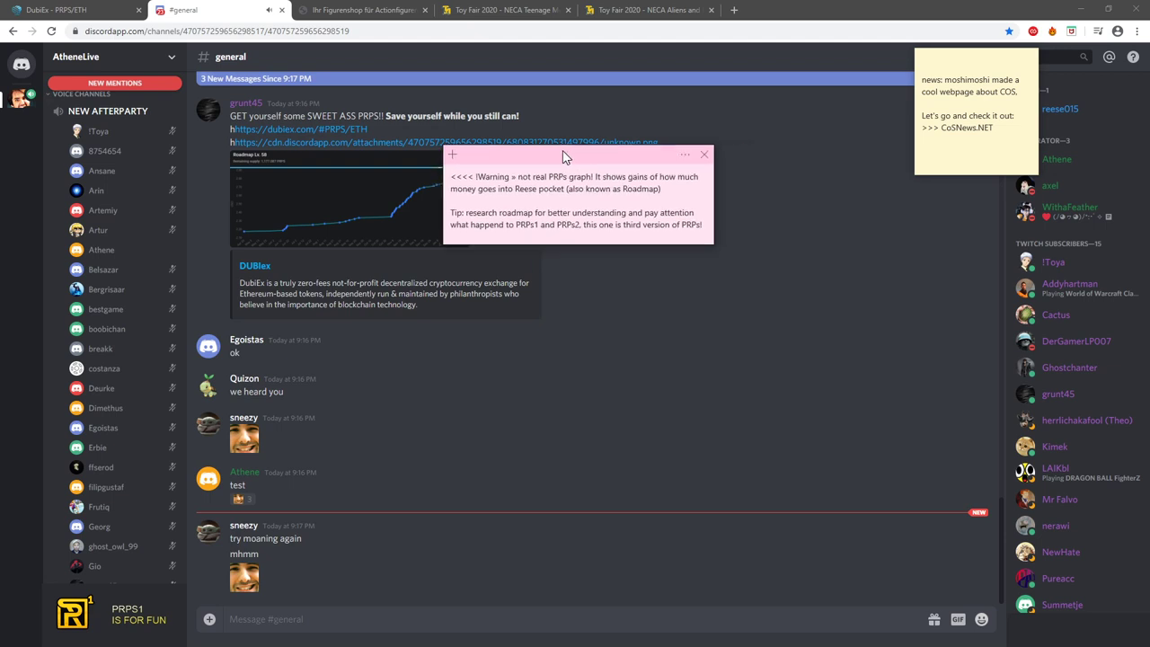
pyautogui.moveTo(588, 156); pyautogui.dragTo(90, 179)
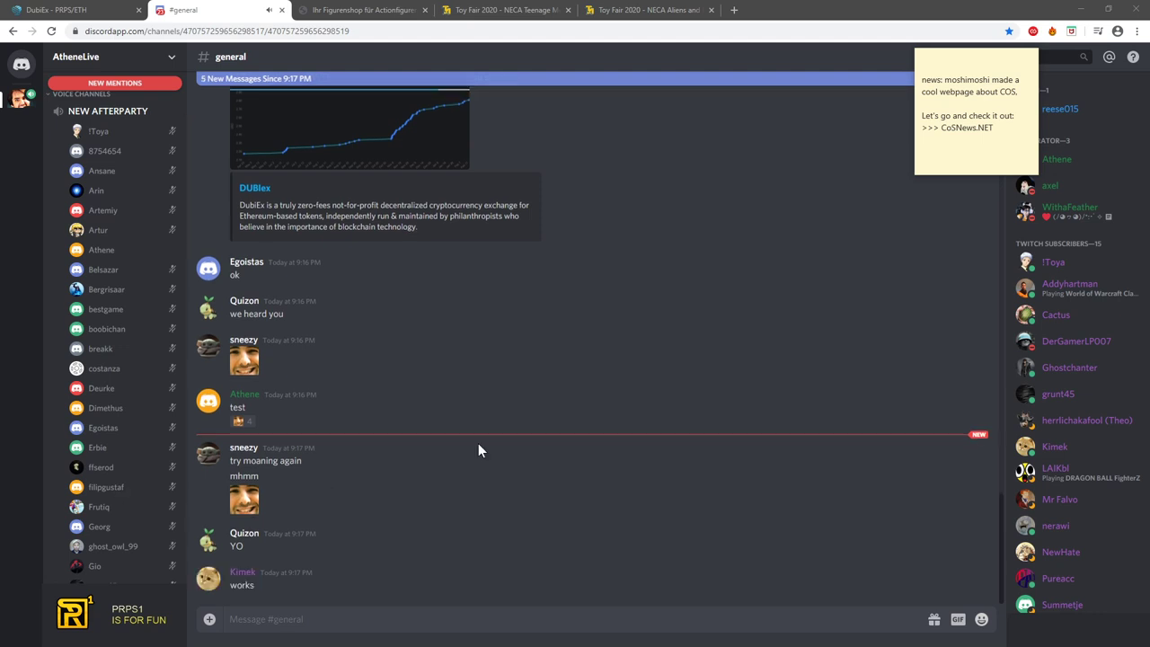
# Step: Select the '>>> CoSNews.NET' line in the yellow note and bring up the CoSNews website
pyautogui.click(937, 139)
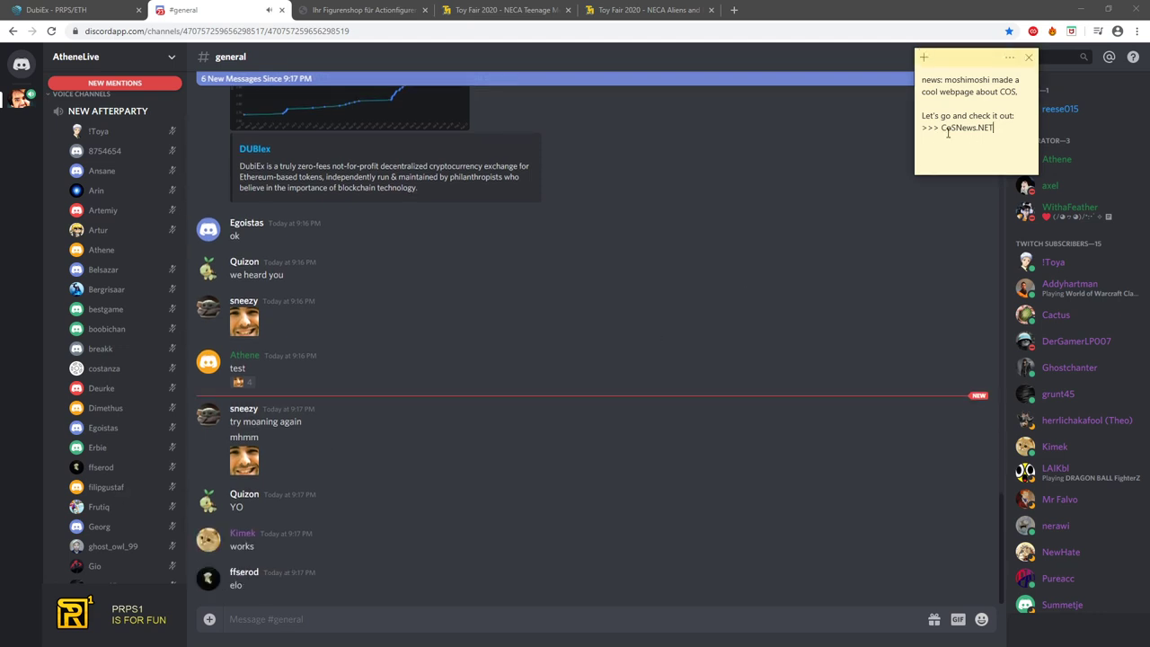
pyautogui.moveTo(941, 127); pyautogui.dragTo(997, 128)
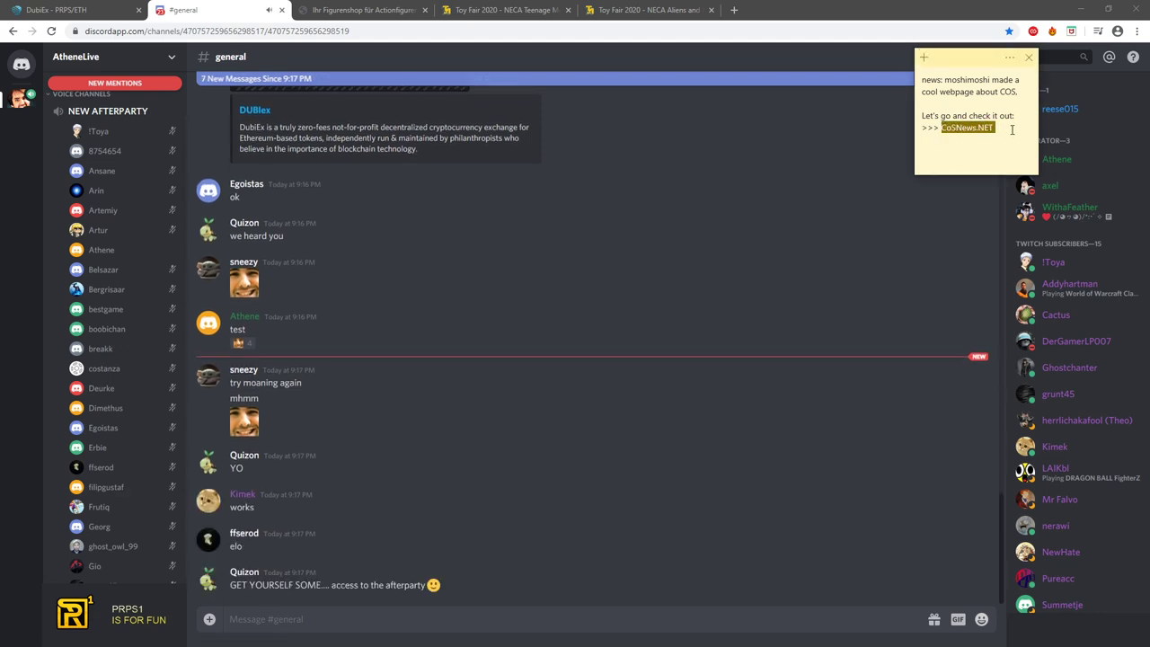
pyautogui.tripleClick(1011, 130)
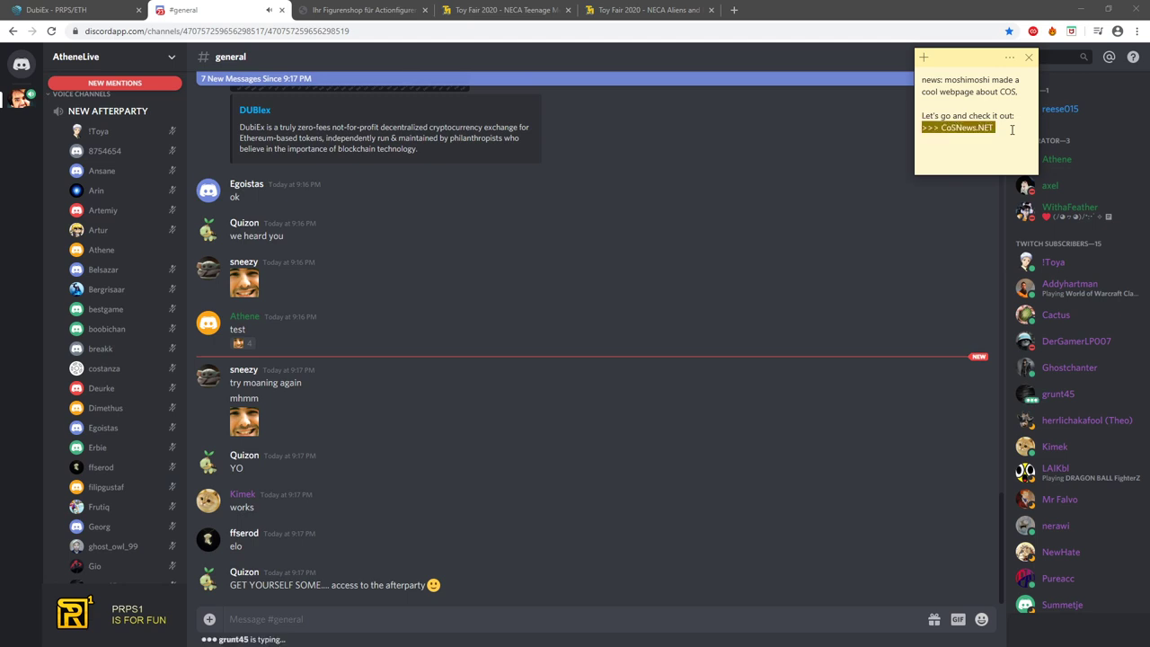
pyautogui.click(1006, 127)
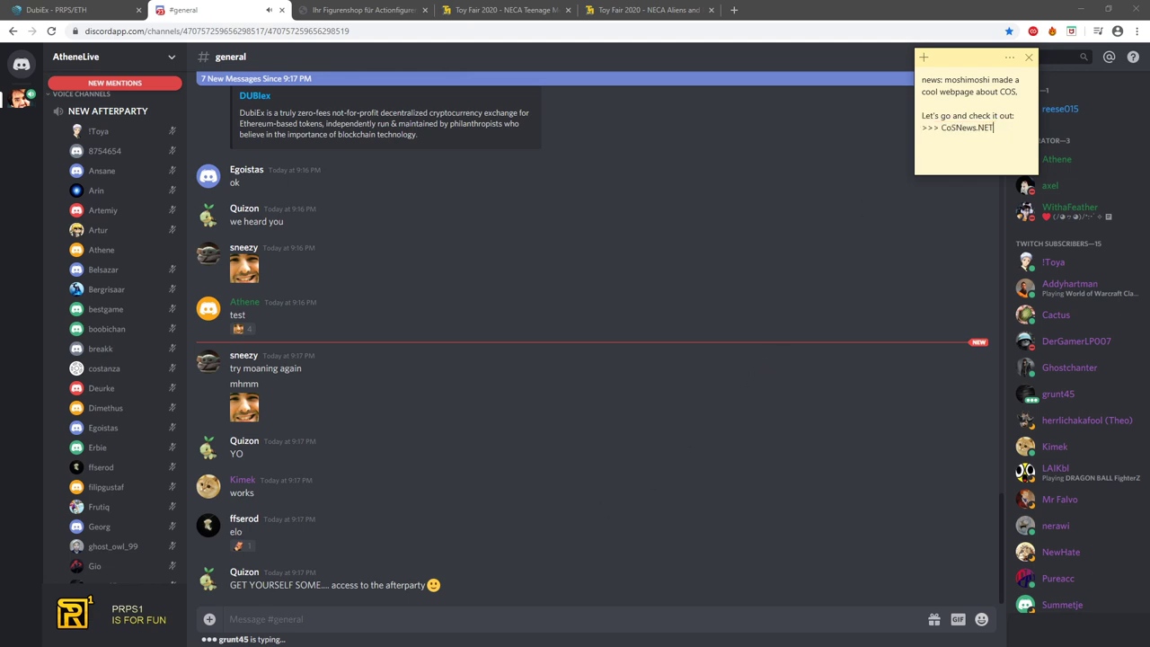
pyautogui.hotkey('alt', 'Tab')
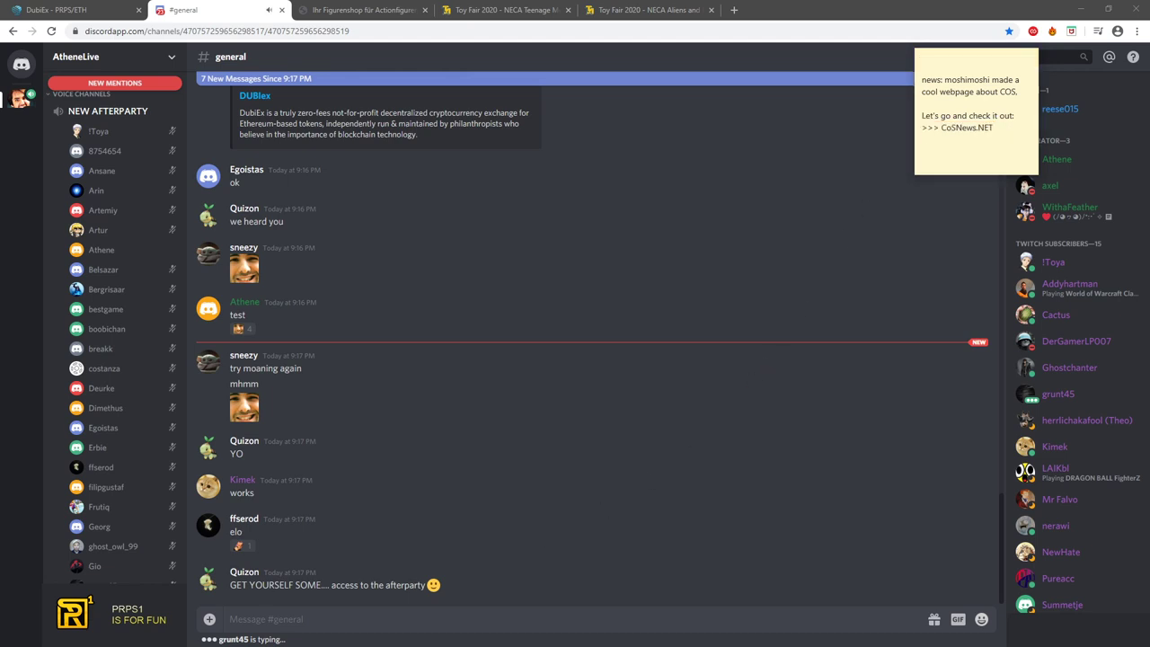
pyautogui.hotkey('alt', 'Tab')
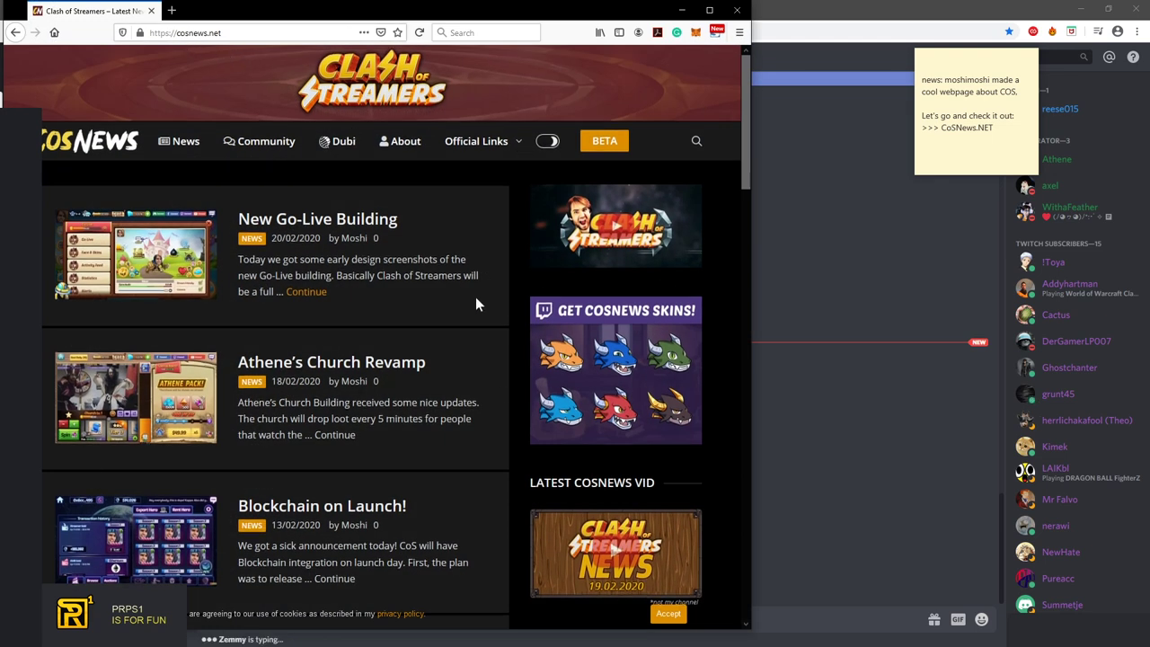
pyautogui.scroll(-3, 475, 300)
pyautogui.scroll(-3, 476, 334)
pyautogui.scroll(-2, 482, 382)
pyautogui.scroll(-4, 483, 382)
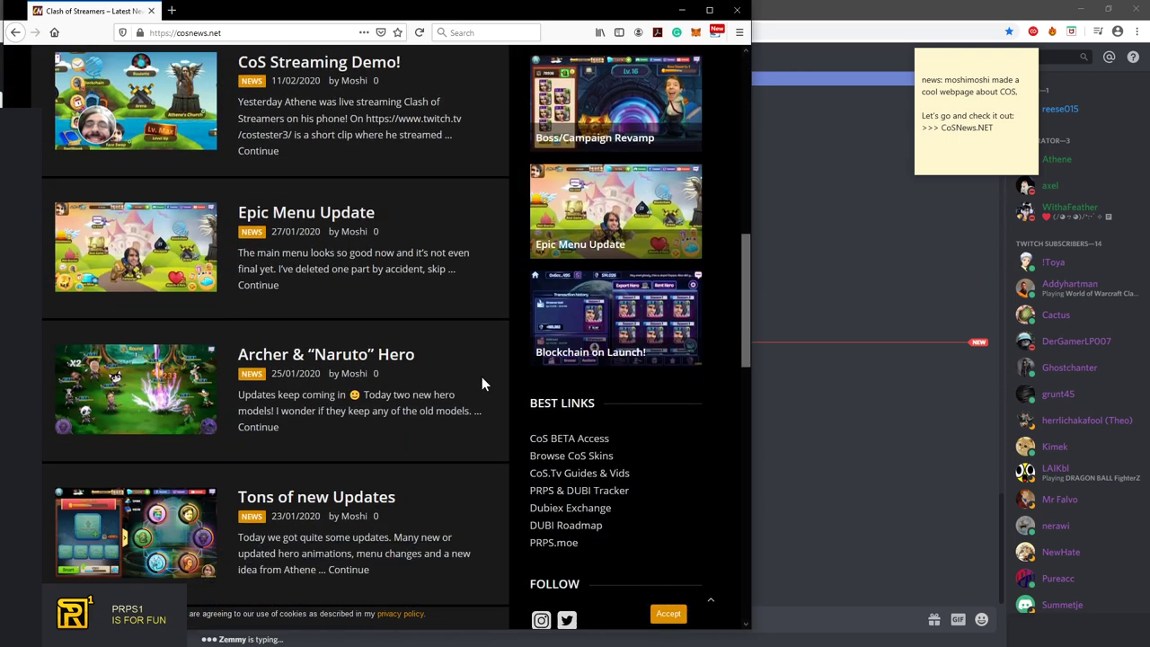
pyautogui.scroll(-2, 481, 376)
pyautogui.scroll(-2, 477, 379)
pyautogui.scroll(-2, 475, 380)
pyautogui.scroll(4, 475, 384)
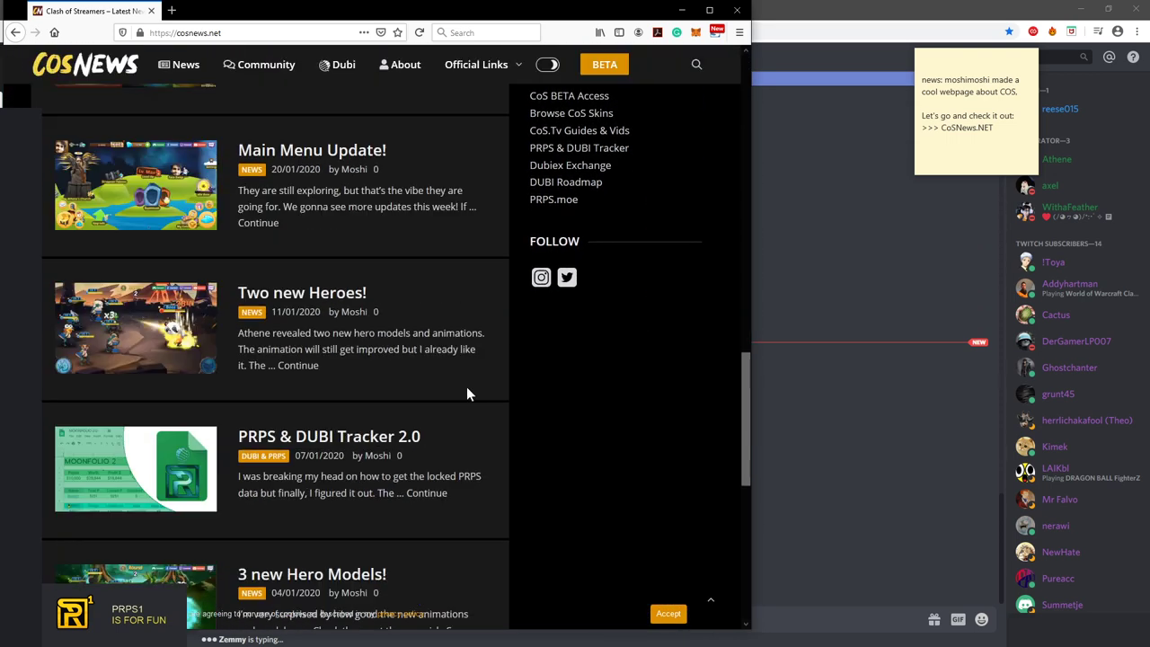
pyautogui.scroll(3, 466, 386)
pyautogui.scroll(3, 467, 382)
pyautogui.scroll(2, 465, 377)
pyautogui.scroll(-1, 466, 378)
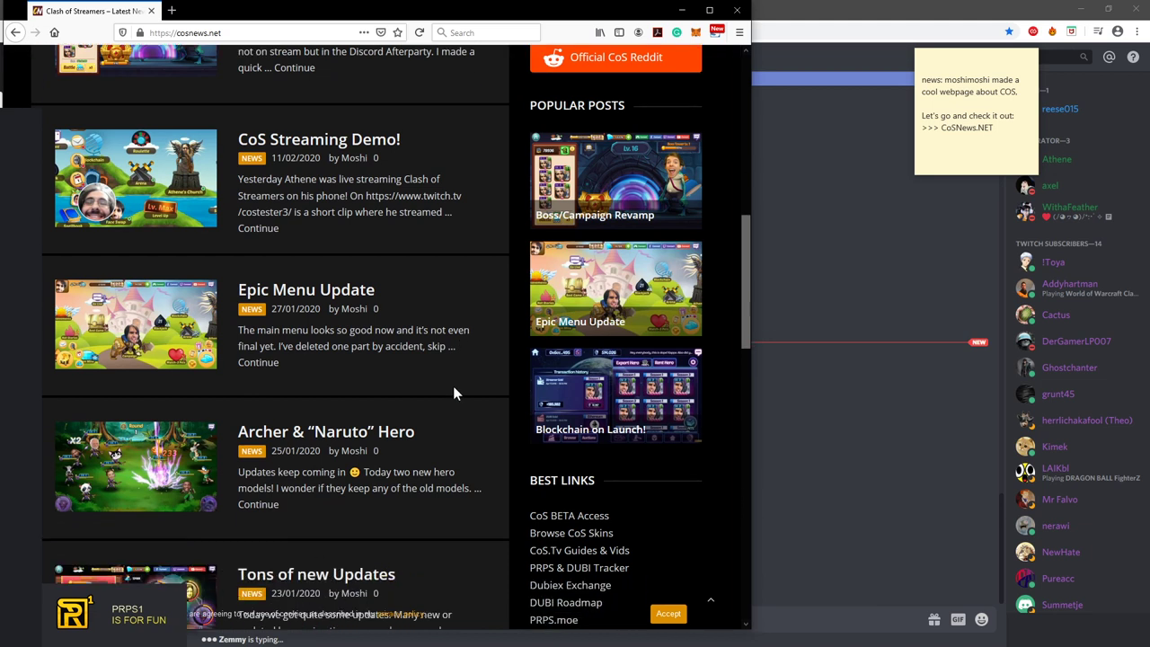
pyautogui.scroll(-1, 447, 387)
# Step: Read the Archer & 'Naruto' Hero article on CoSNews, then close its window
pyautogui.click(261, 431)
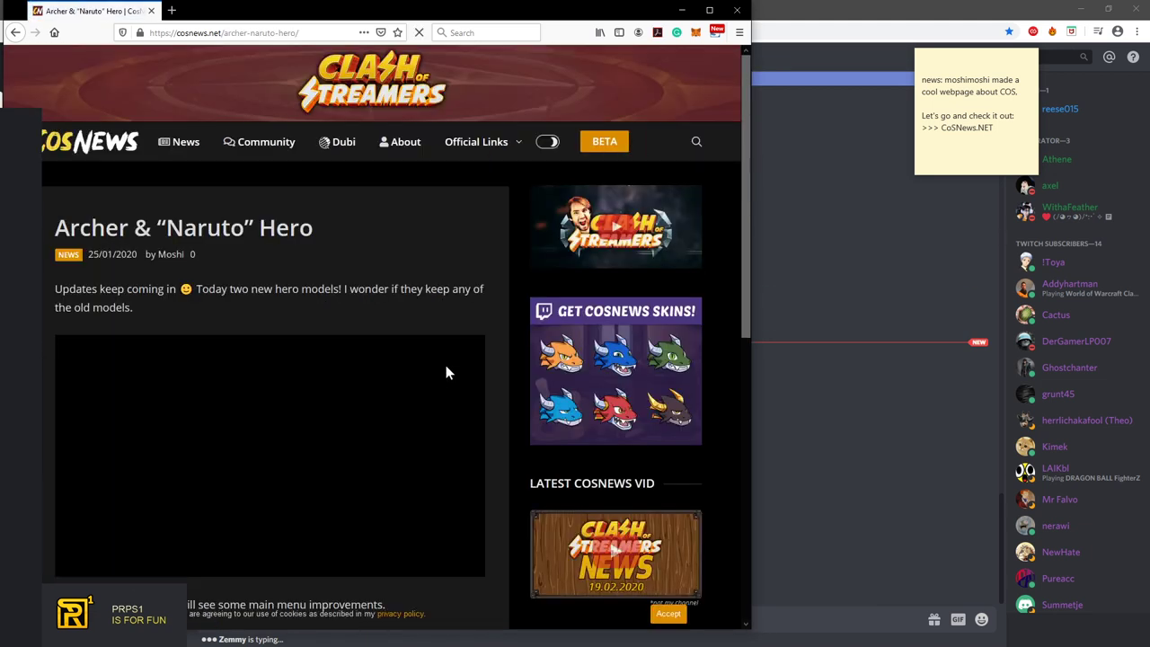
pyautogui.scroll(-2, 467, 377)
pyautogui.scroll(-2, 471, 375)
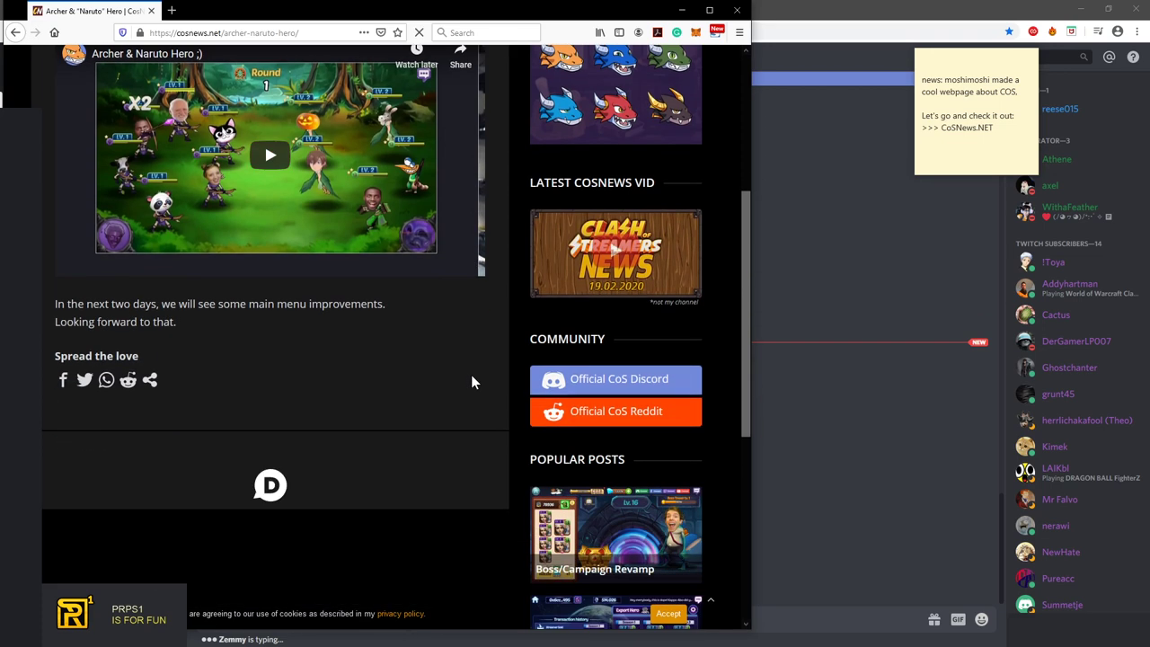
pyautogui.scroll(-3, 470, 375)
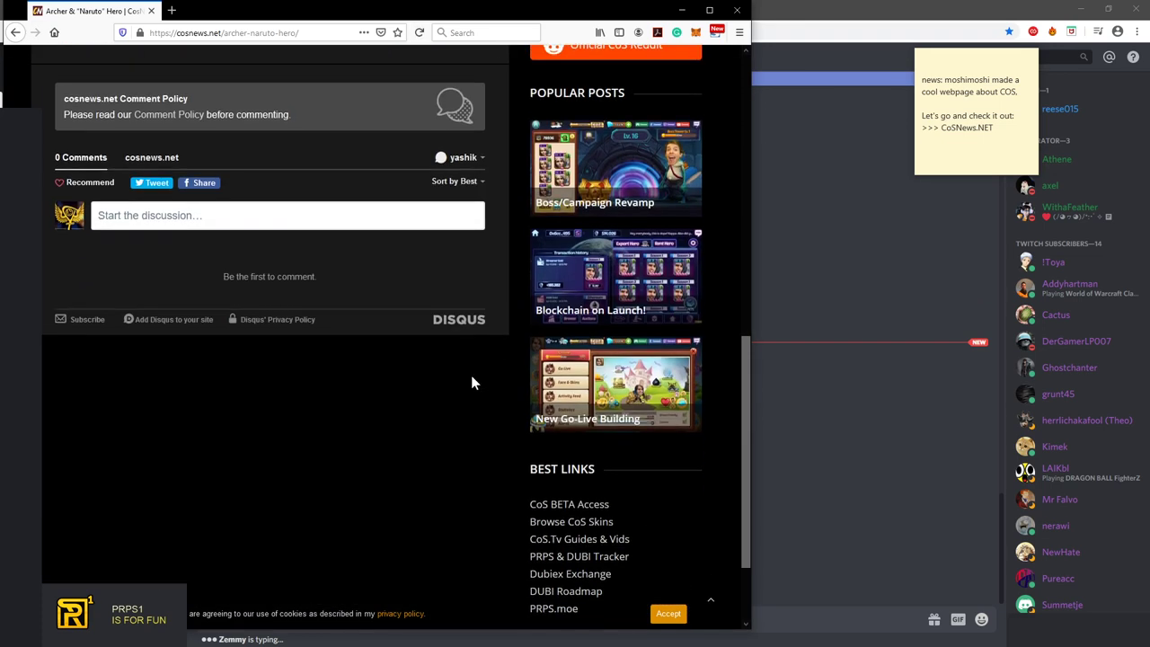
pyautogui.scroll(2, 470, 374)
pyautogui.scroll(3, 471, 375)
pyautogui.scroll(2, 471, 374)
pyautogui.scroll(3, 472, 383)
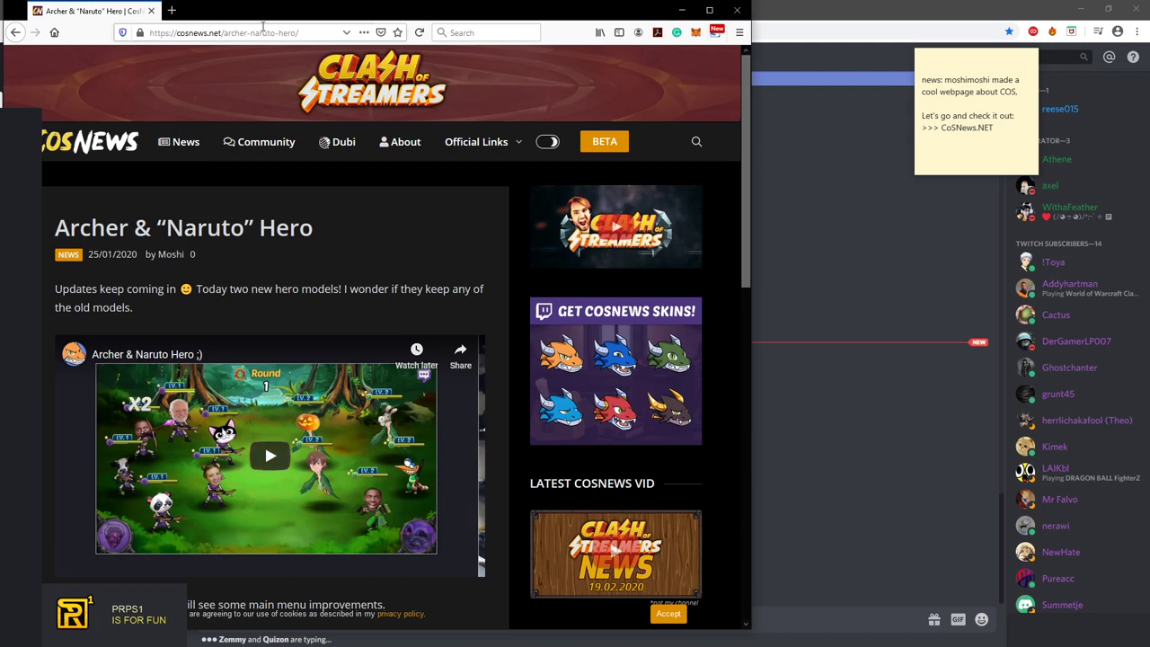
pyautogui.click(736, 10)
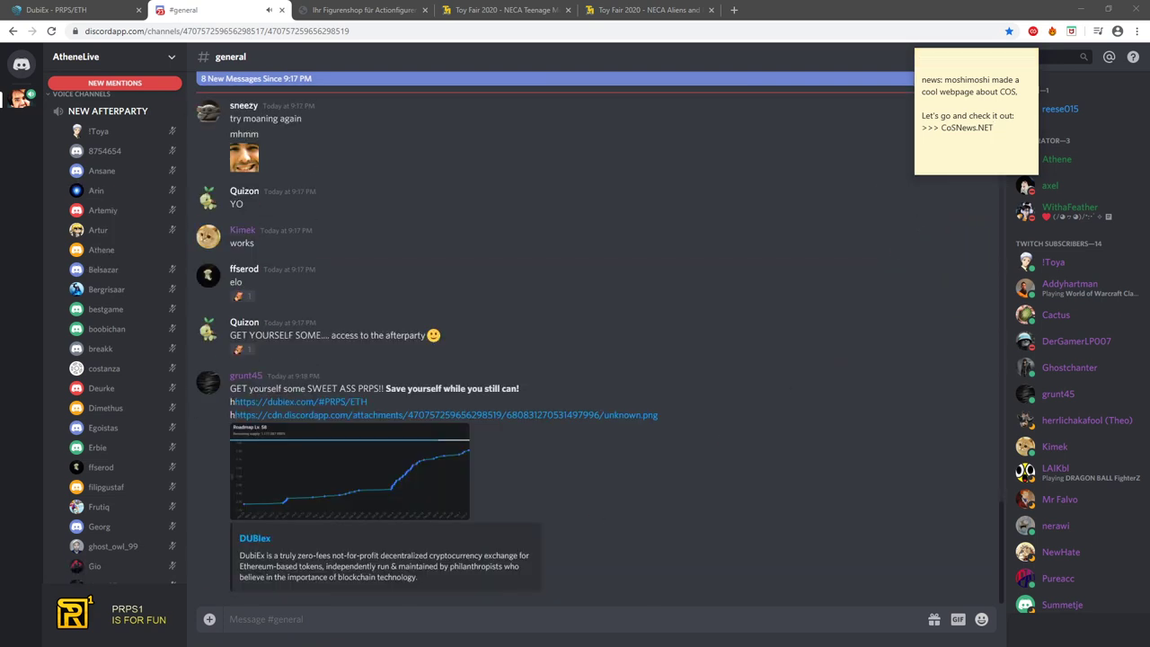
# Step: Glance at the DubiEx page, return to #general, and make it full screen with F11
pyautogui.moveTo(296, 427); pyautogui.dragTo(560, 423)
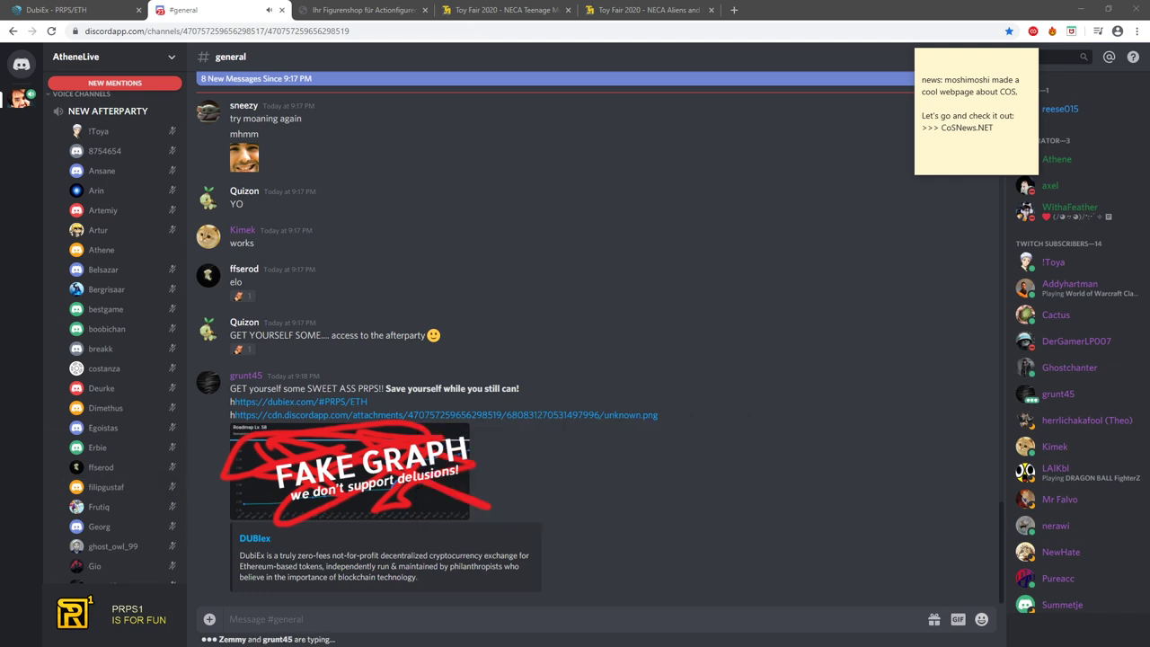
pyautogui.click(55, 9)
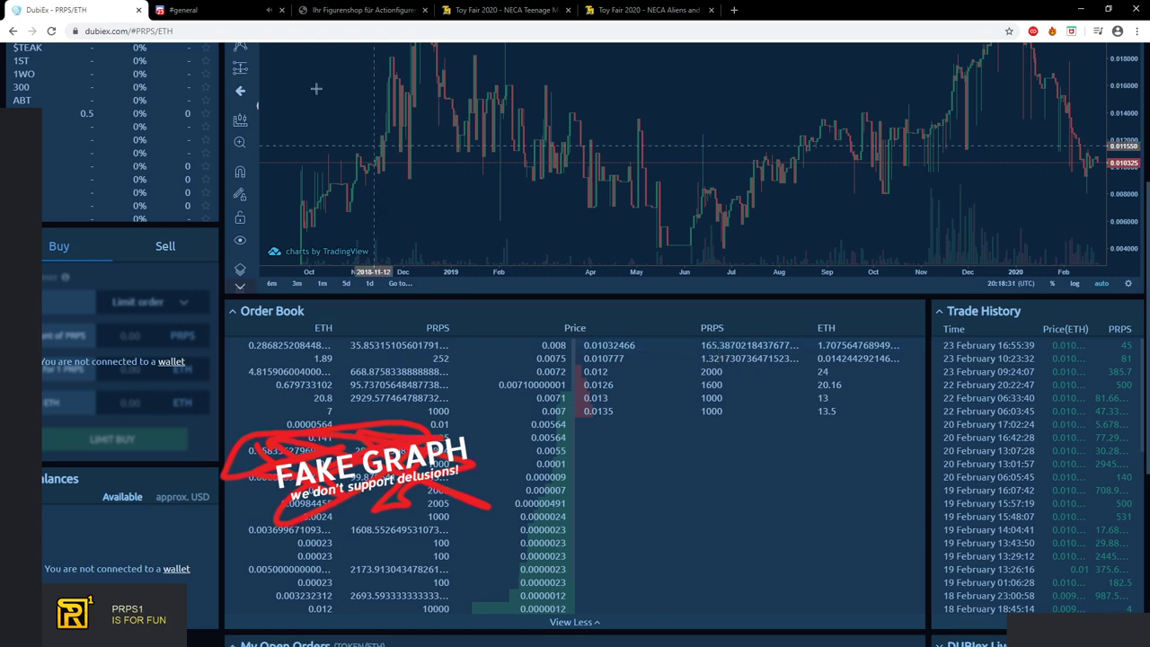
pyautogui.click(197, 9)
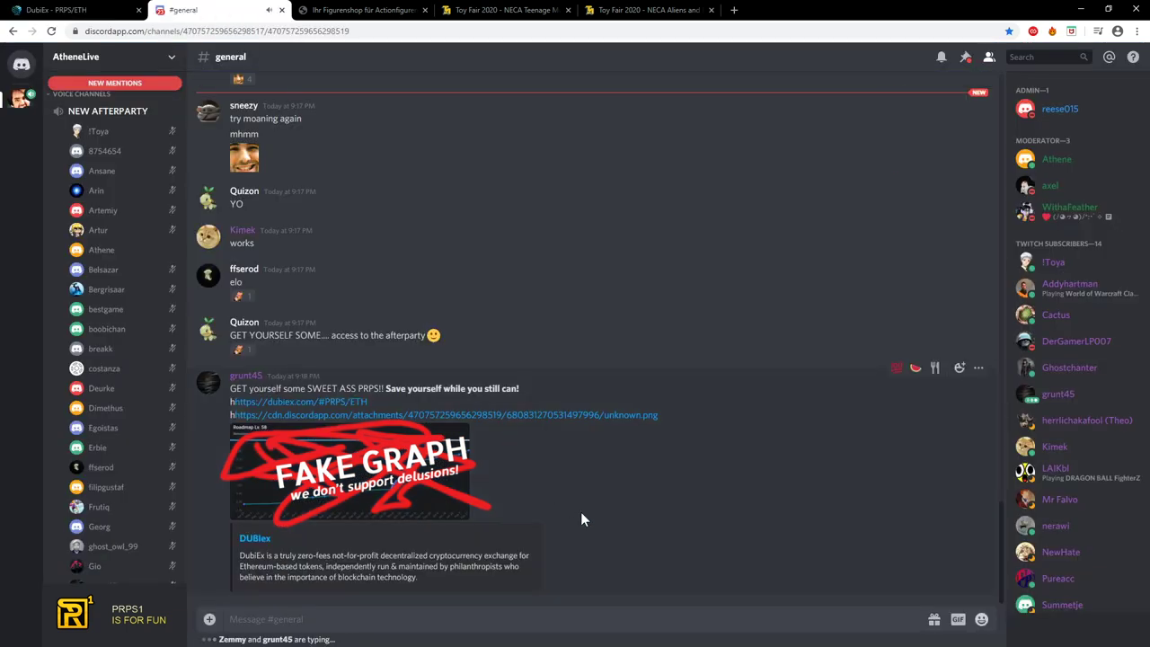
pyautogui.press('F11')
pyautogui.write('>>> CoSNews.NET')
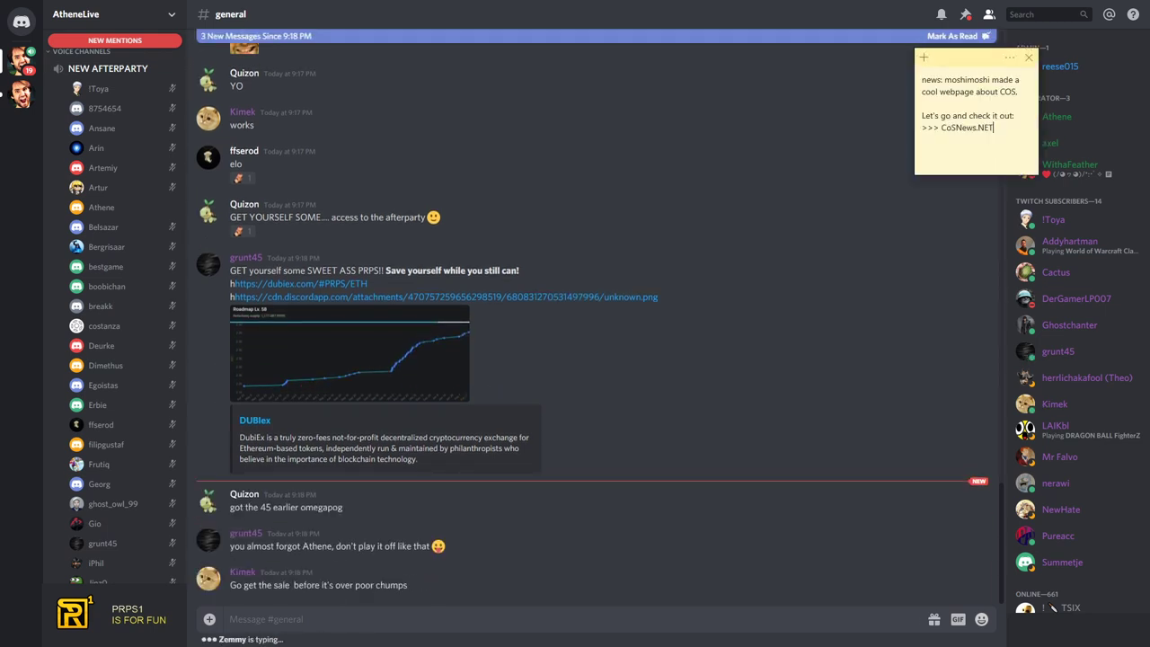
# Step: Replace the yellow note's old text with multi-line commentary about the math
pyautogui.press('Delete')
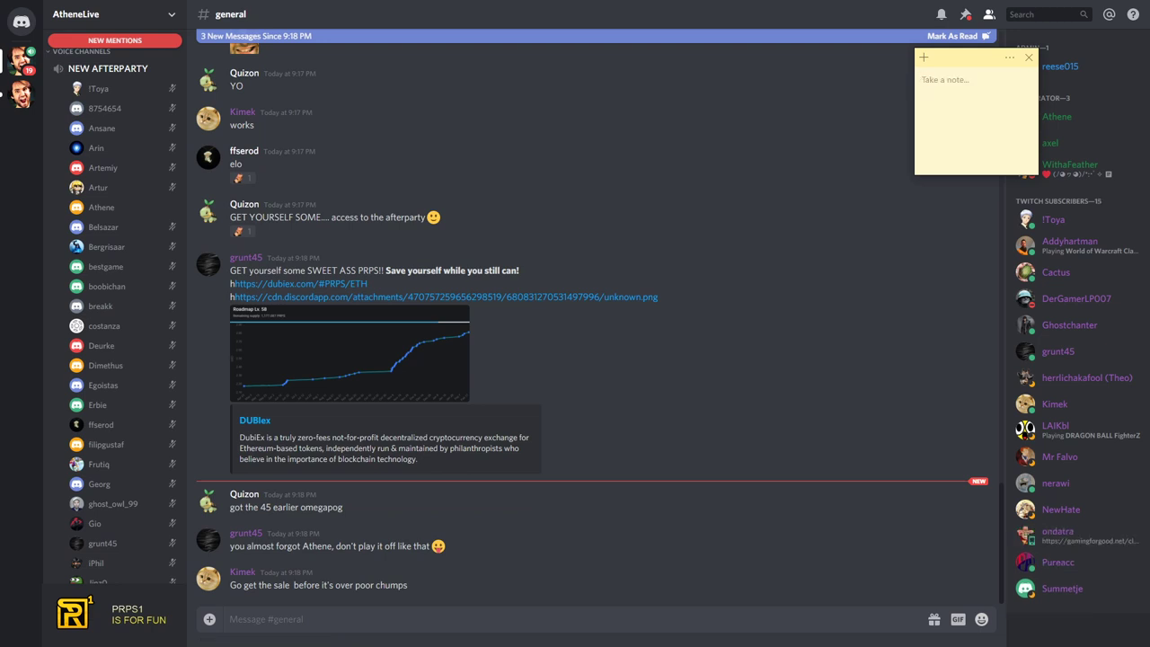
pyautogui.write('ah those calcu')
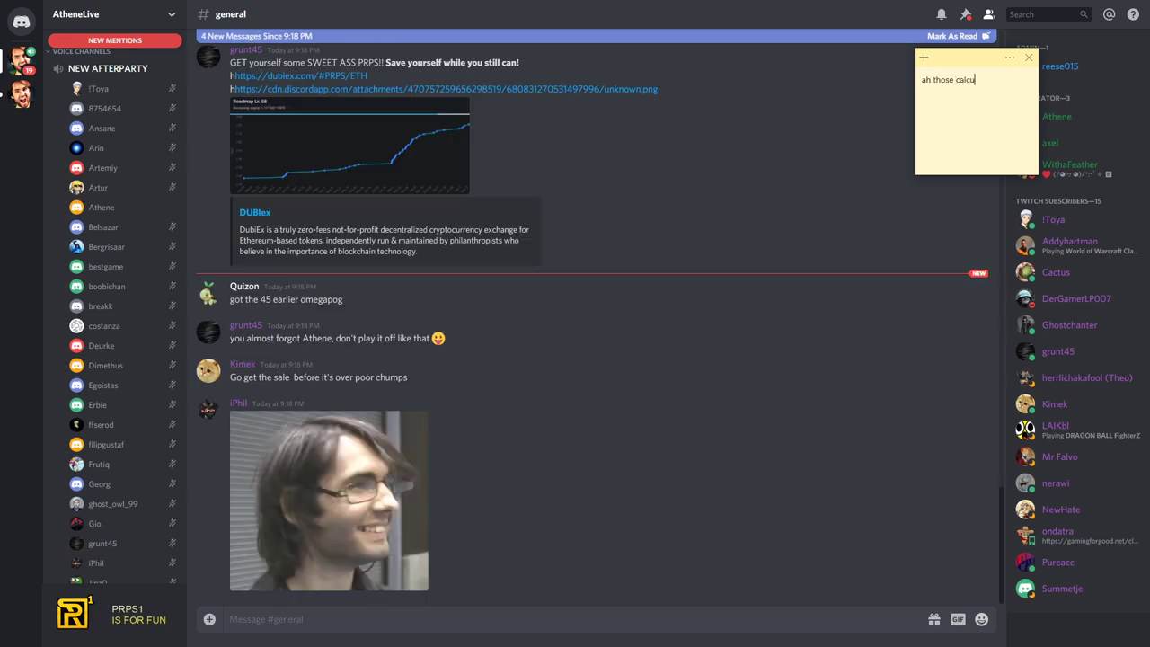
pyautogui.write('lation.... ')
pyautogui.write('and a')
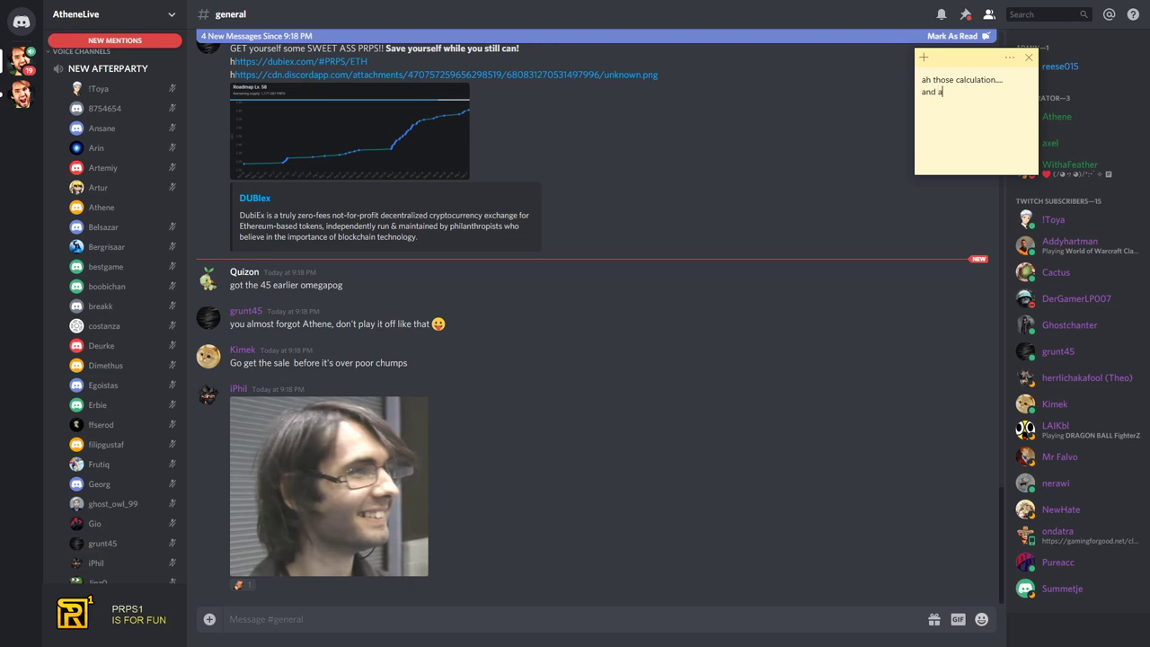
pyautogui.write('gain multiplication.')
pyautogui.write('..')
pyautogui.press('Return')
pyautogui.write('yea that math...')
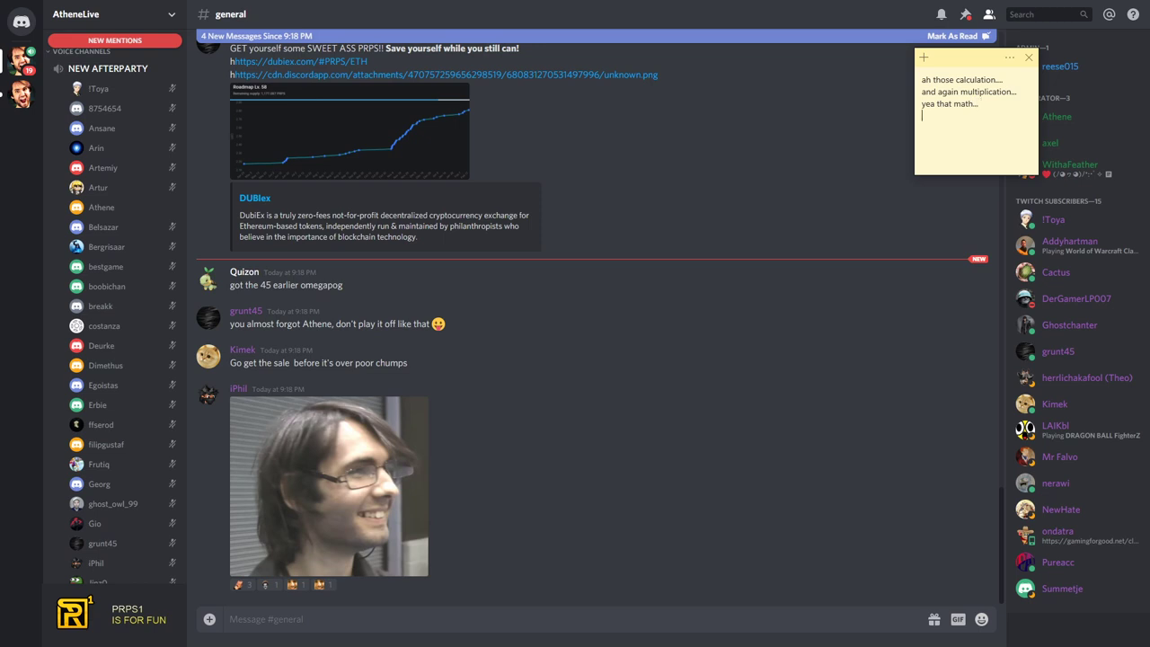
pyautogui.press('Return')
# Step: Clear the note and write an ETH-gains taunt urging readers to learn how PRPS/ETH works
pyautogui.hotkey('ctrl', 'a')
pyautogui.press('BackSpace')
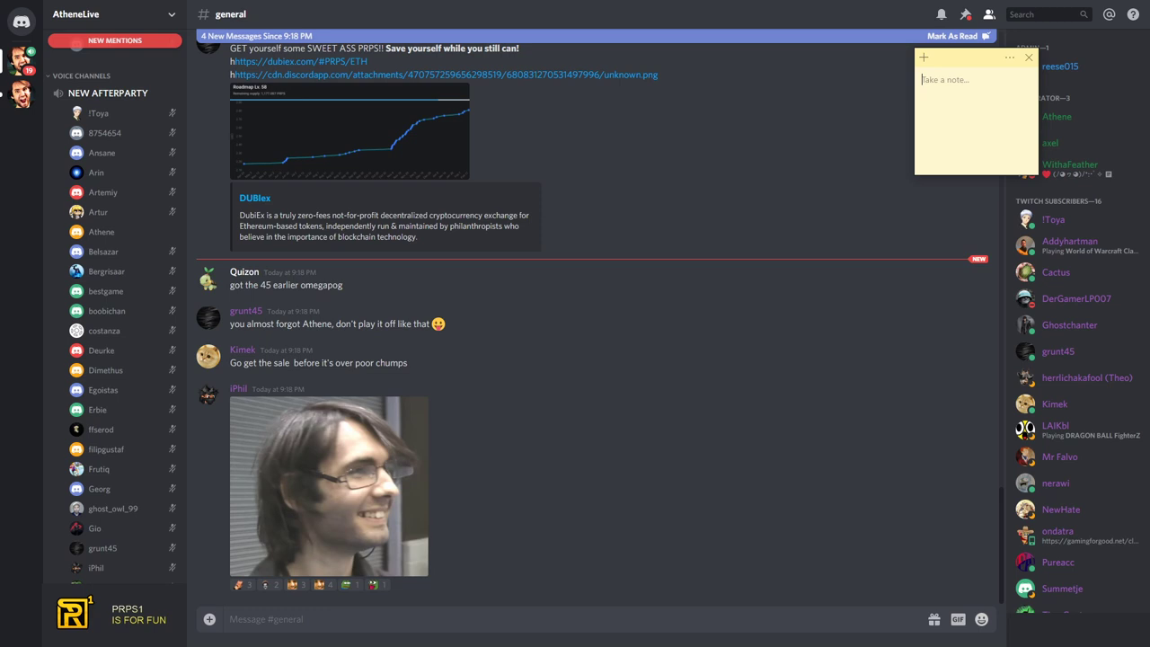
pyautogui.write('I will tell you what you will instantly mad')
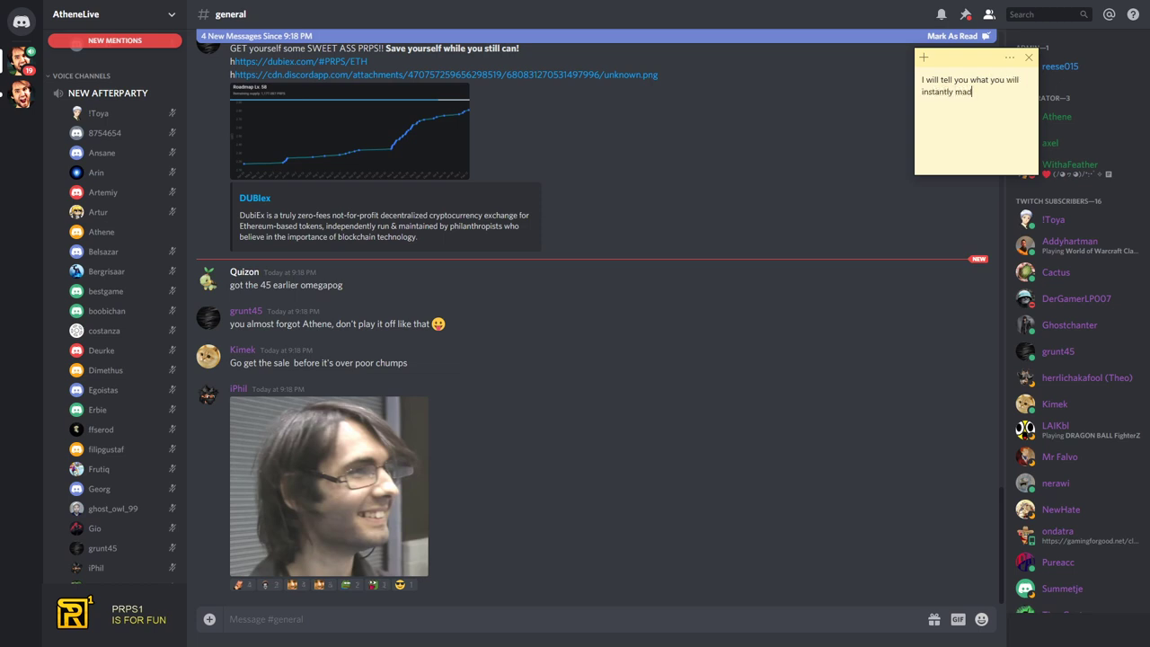
pyautogui.write('e if ')
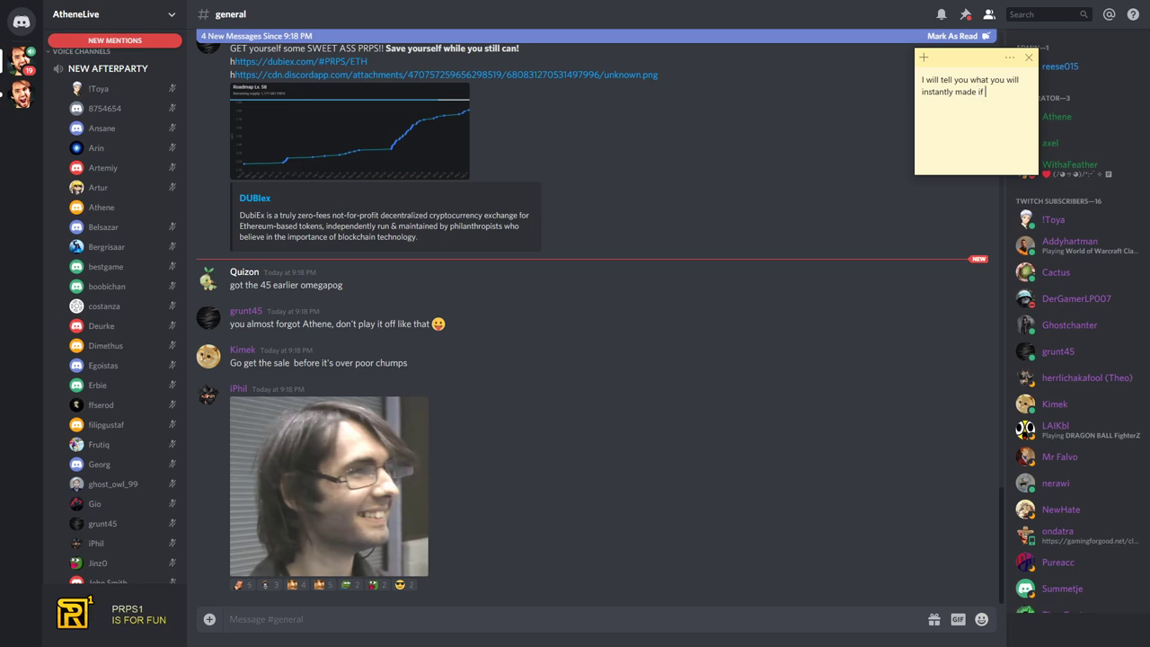
pyautogui.write('ETH goes u')
pyautogui.write('p... ^_^ he')
pyautogui.write('hehehee those who k')
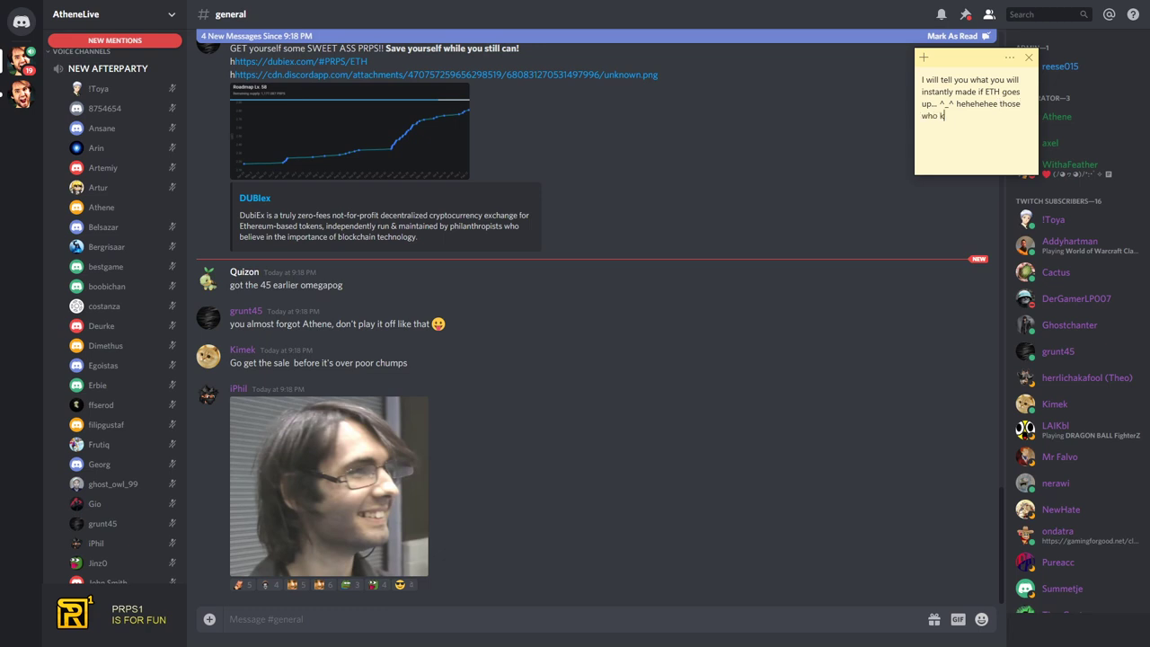
pyautogui.write("now what i'm talking are ")
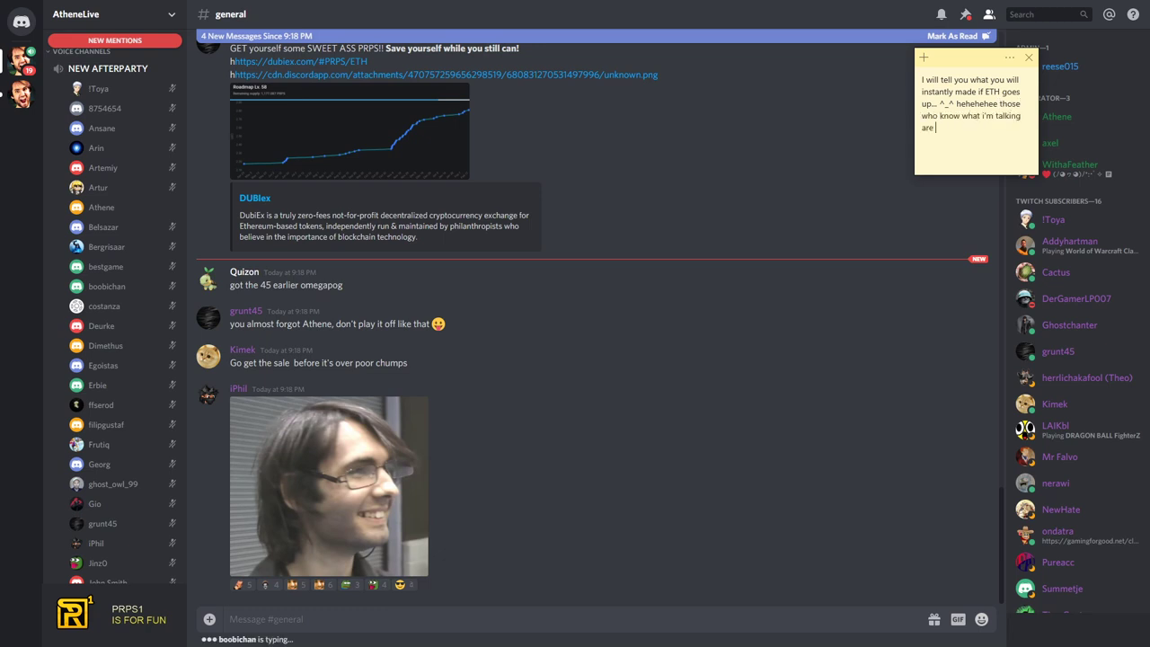
pyautogui.write('alughing')
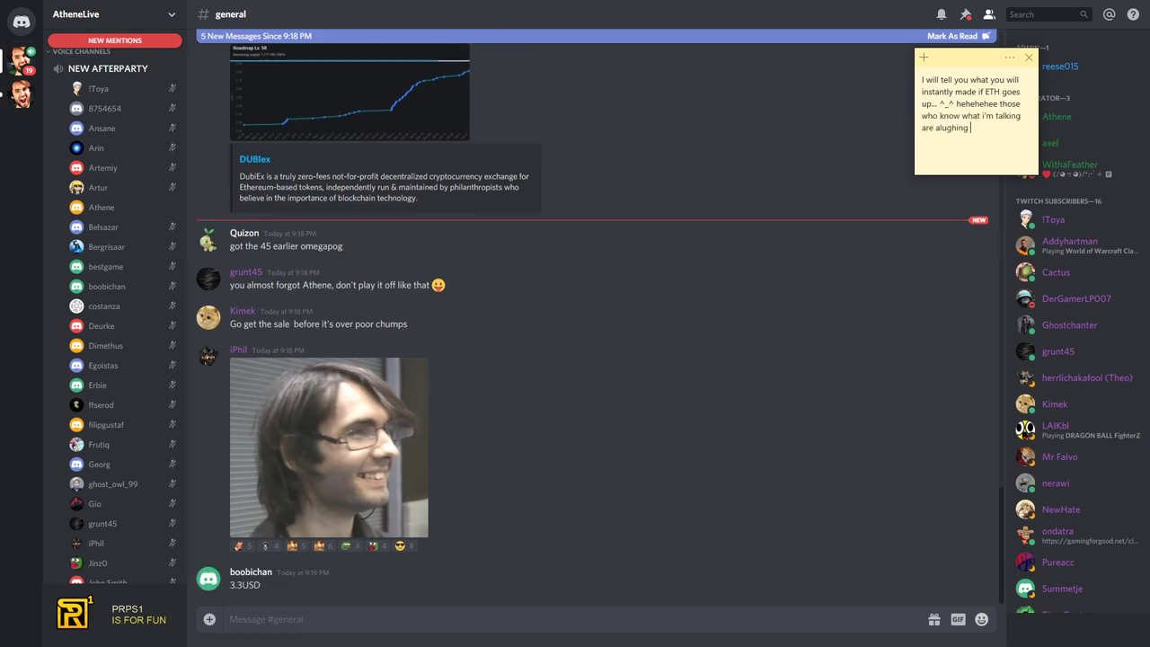
pyautogui.press('BackSpace')
pyautogui.press('BackSpace')
pyautogui.press('BackSpace')
pyautogui.press('BackSpace')
pyautogui.press('BackSpace')
pyautogui.press('BackSpace')
pyautogui.press('BackSpace')
pyautogui.press('BackSpace')
pyautogui.write('laughing r')
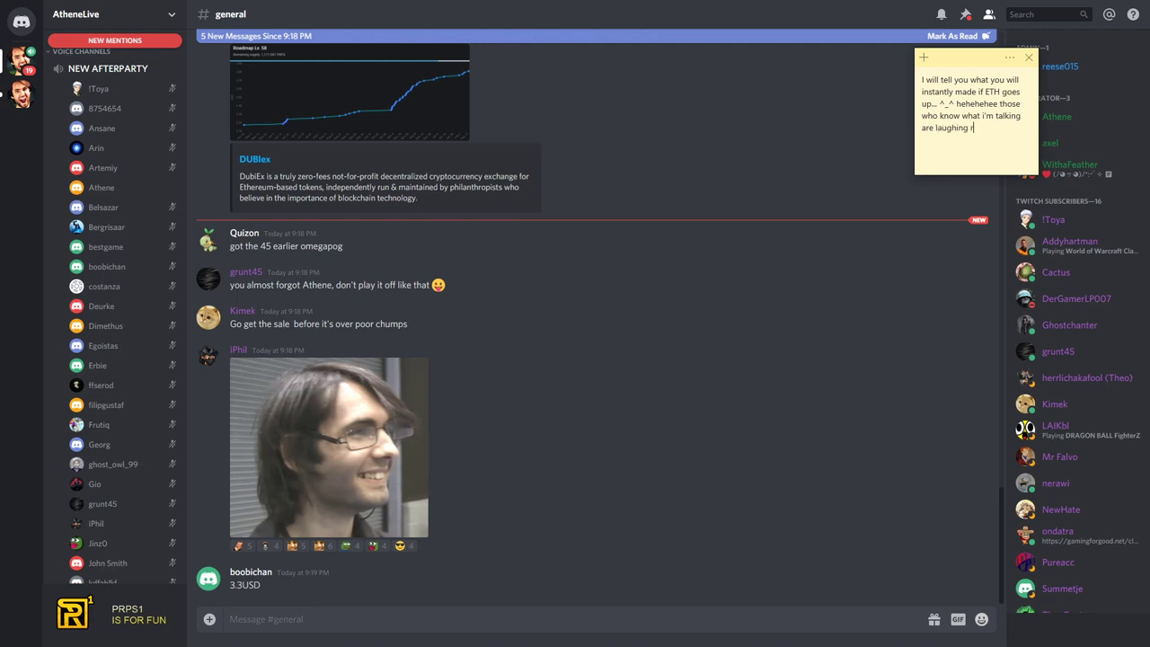
pyautogui.write('ly hard ^_^')
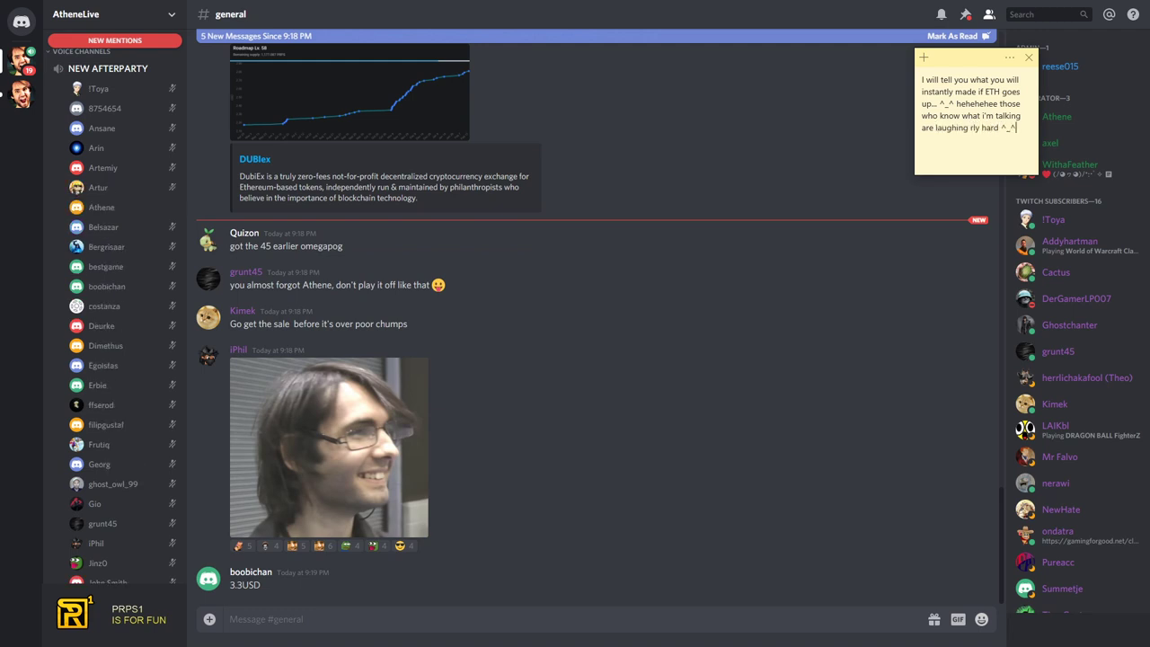
pyautogui.press('Return')
pyautogui.write("and if you don't just")
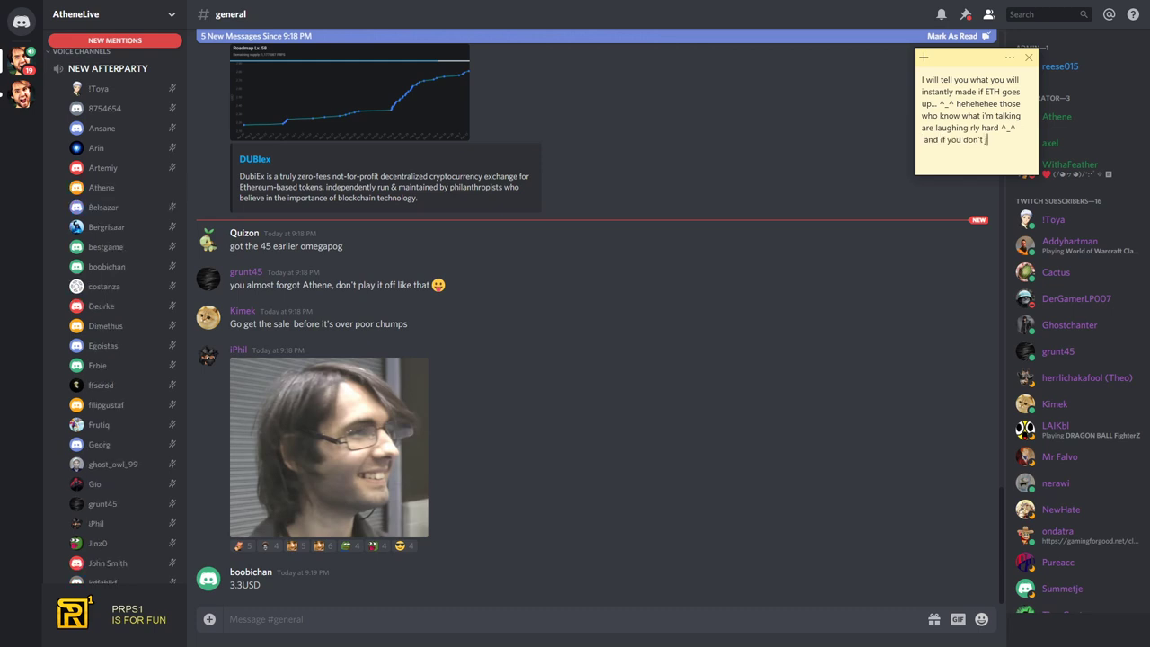
pyautogui.write(' e')
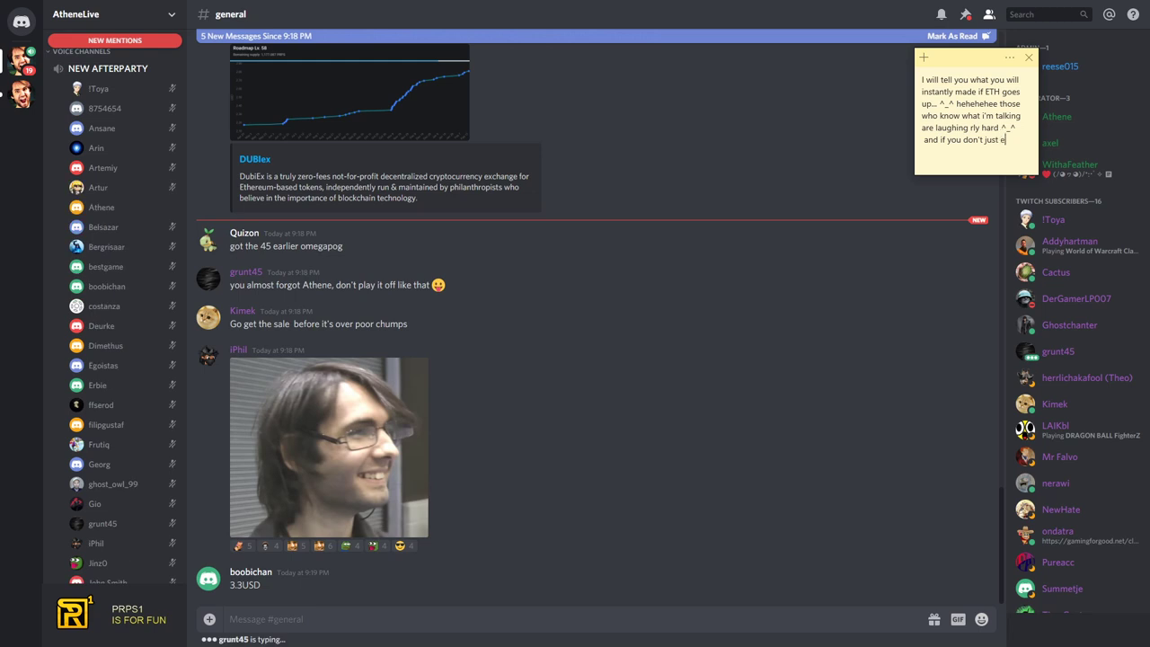
pyautogui.write('ducate y ourself how prps works')
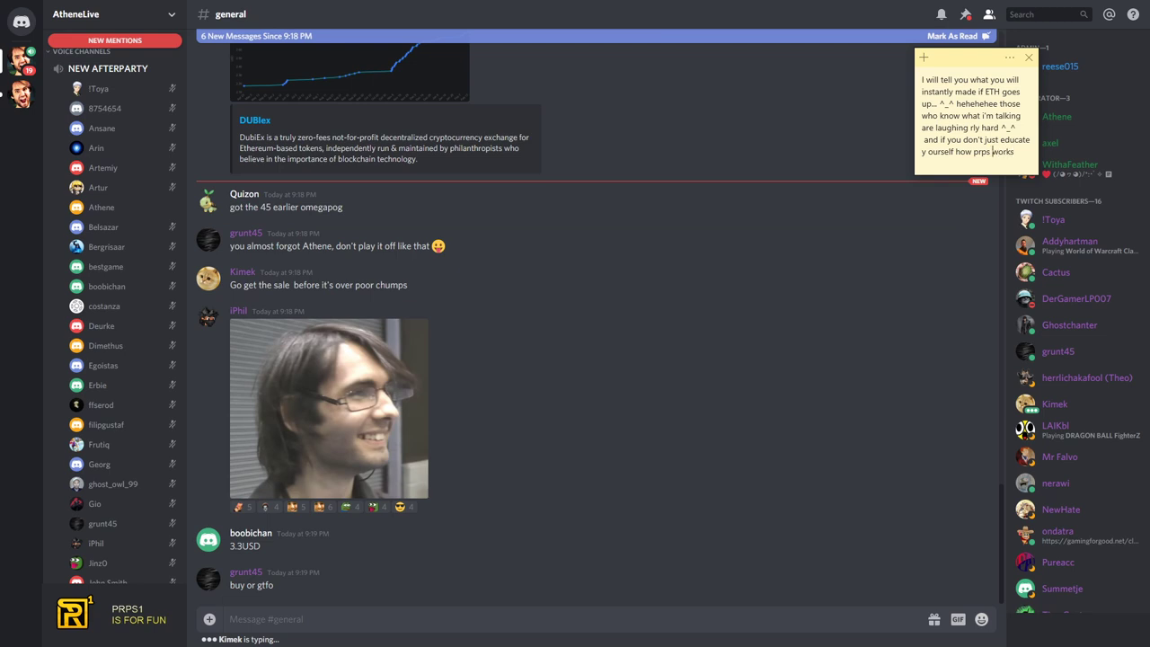
pyautogui.write(' /eth')
pyautogui.press('End')
pyautogui.write(':)')
# Step: Replace the note with 'olalala we forgot to scan for our viewers/listeners.. let's do that...'
pyautogui.hotkey('ctrl', 'a')
pyautogui.hotkey('ctrl', 'x')
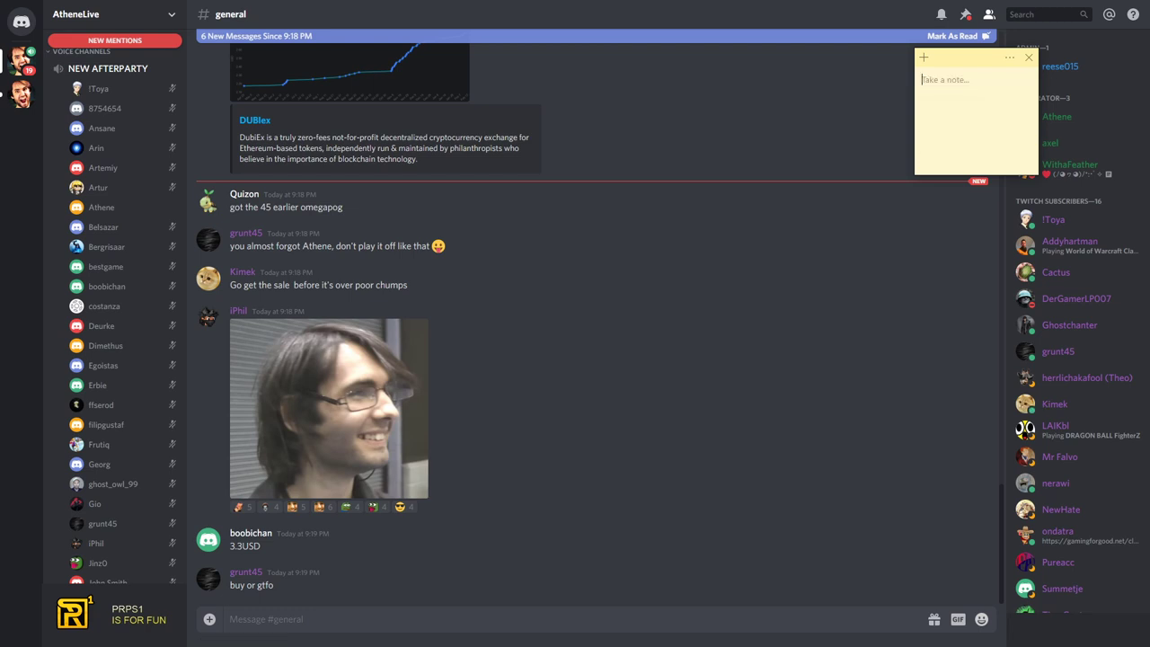
pyautogui.write('olalala we for')
pyautogui.write('got to scan ')
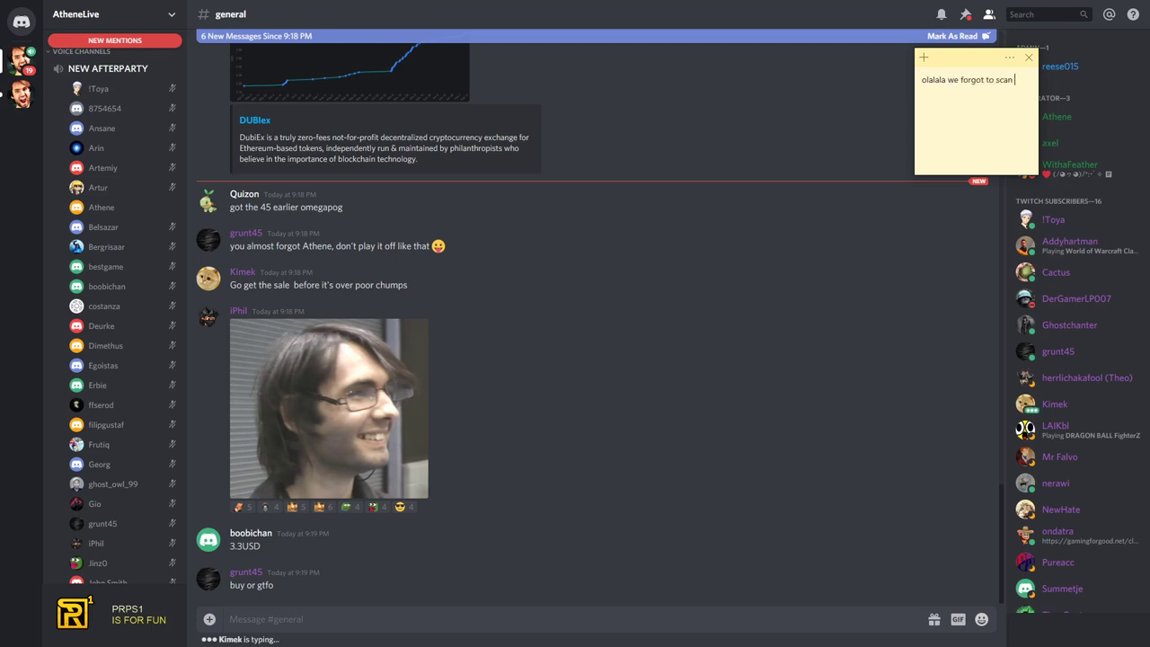
pyautogui.write('for our viewer')
pyautogui.write('s/listeners.')
pyautogui.write(". let's do taht...")
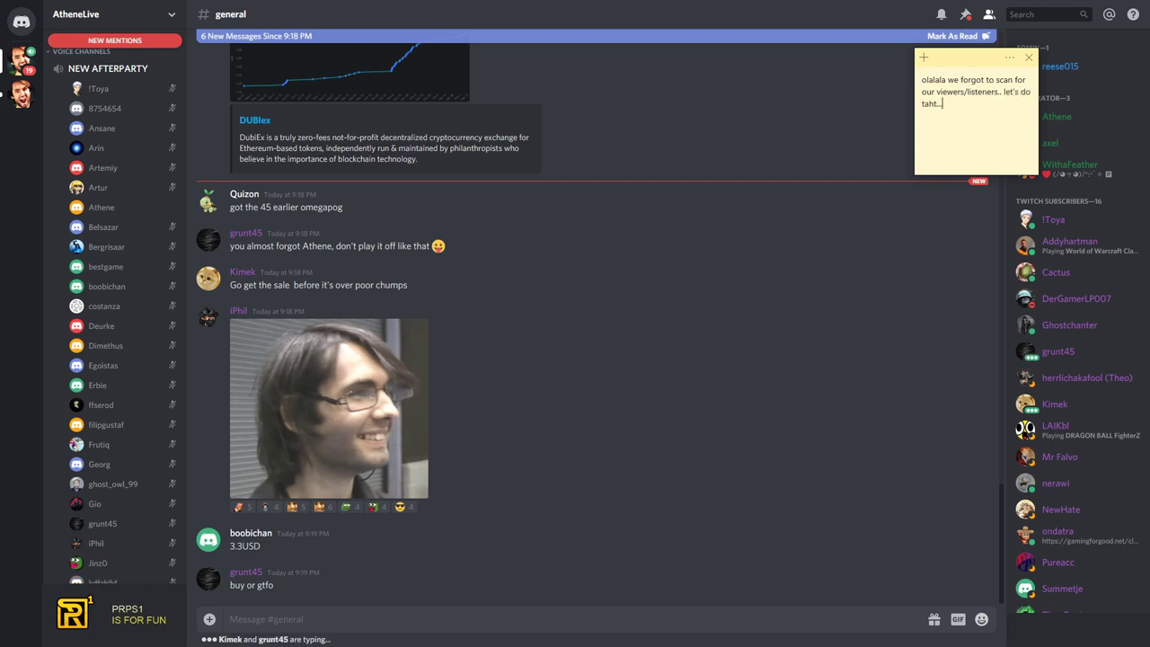
pyautogui.press('BackSpace')
pyautogui.press('BackSpace')
pyautogui.press('BackSpace')
pyautogui.write('that...')
pyautogui.press('Return')
pyautogui.scroll(-3, 56, 345)
pyautogui.scroll(-2, 54, 350)
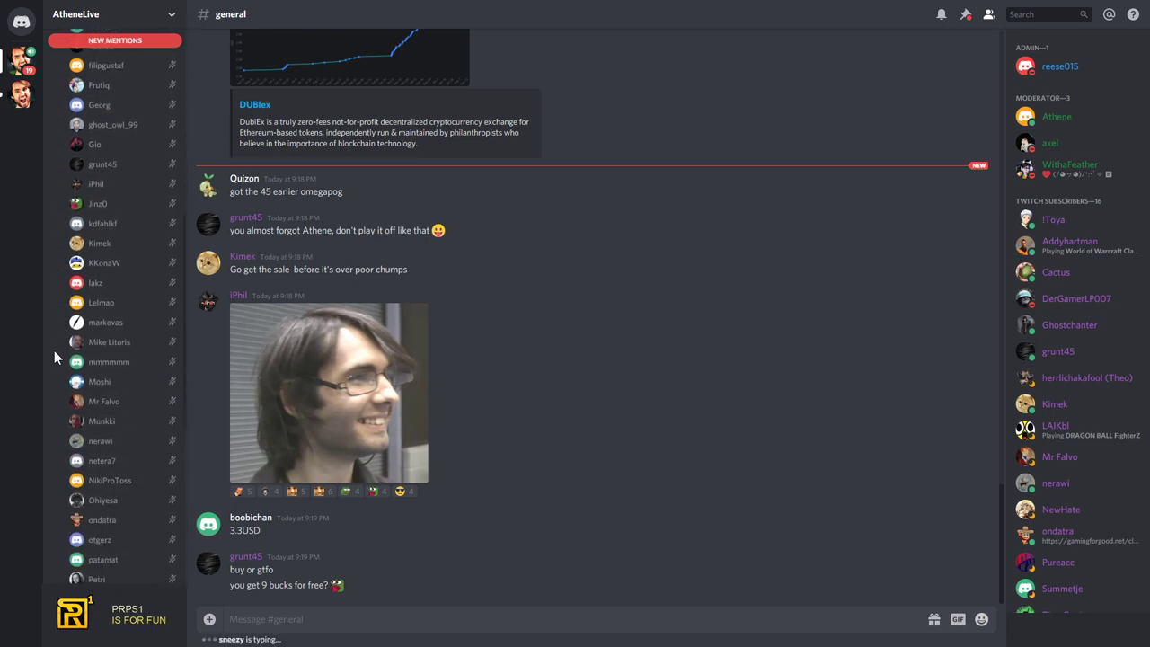
pyautogui.scroll(-4, 54, 350)
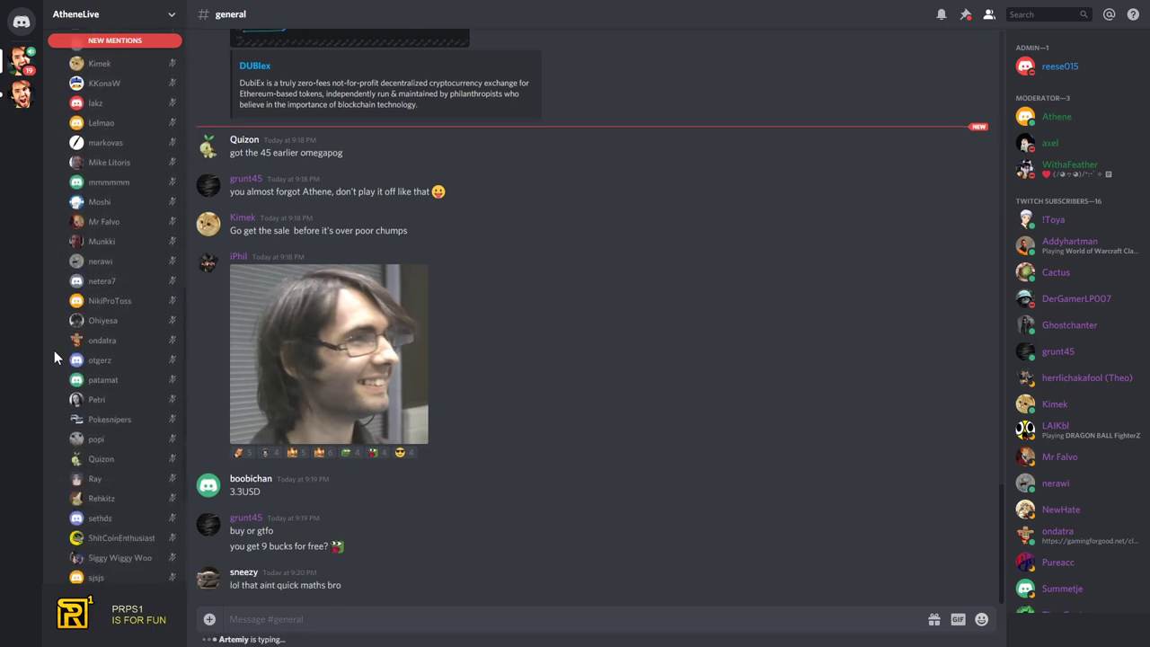
pyautogui.scroll(-2, 54, 350)
pyautogui.scroll(-2, 54, 350)
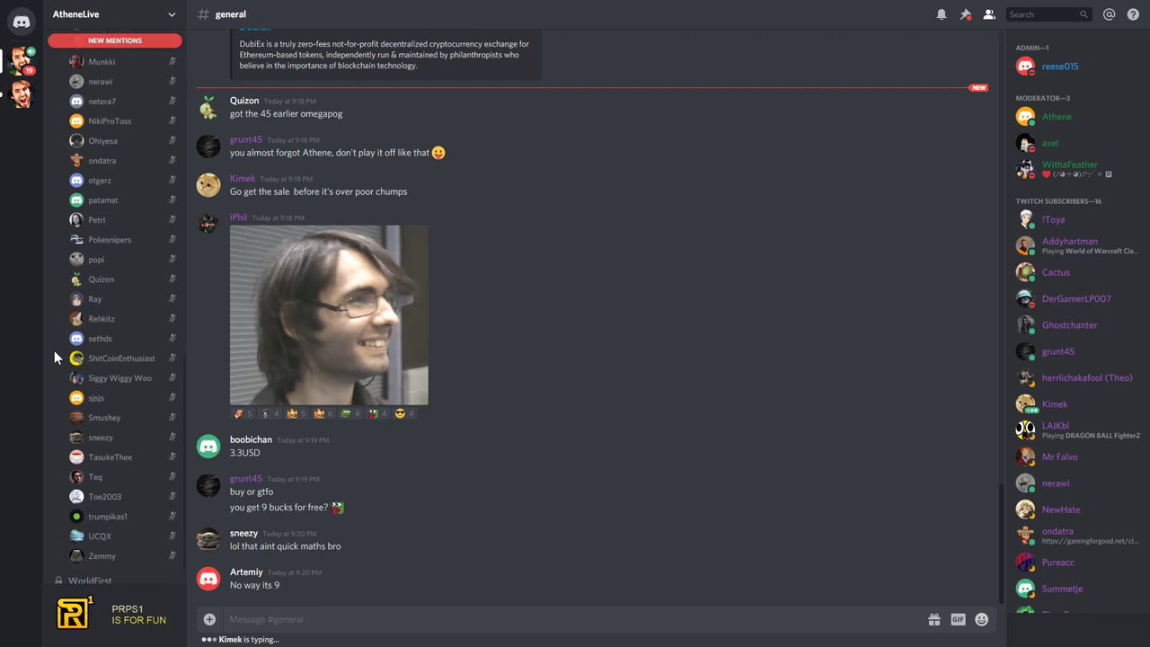
pyautogui.scroll(-1, 54, 357)
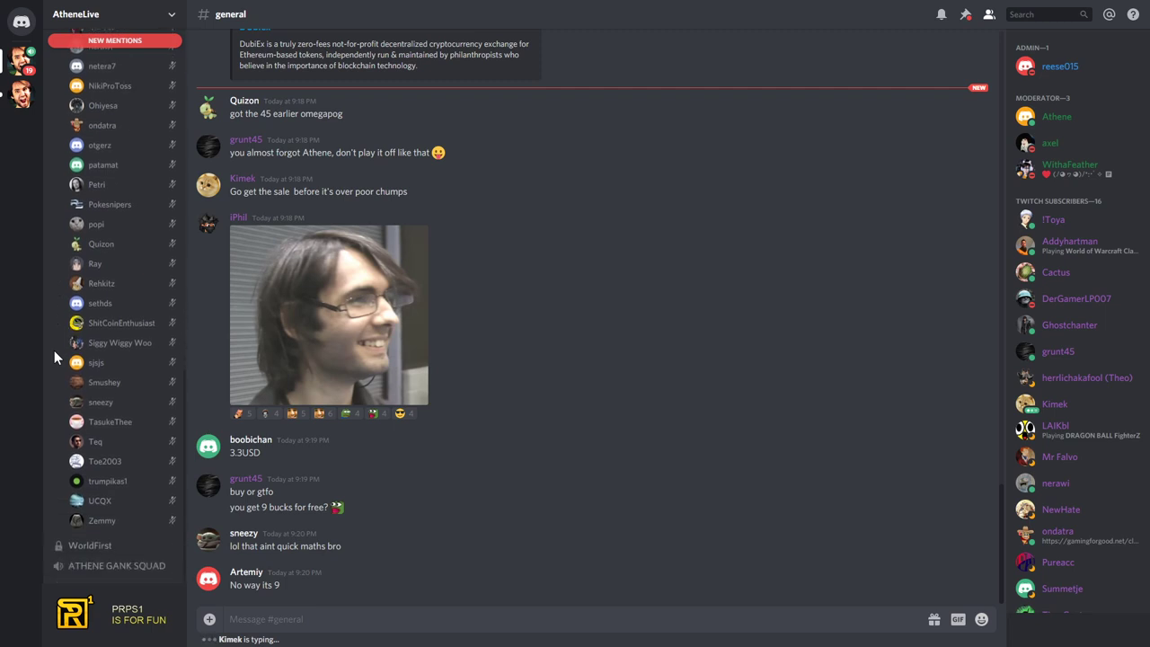
pyautogui.scroll(2, 54, 357)
pyautogui.scroll(2, 54, 357)
pyautogui.scroll(1, 54, 357)
pyautogui.scroll(1, 54, 358)
pyautogui.scroll(2, 54, 358)
pyautogui.scroll(2, 53, 358)
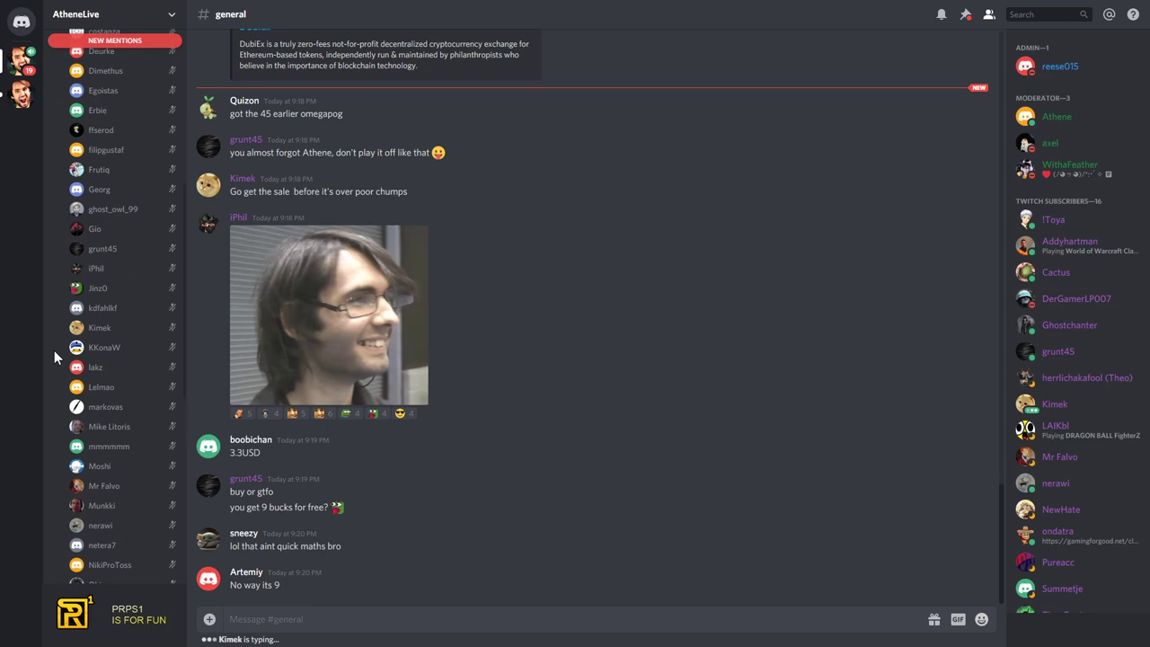
pyautogui.scroll(2, 54, 358)
pyautogui.scroll(2, 54, 358)
pyautogui.scroll(1, 54, 358)
pyautogui.scroll(2, 54, 357)
pyautogui.scroll(2, 54, 358)
pyautogui.scroll(-1, 54, 357)
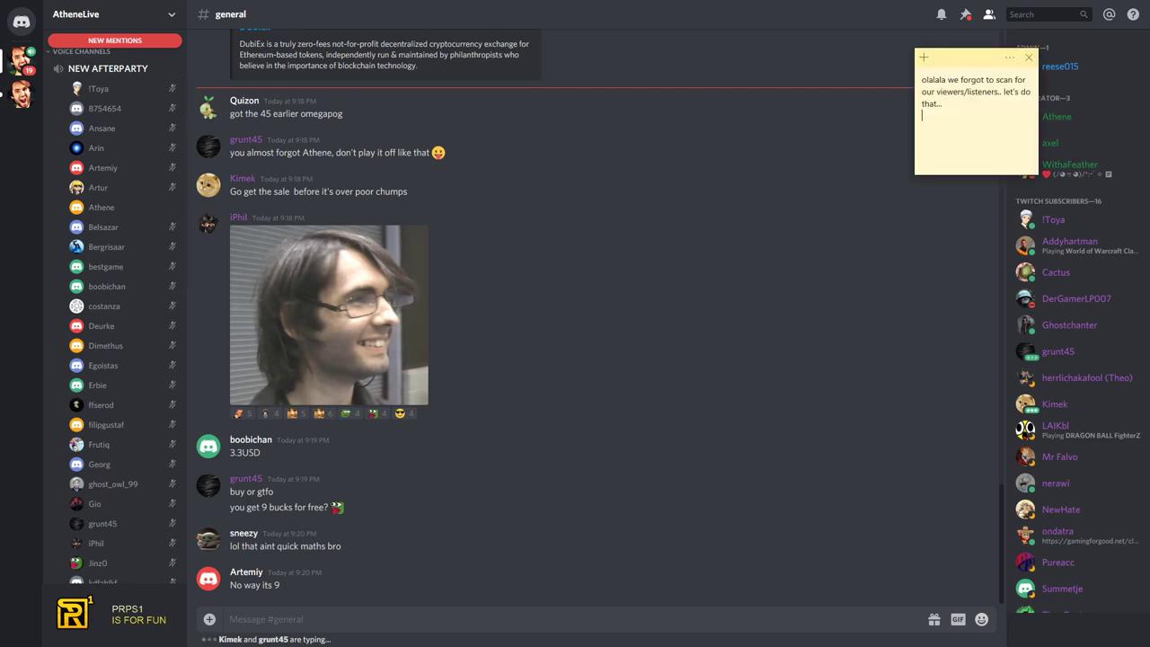
# Step: Rewrite the note saying few-dollar mistakes are forgivable, then begin a line dated 23.feb
pyautogui.hotkey('ctrl', 'a')
pyautogui.press('BackSpace')
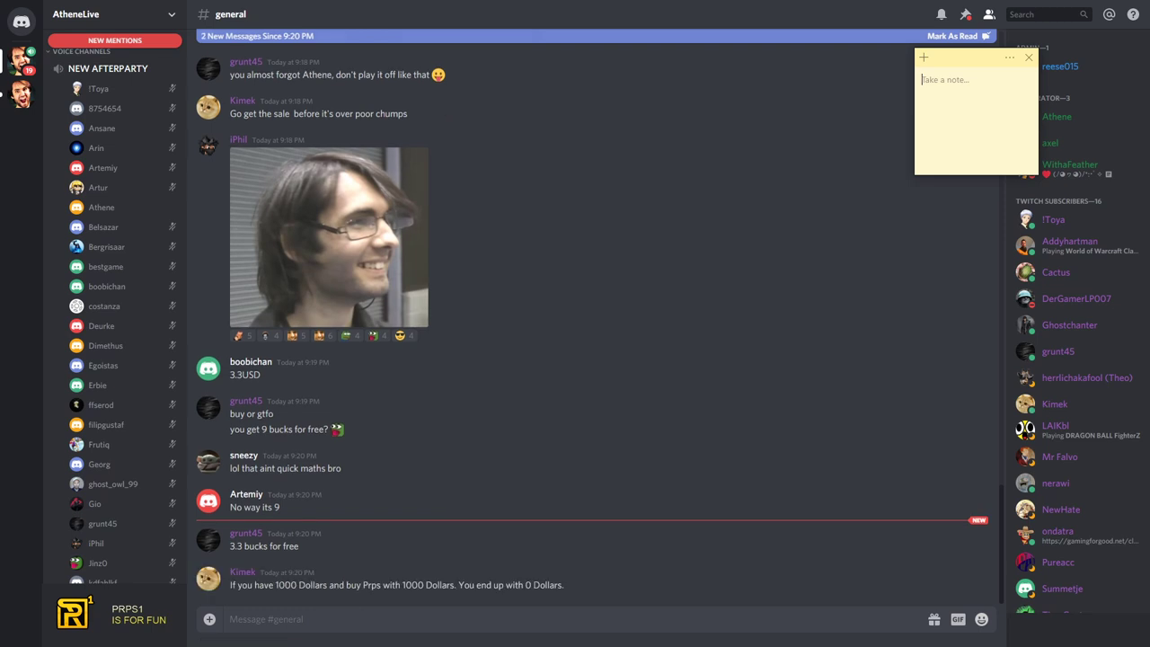
pyautogui.write("yea that's o")
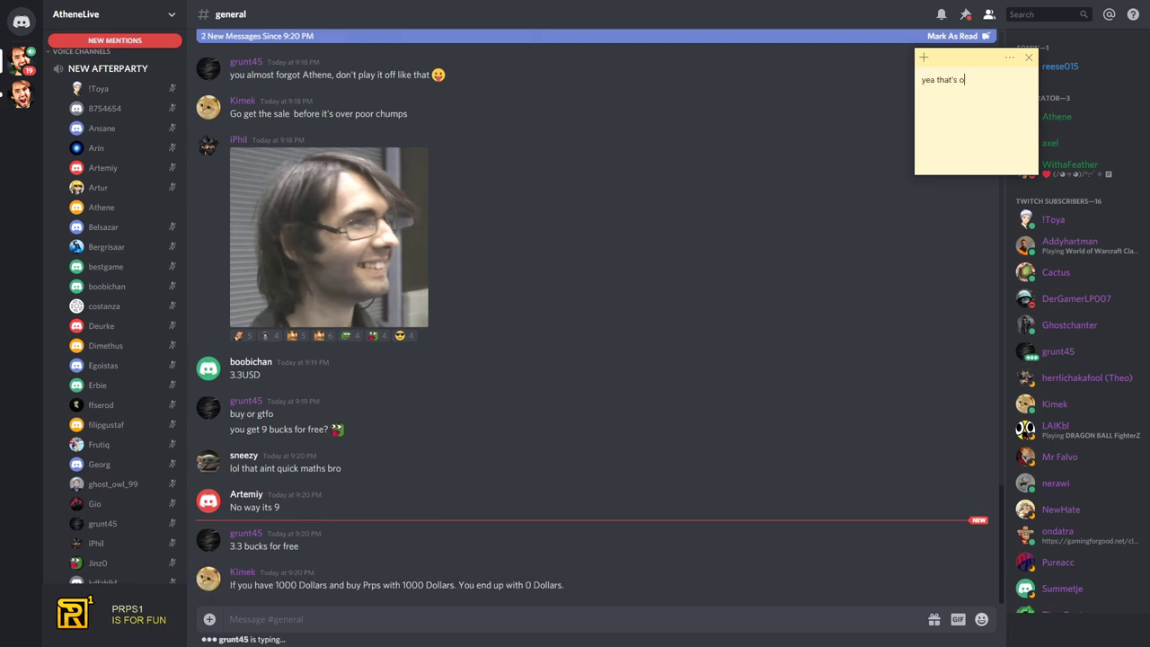
pyautogui.write('k we can ')
pyautogui.write('forgive you mist')
pyautogui.write('ake')
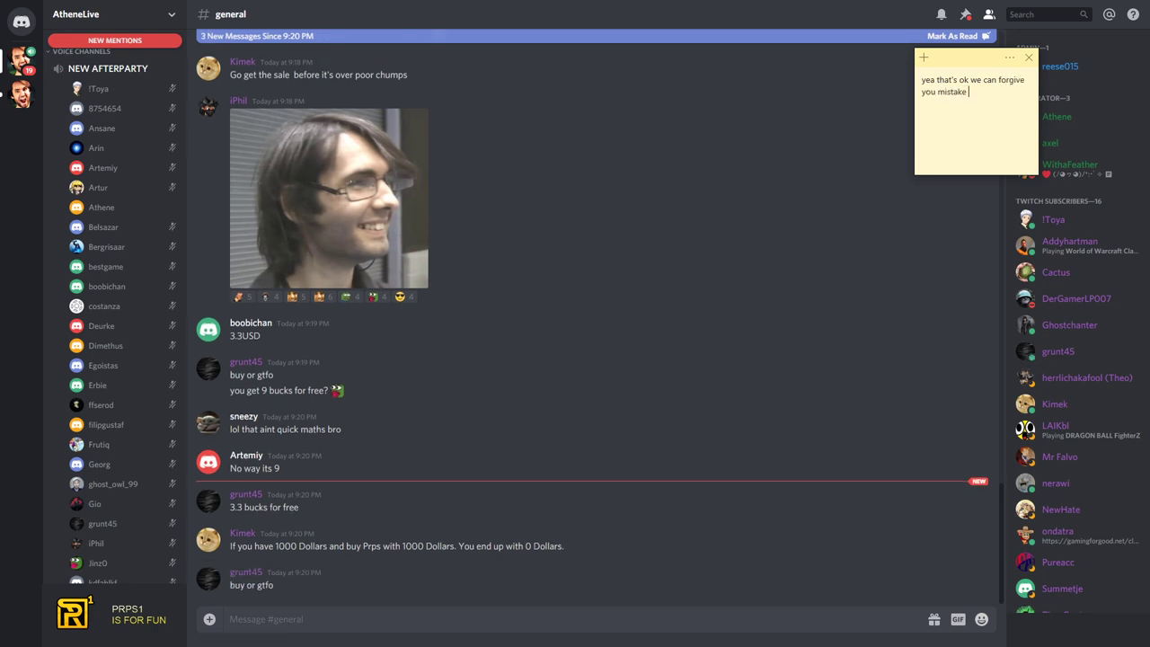
pyautogui.write('_')
pyautogui.write('3$ or')
pyautogui.hotkey('shift', 'Left')
pyautogui.hotkey('shift', 'Left')
pyautogui.hotkey('shift', 'Left')
pyautogui.hotkey('shift', 'Left')
pyautogui.write('+3$ or ')
pyautogui.write('+9')
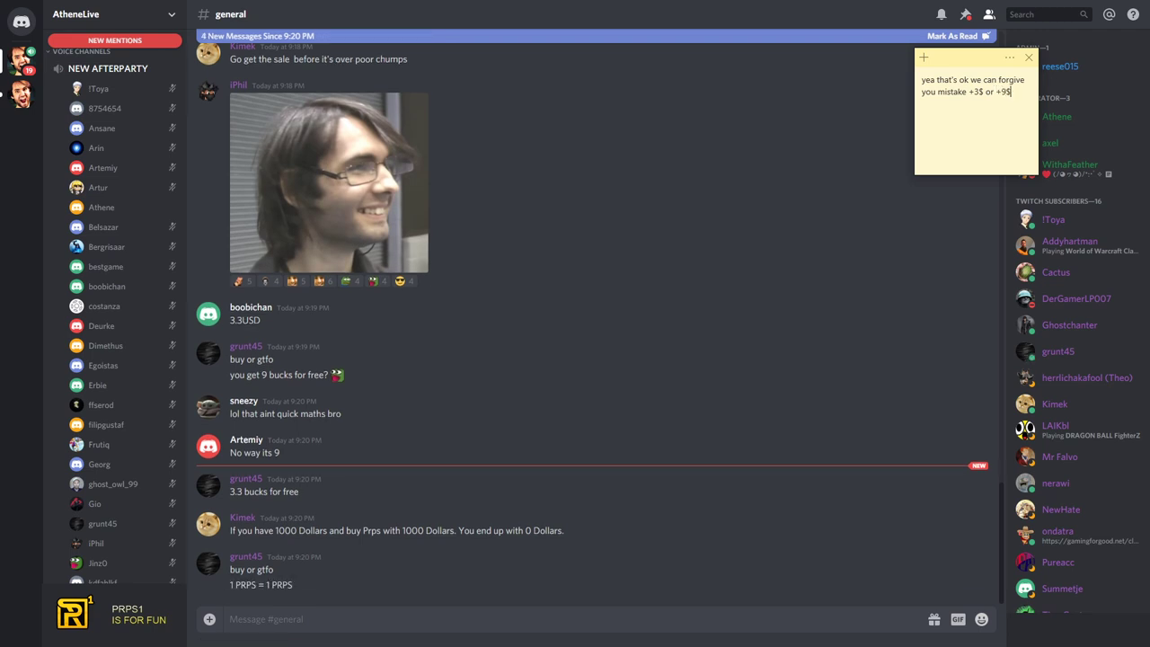
pyautogui.write('$ no one cares, but mistakes ')
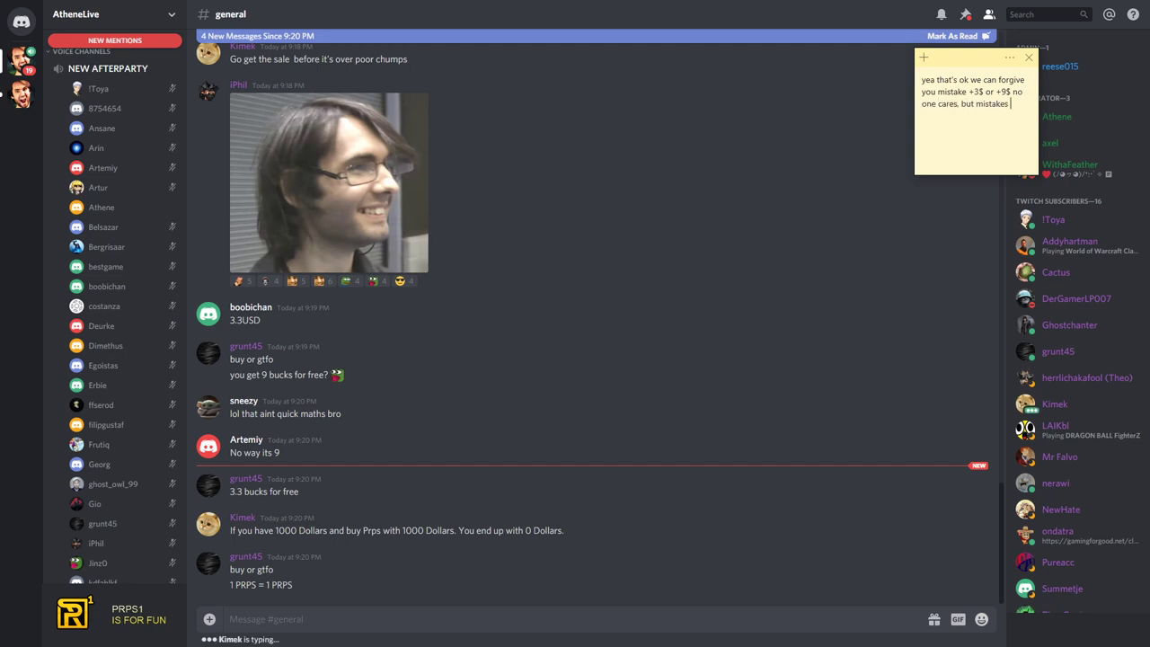
pyautogui.write('by millions or bi')
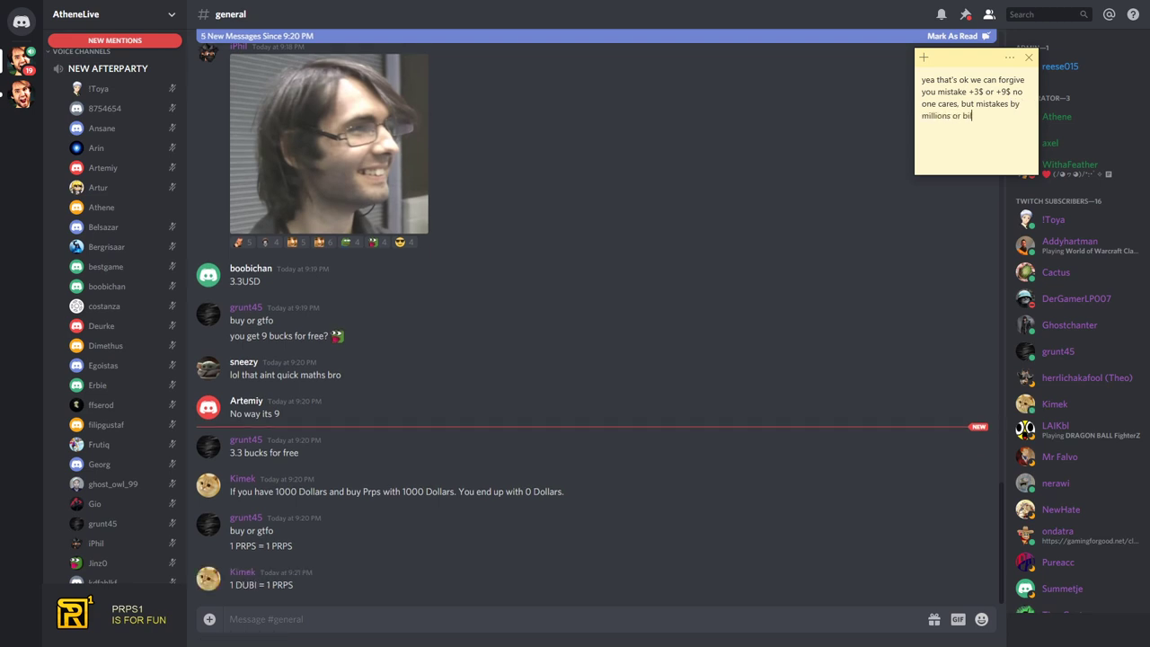
pyautogui.write("llions that's di")
pyautogui.write('fferent story...')
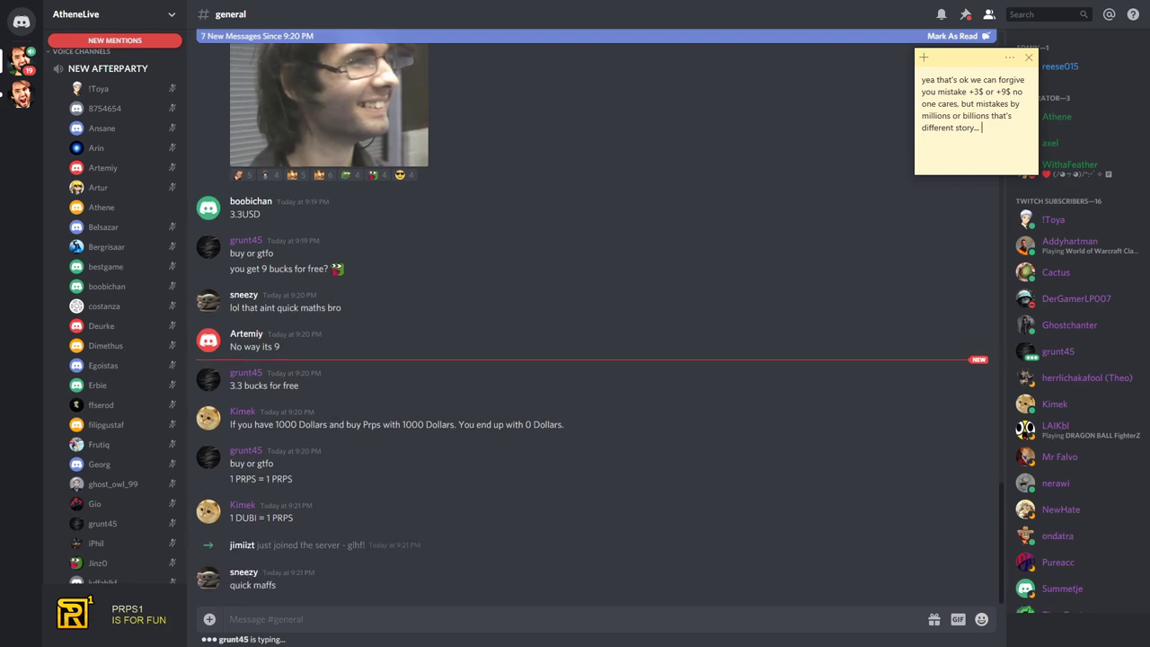
pyautogui.press('Return')
pyautogui.write('So we have ')
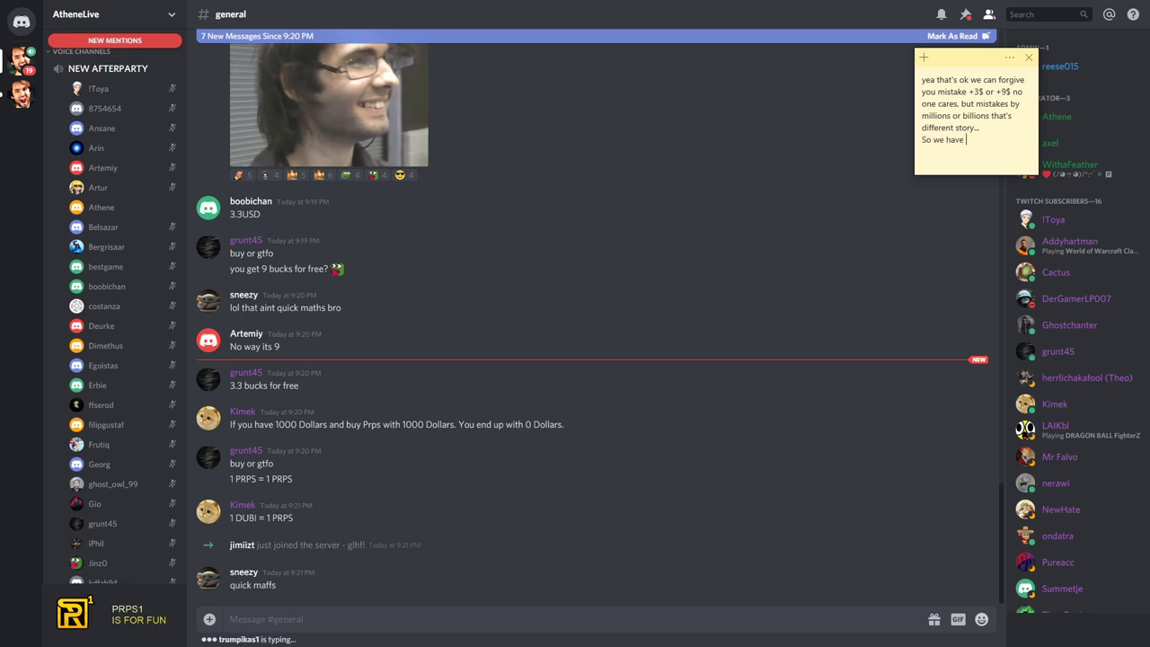
pyautogui.write('today ')
pyautogui.write('23.2')
pyautogui.press('BackSpace')
pyautogui.write('feb')
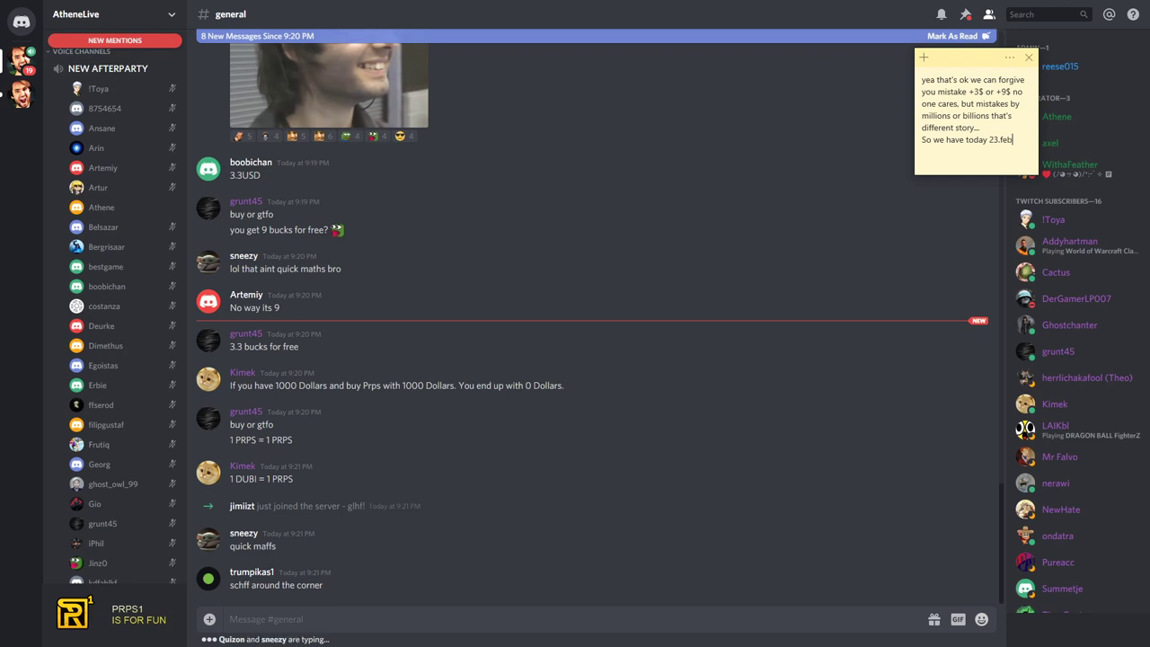
pyautogui.write(' i believe pin')
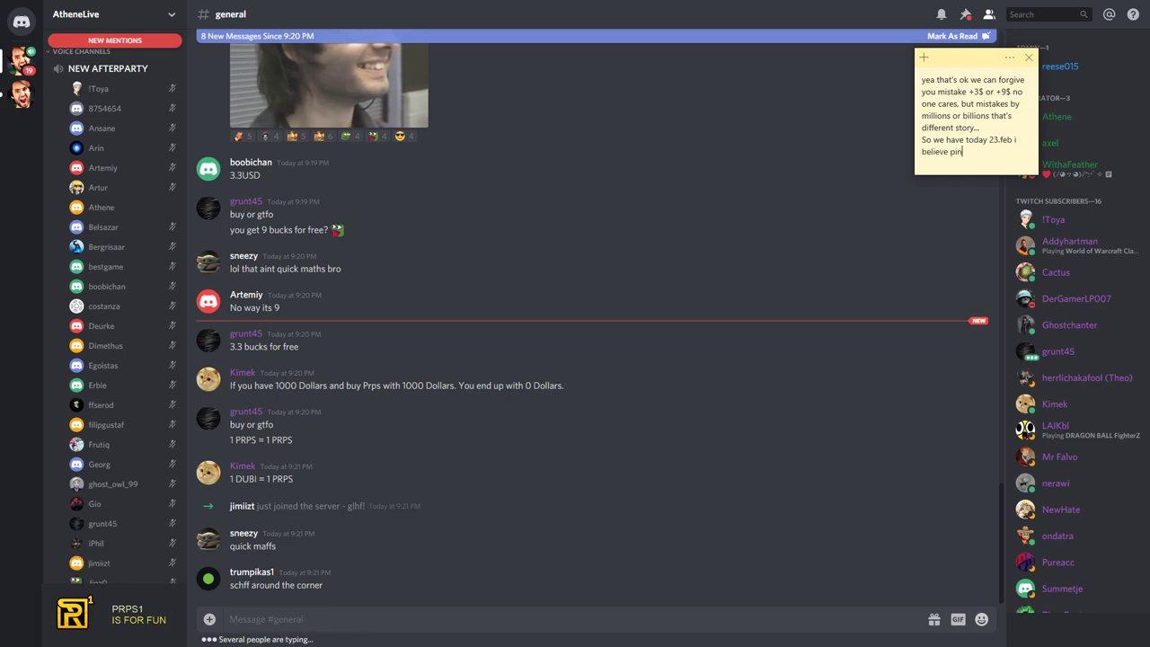
pyautogui.write('k bannana s')
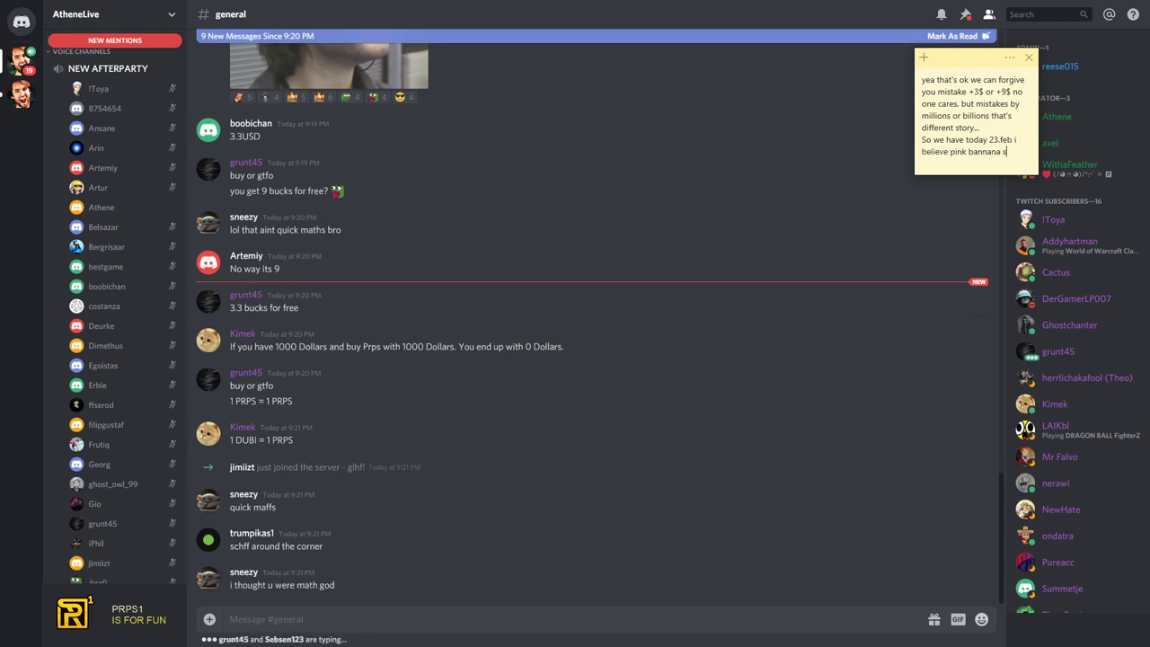
pyautogui.write('hould be already')
pyautogui.write(' in compound...')
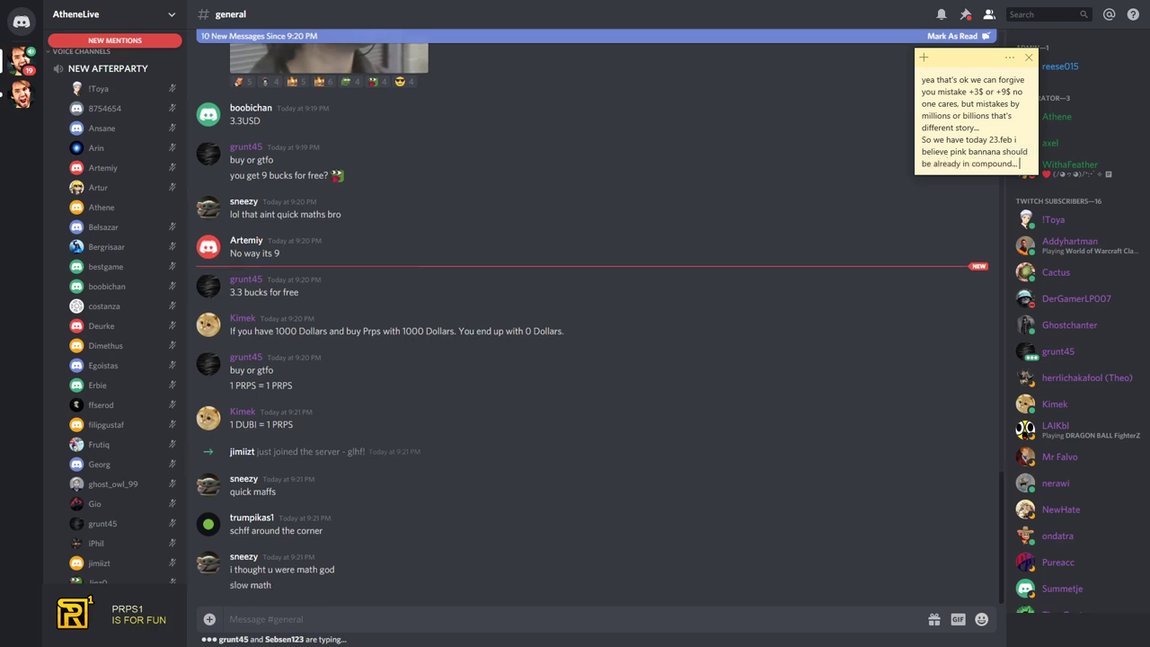
pyautogui.write(' he was ')
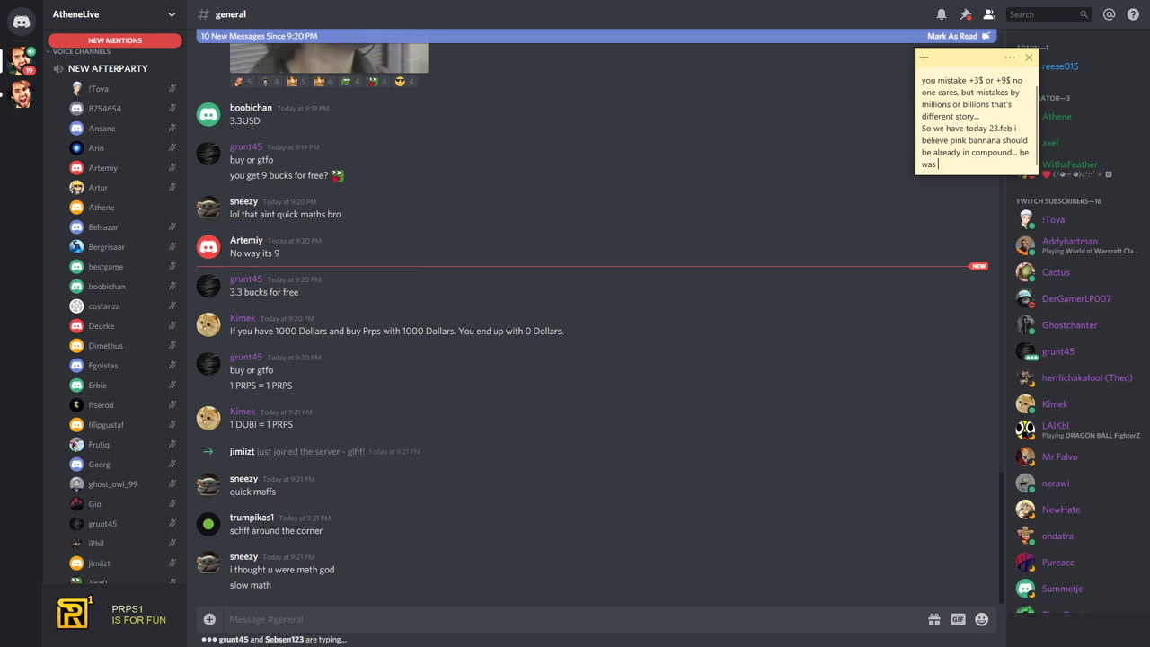
pyautogui.write('about to come ')
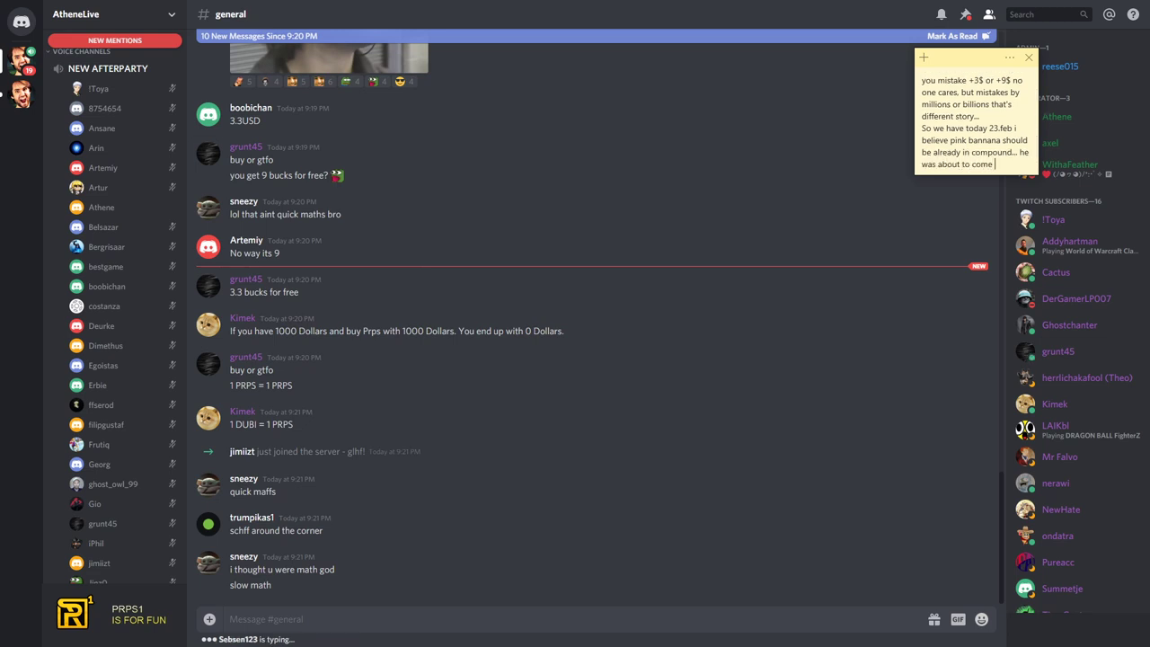
pyautogui.write('around 20-')
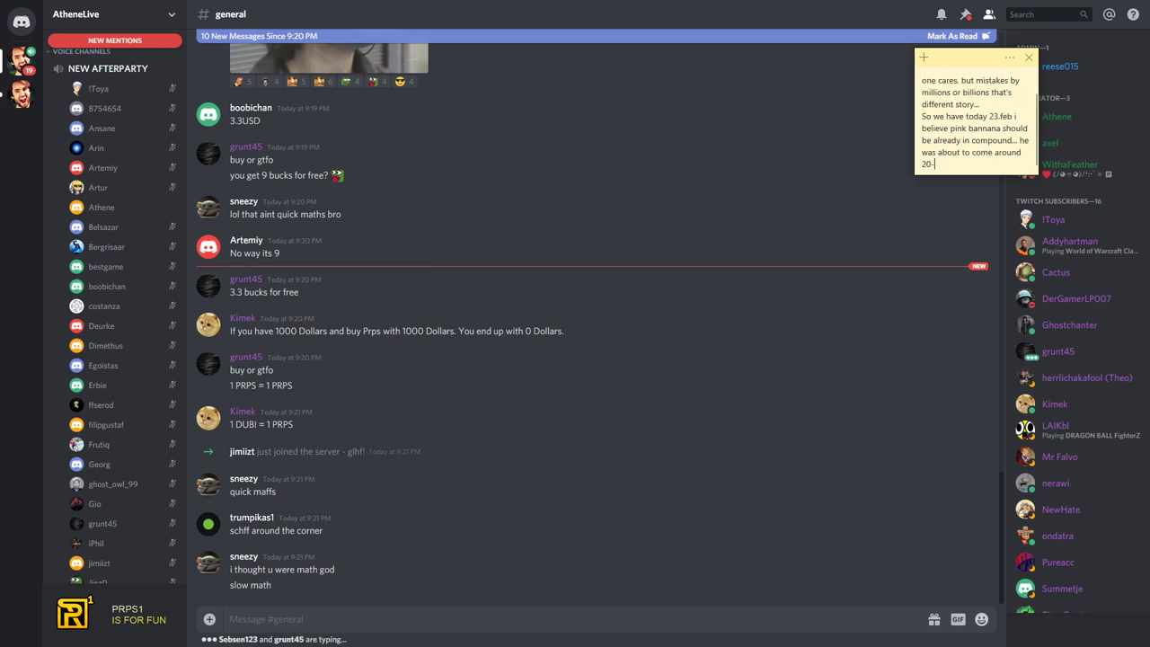
pyautogui.write('22 right...?')
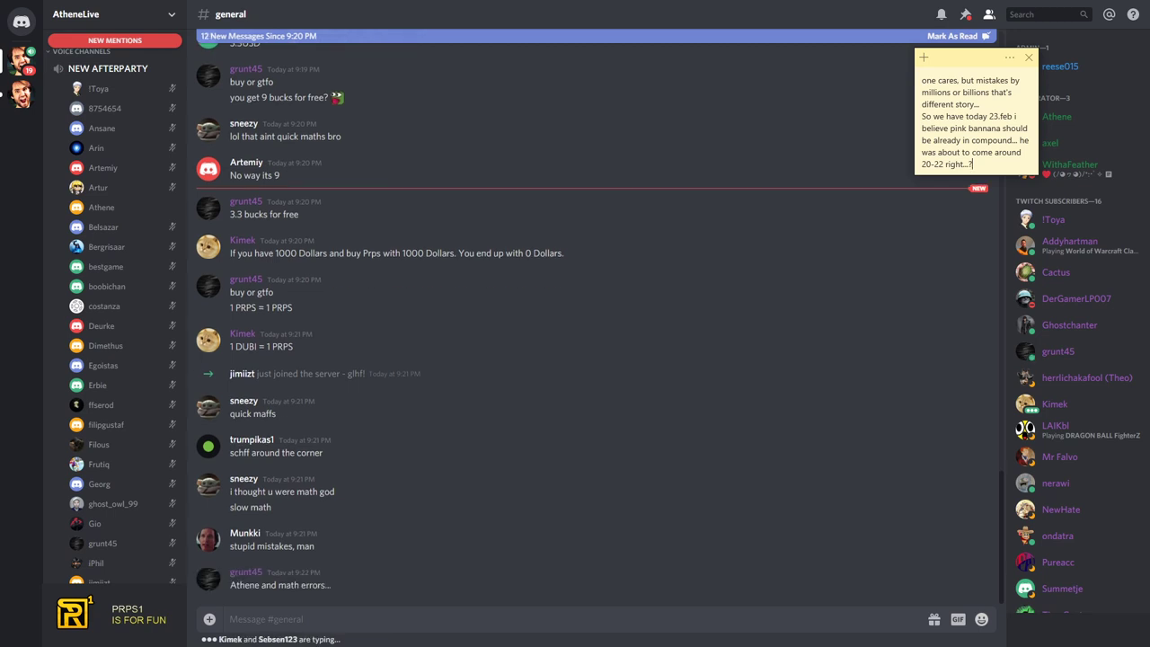
# Step: Clear the note, jump chat to newest messages, and write Athene's multiplying ADDICTION remark
pyautogui.hotkey('ctrl', 'a')
pyautogui.press('Delete')
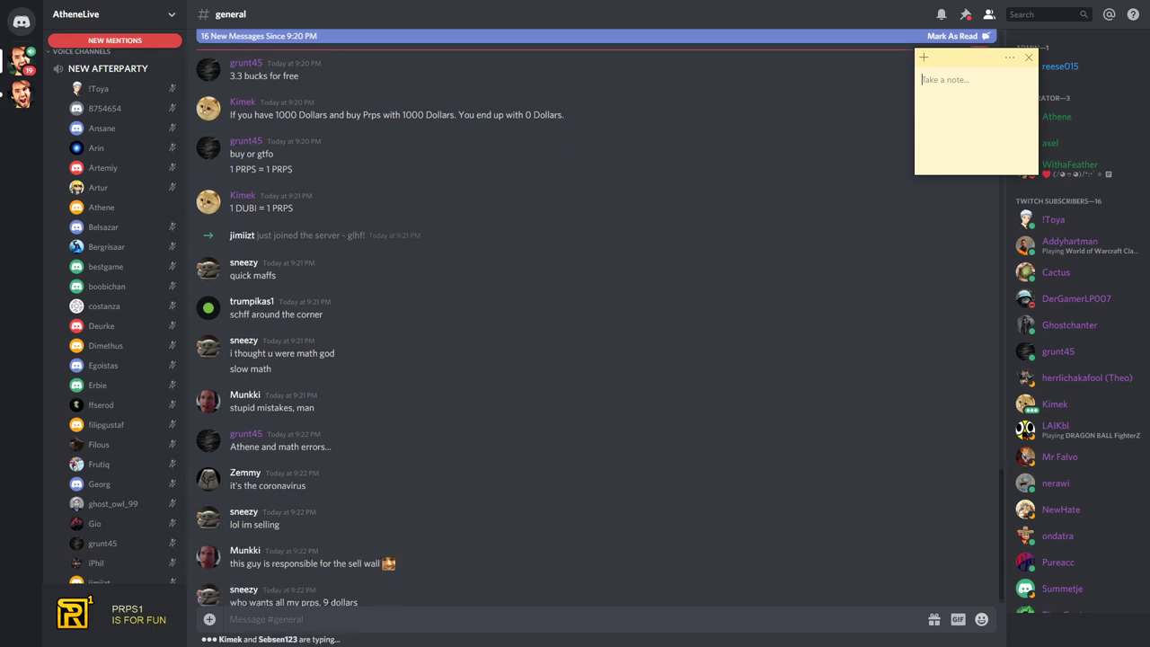
pyautogui.write('0.')
pyautogui.write('02')
pyautogui.write('multiply')
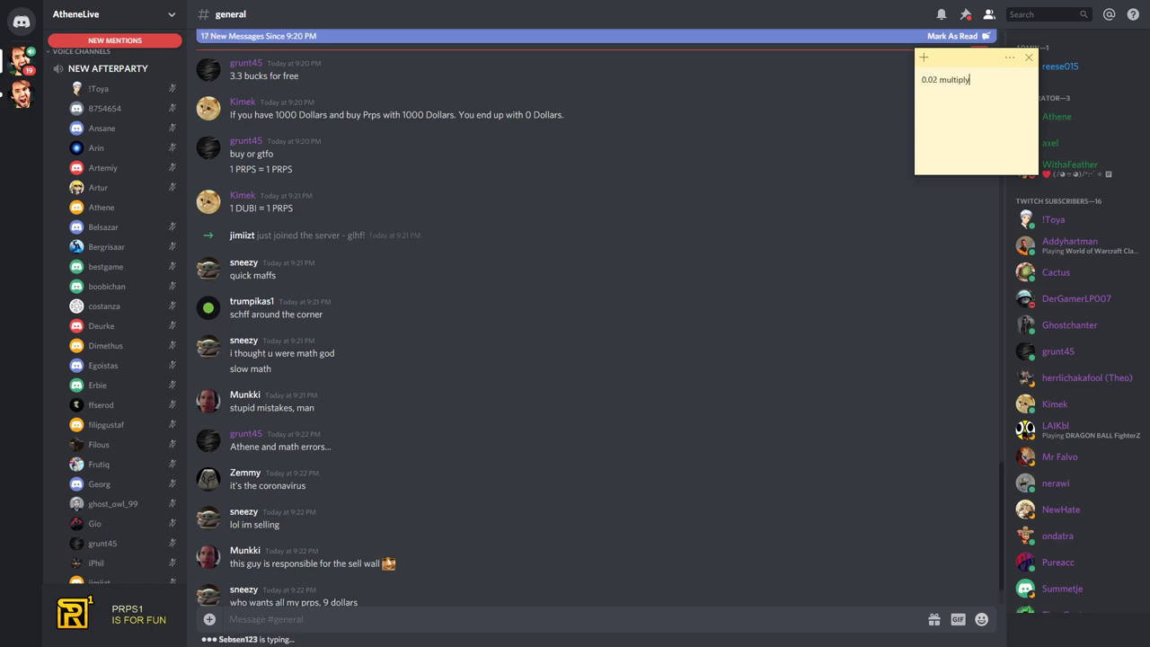
pyautogui.write('ing')
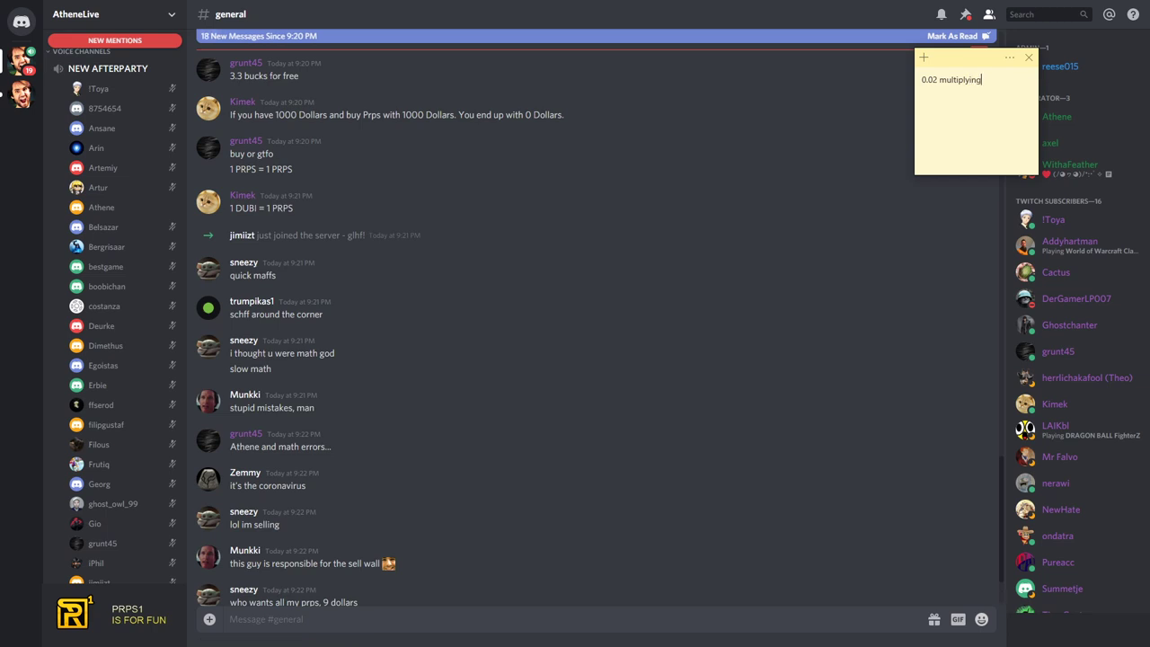
pyautogui.write('...')
pyautogui.click(414, 588)
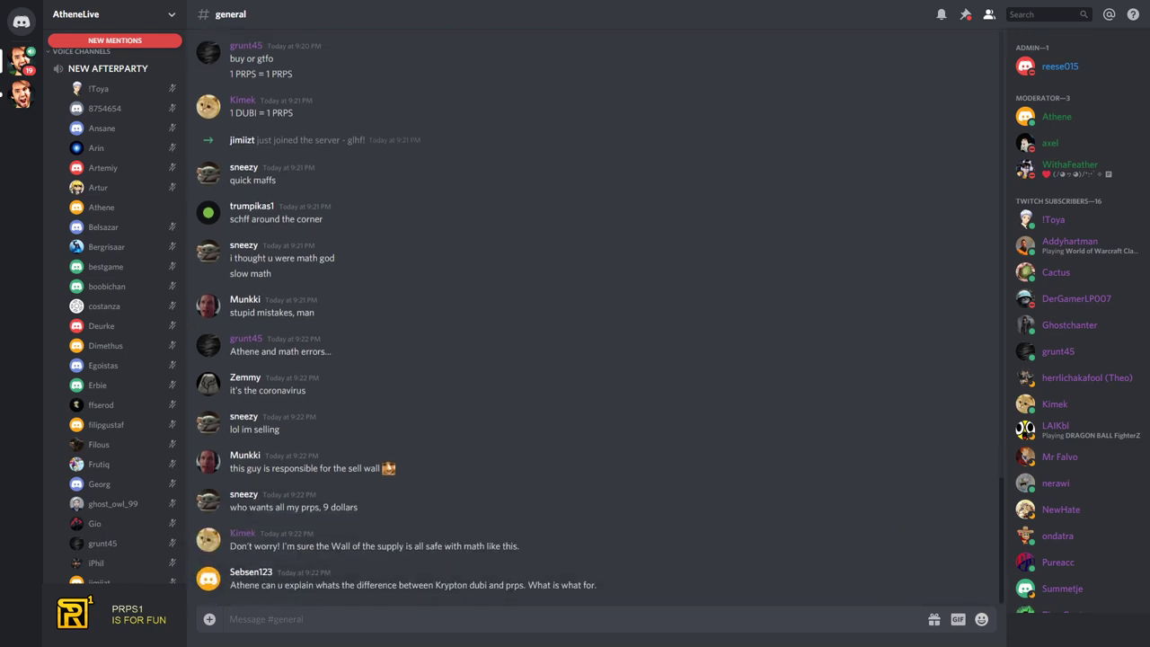
pyautogui.hotkey('alt', 'Tab')
pyautogui.write('I found out athen')
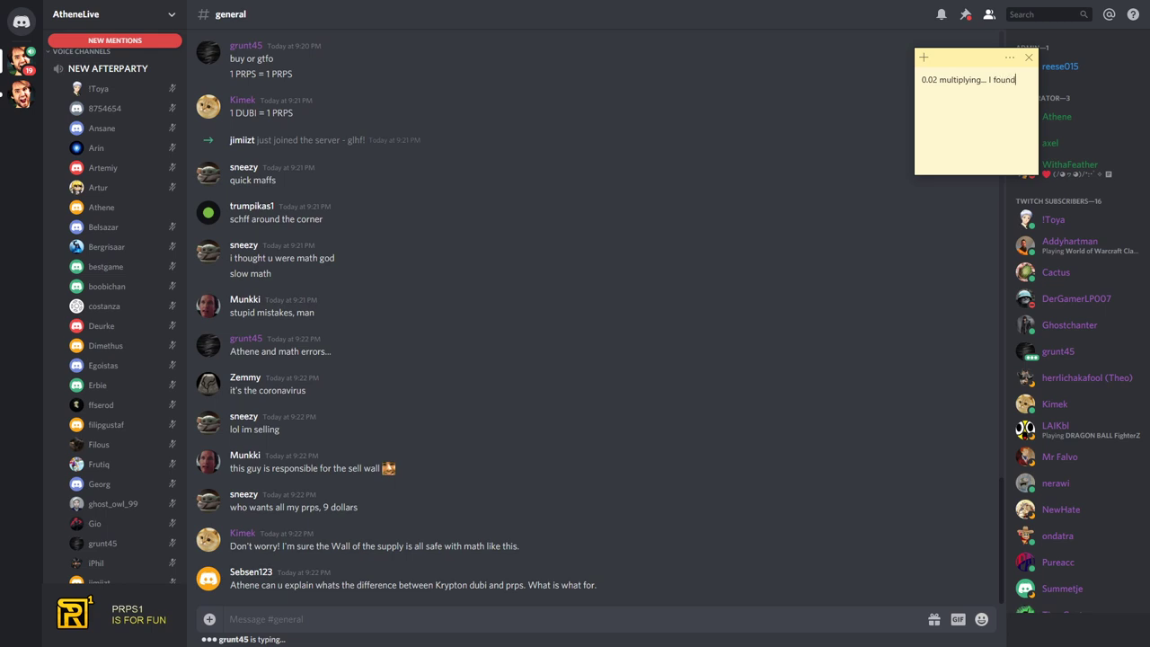
pyautogui.write('e loves to multi')
pyautogui.write('ply')
pyautogui.write(" things.. it's ")
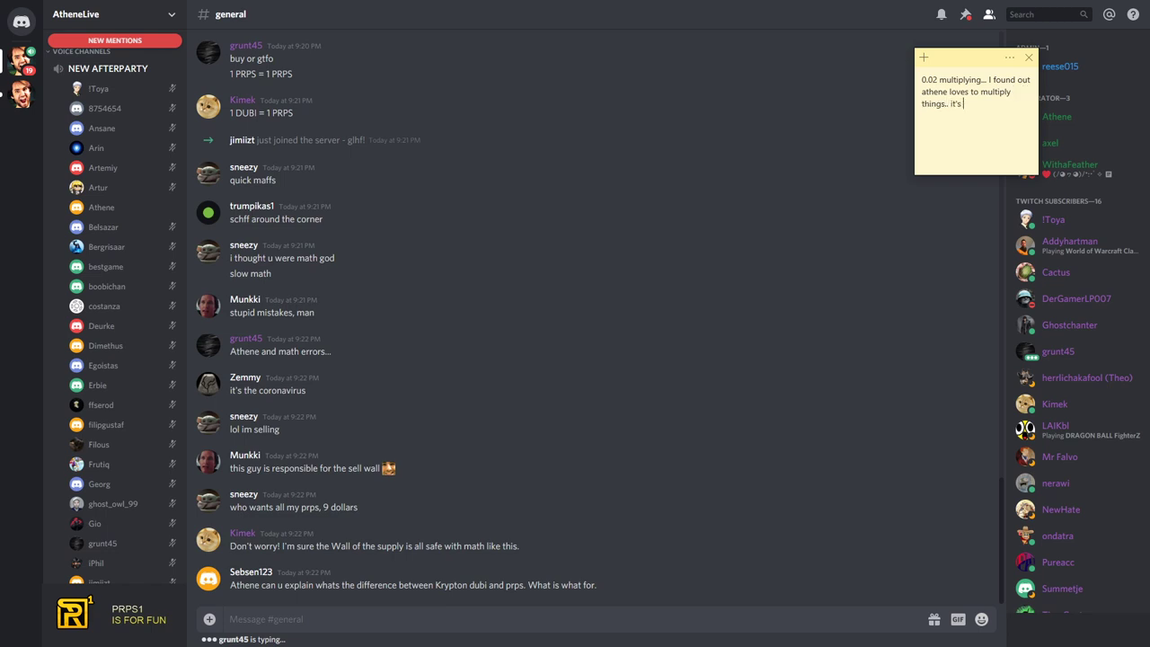
pyautogui.write('kinda his')
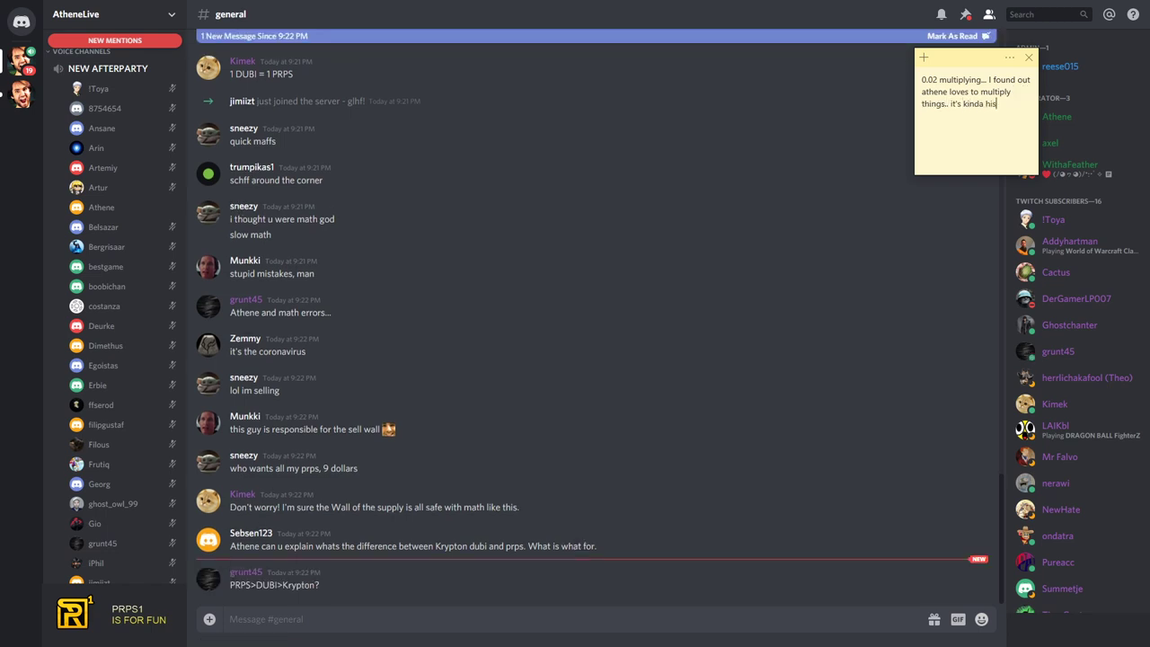
pyautogui.write(' ADDICTION')
pyautogui.press('Return')
pyautogui.write('LOL big investor is')
pyautogui.write(' asking ')
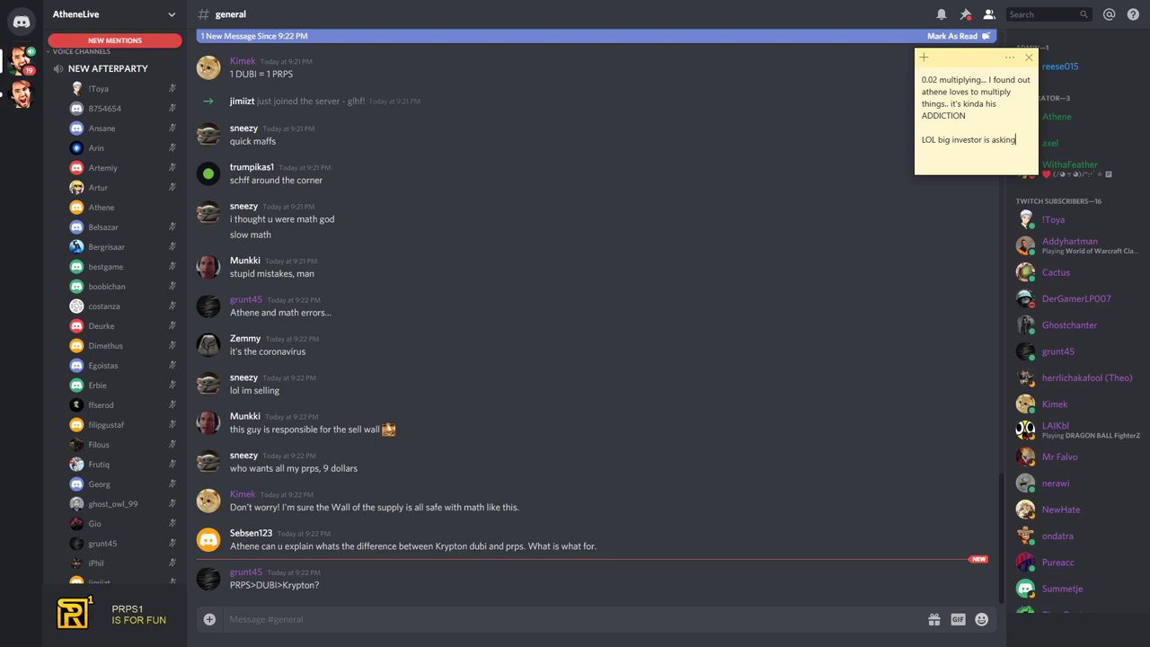
pyautogui.write('for explanation for prps/dubi/krypton')
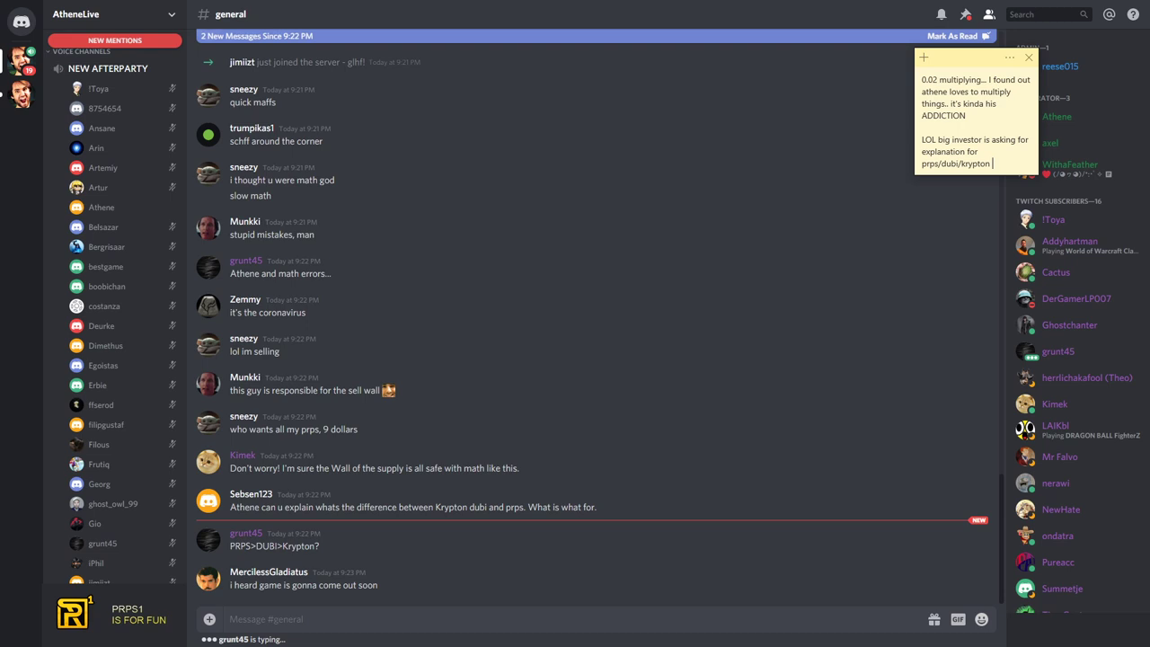
pyautogui.write('he have to')
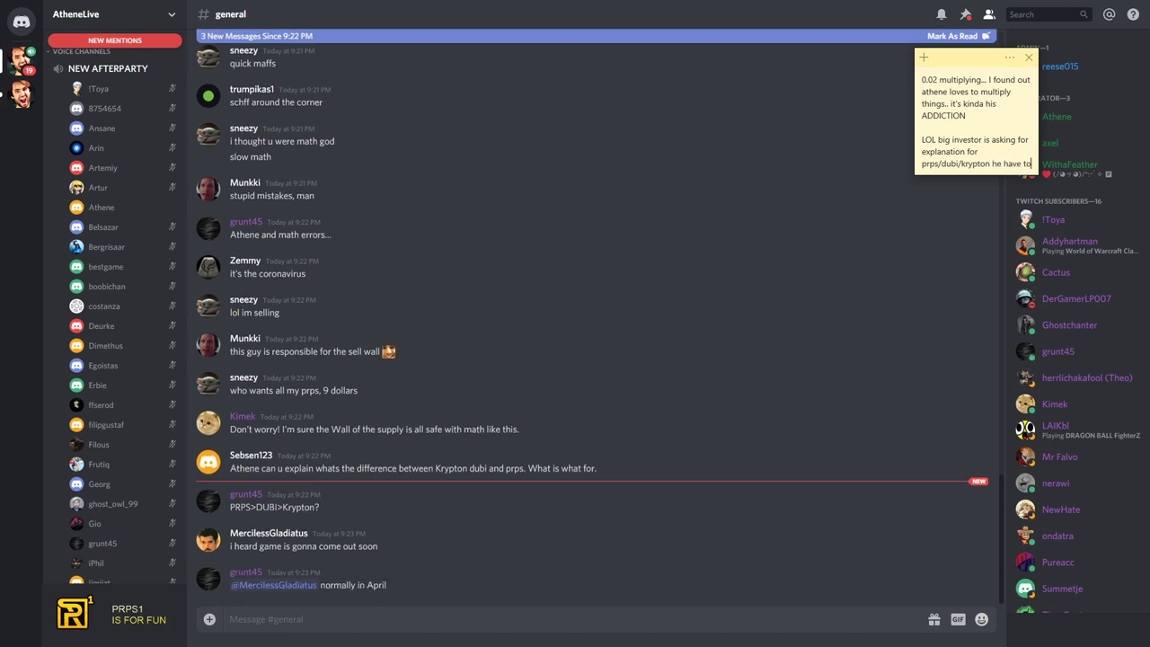
pyautogui.write(' be trolling...')
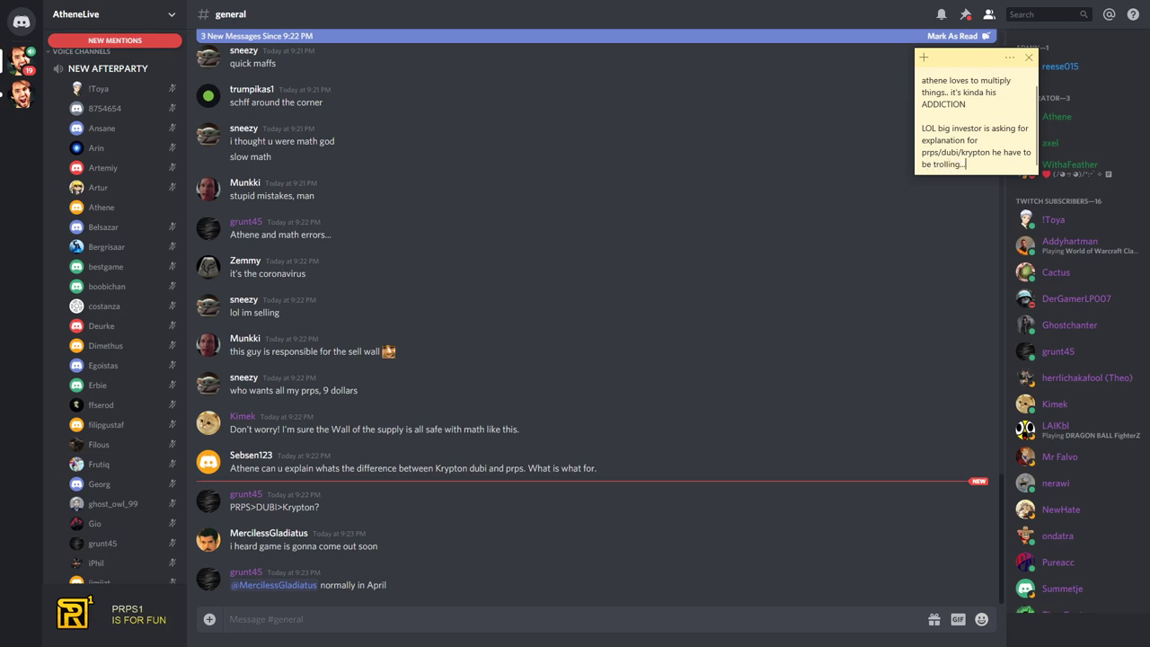
pyautogui.write(' probably')
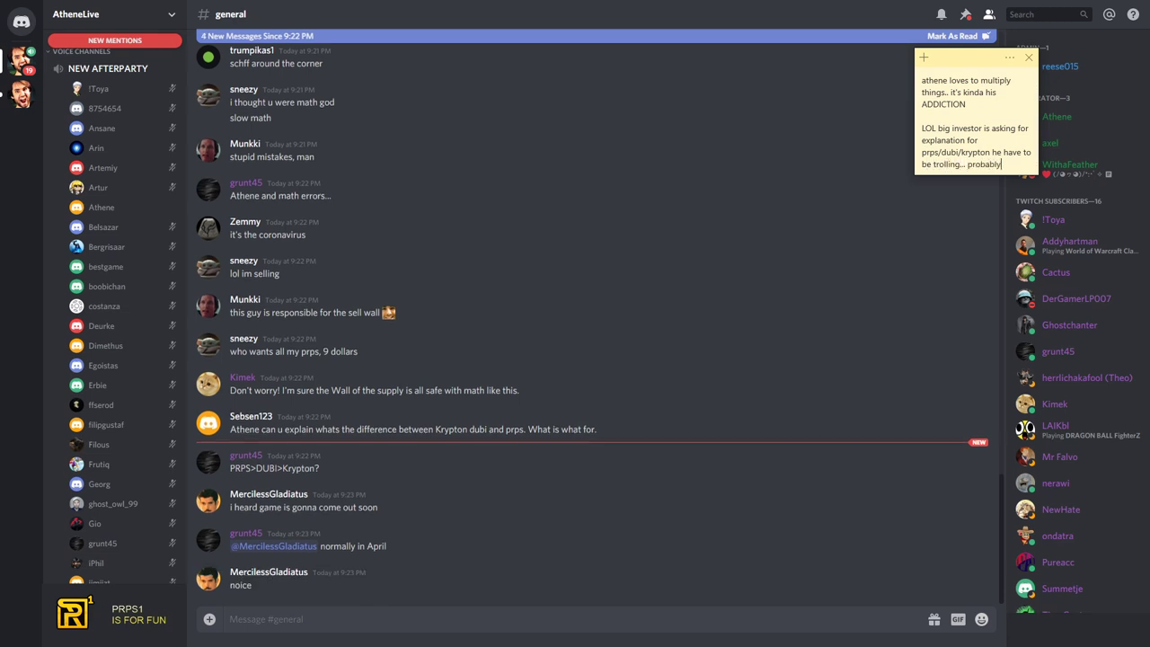
pyautogui.write(', if you are inve')
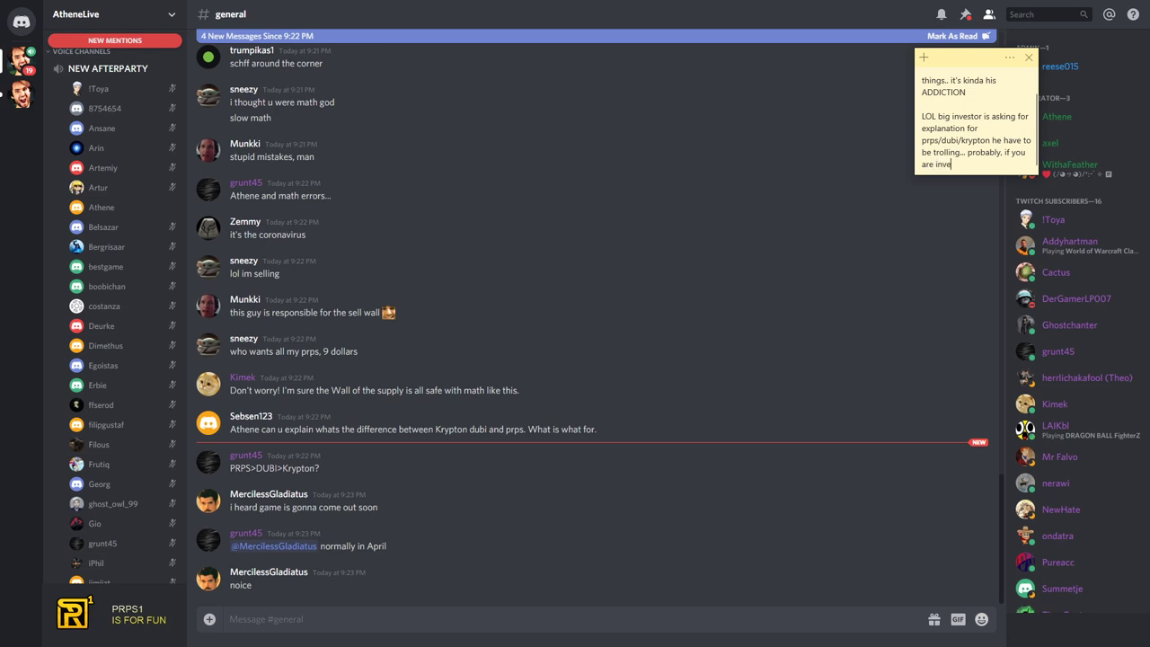
pyautogui.write('sting to something')
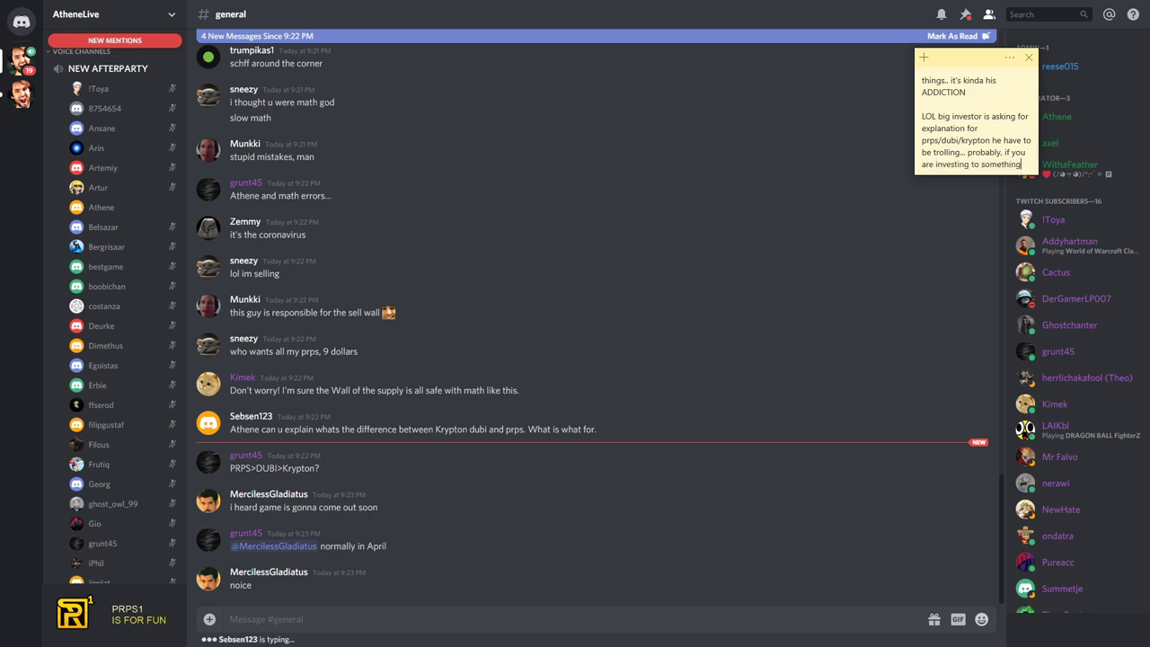
pyautogui.write(' like that you al')
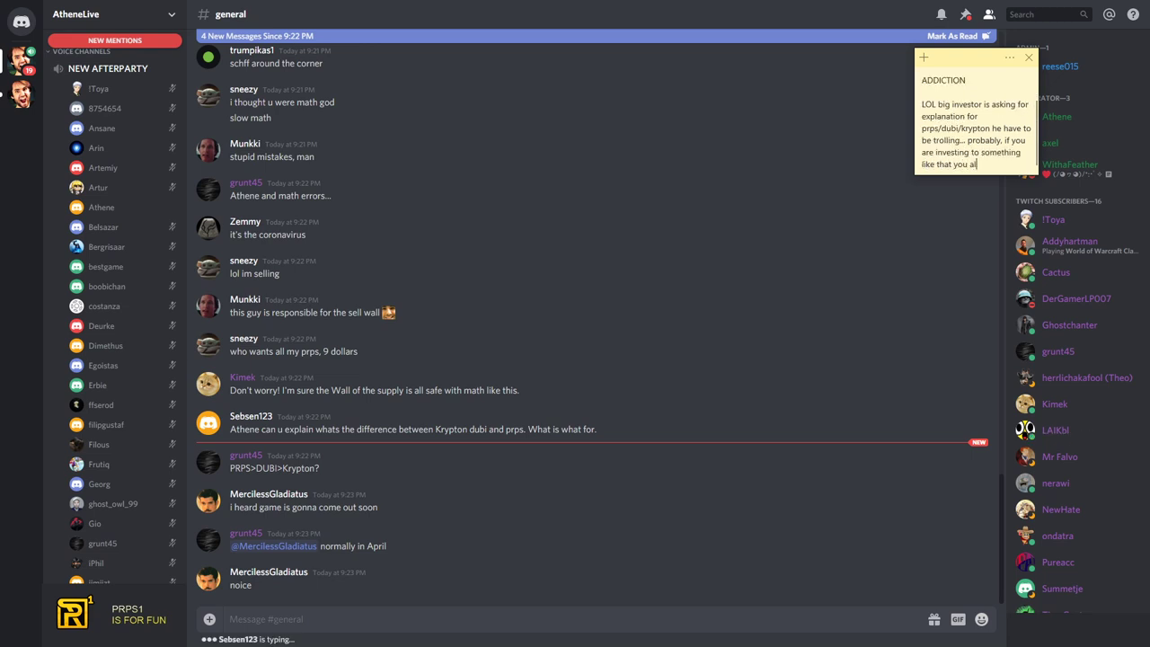
pyautogui.write('ready have to hav')
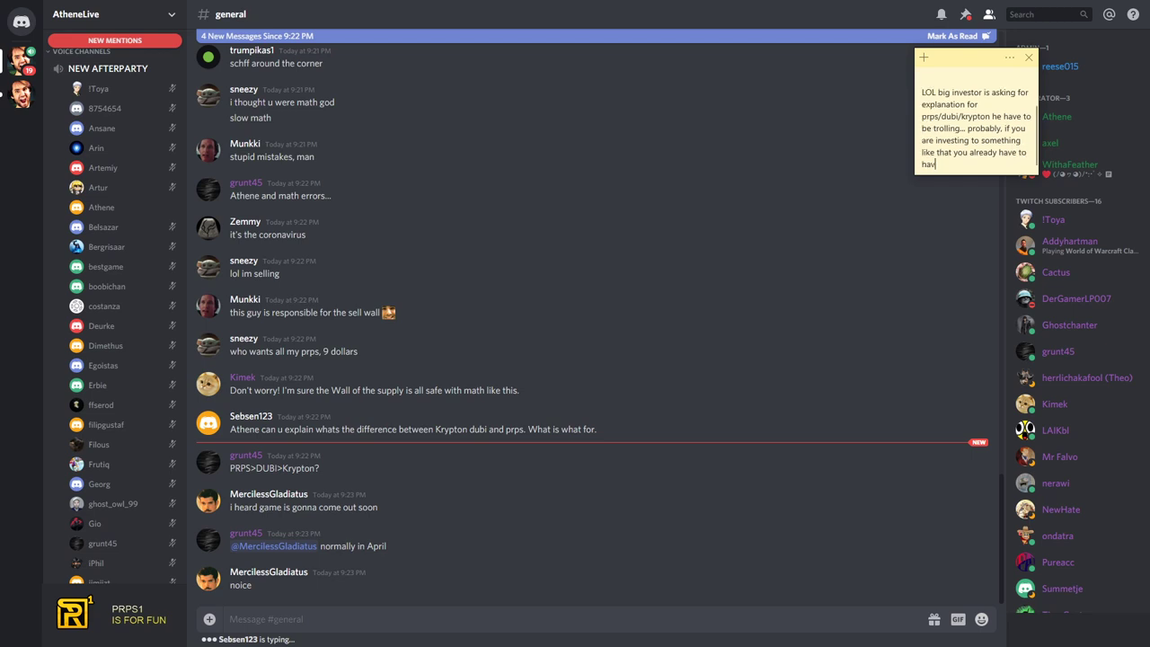
pyautogui.write('e that knowle')
pyautogui.write('dge...')
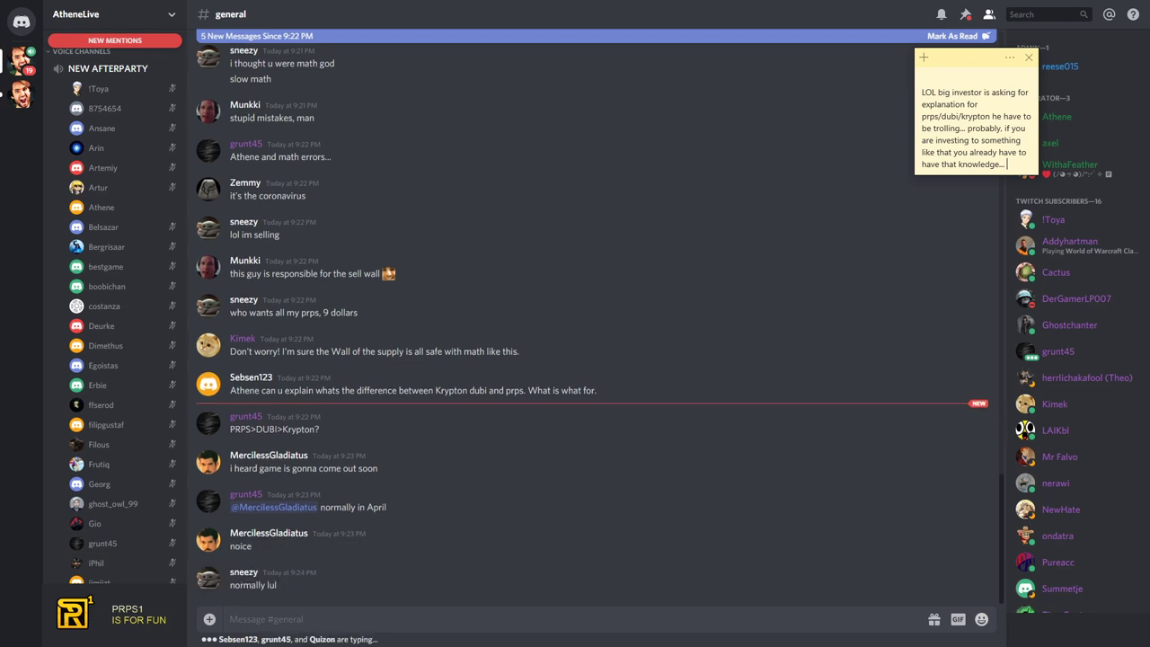
# Step: Add that a big investor asking about prps/dubi/krypton must be trolling, then start a new line
pyautogui.press('Return')
pyautogui.press('Return')
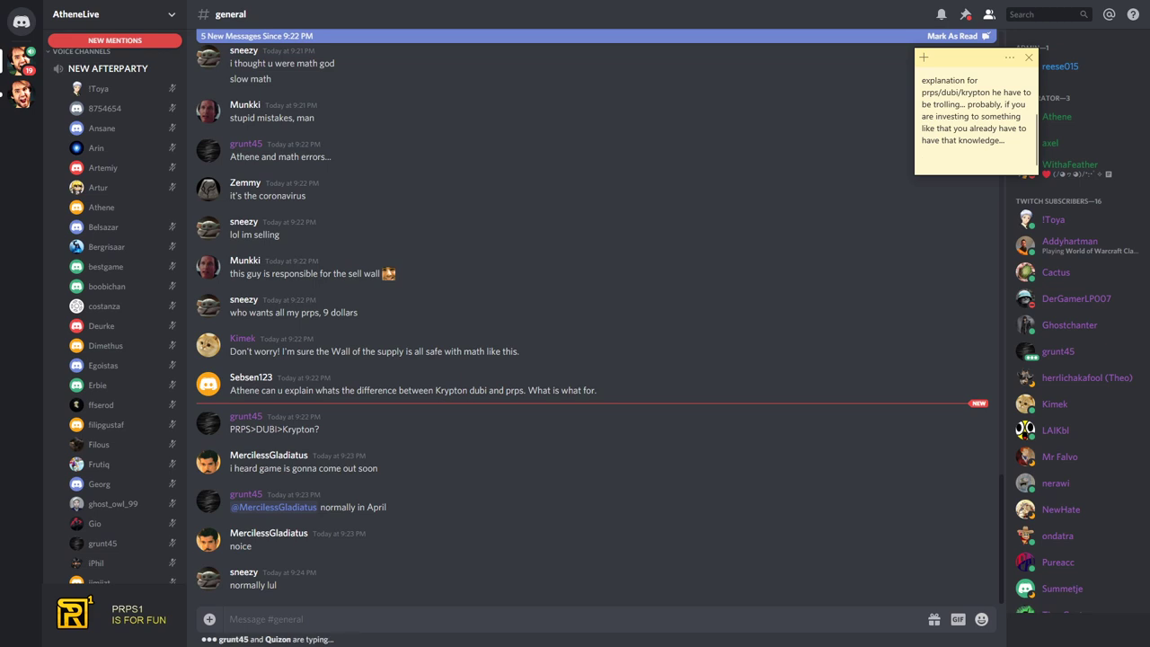
pyautogui.write('YEA YEA YEAAAAA APRIL l!!')
# Step: Add the note's lines about making a cool meme for last year's 1st April release, ending ':D :D :D'
pyautogui.press('Return')
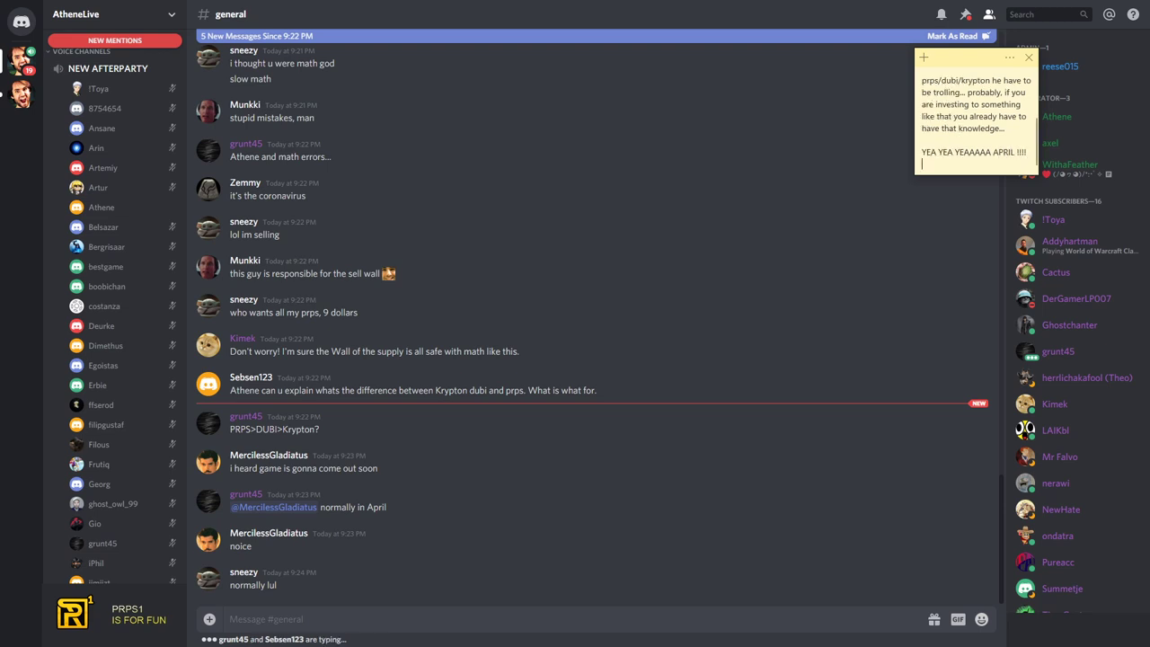
pyautogui.write('1st A')
pyautogui.write('PRIL day of')
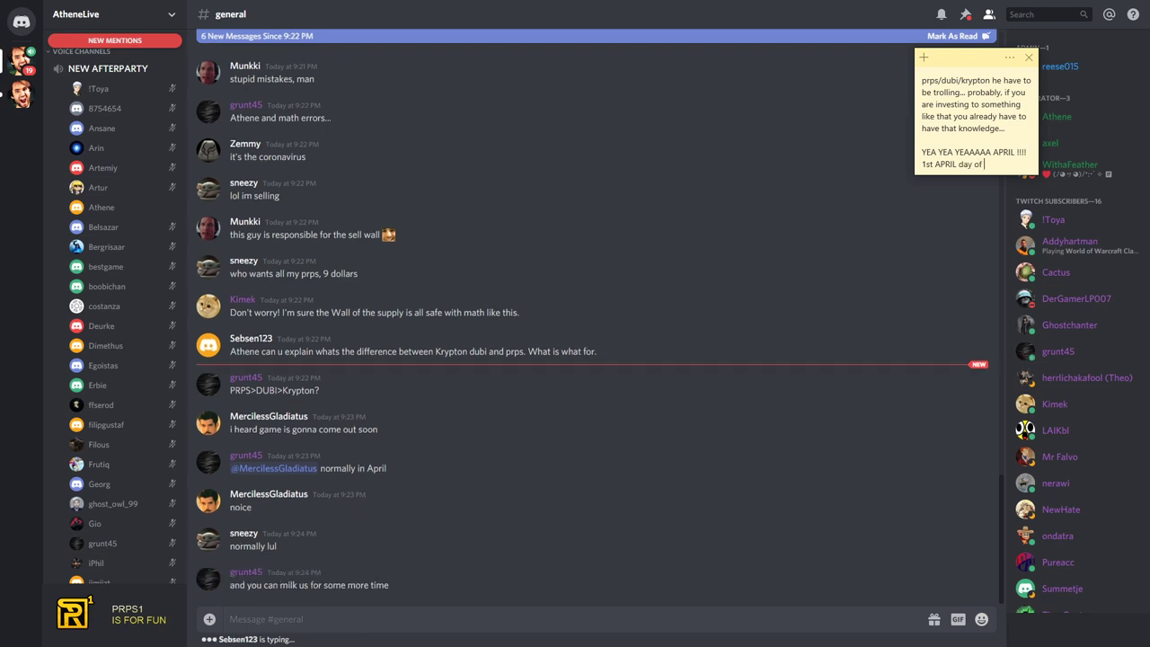
pyautogui.write(' fools... we bel')
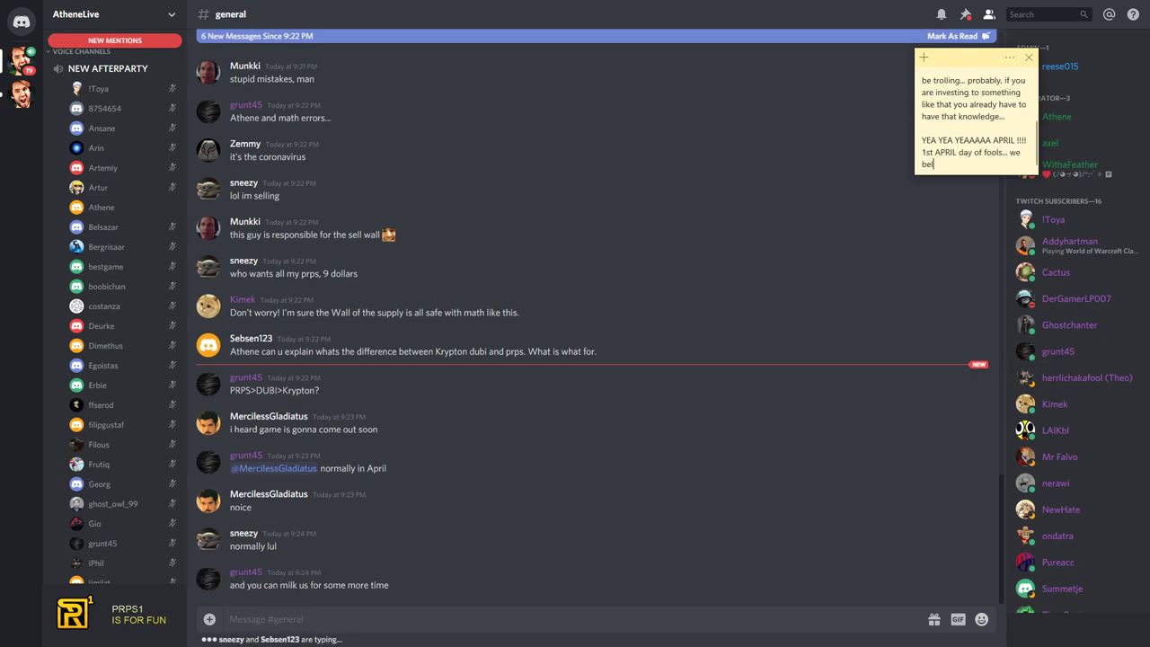
pyautogui.write('ieve in you !!! heheheee')
pyautogui.press('Return')
pyautogui.press('Return')
pyautogui.write("I've made ")
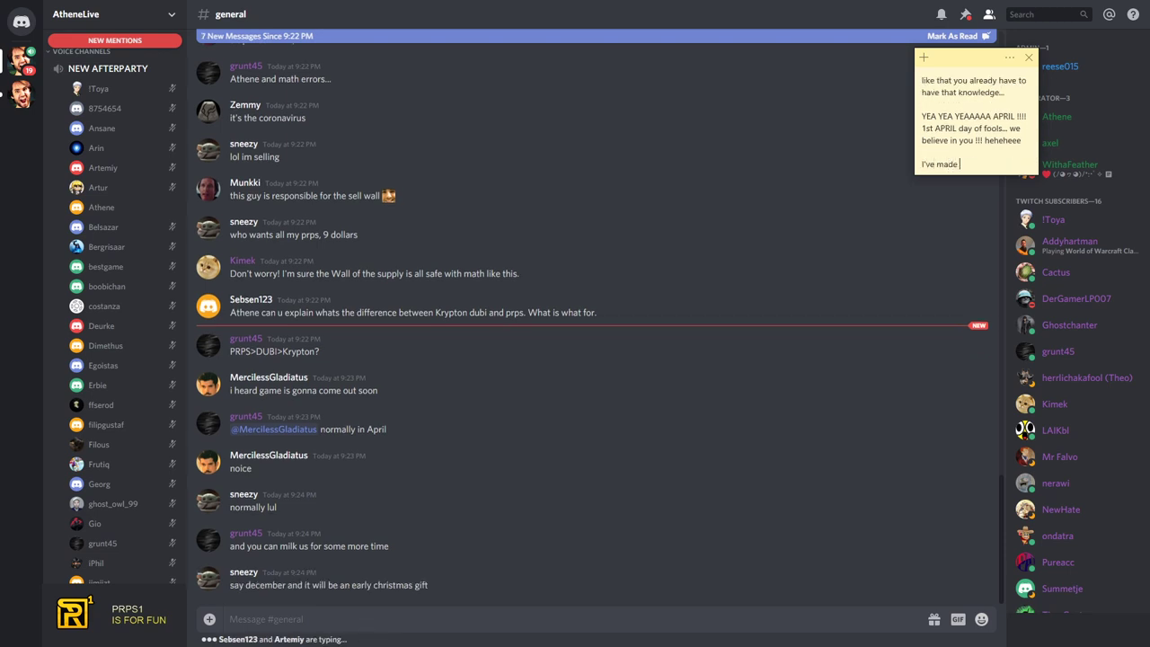
pyautogui.write('a cool meme for 1st')
pyautogui.write(' april relea')
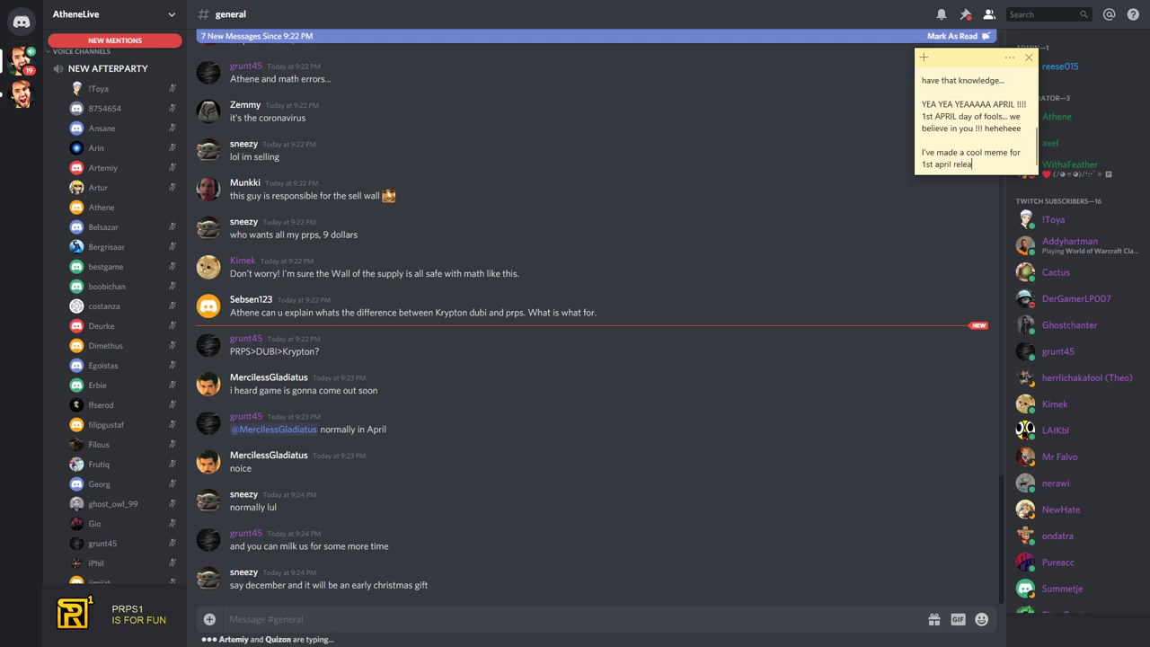
pyautogui.write('se day, but i')
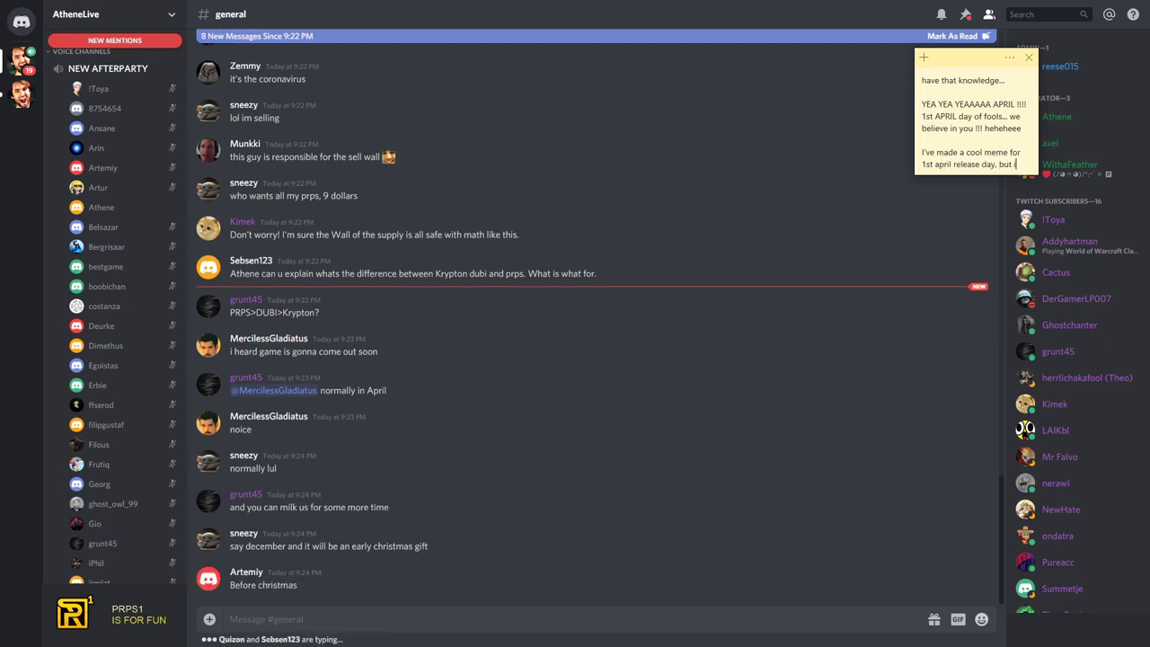
pyautogui.write('t was like 1year')
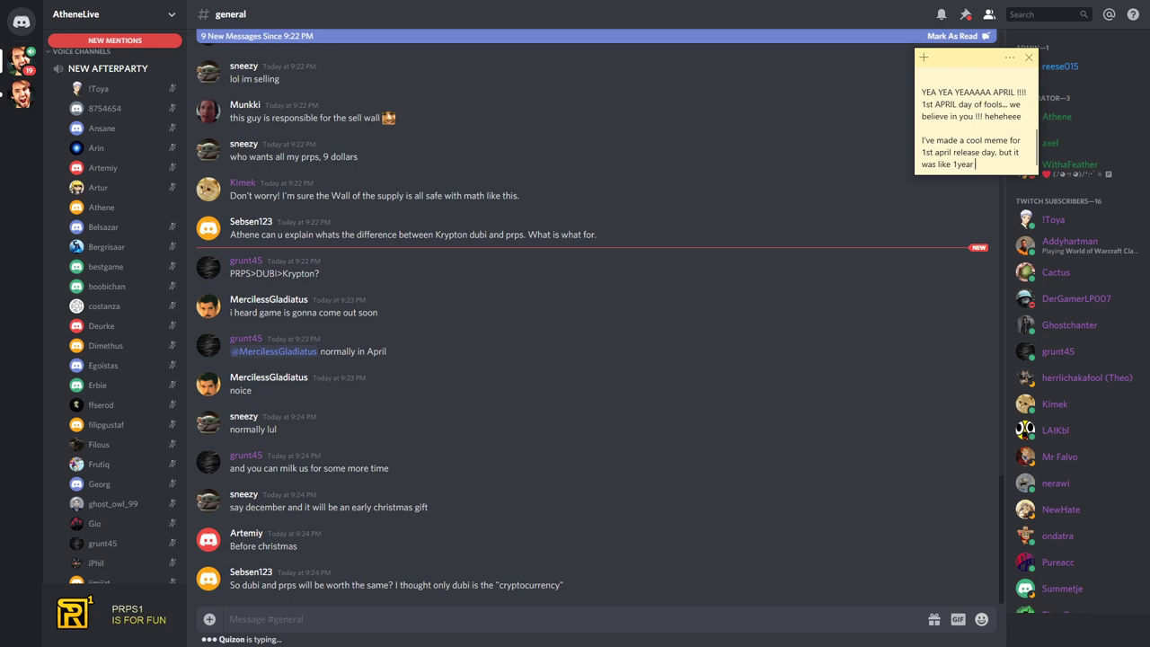
pyautogui.write(' ago :D :D :D')
pyautogui.press('Return')
pyautogui.press('Return')
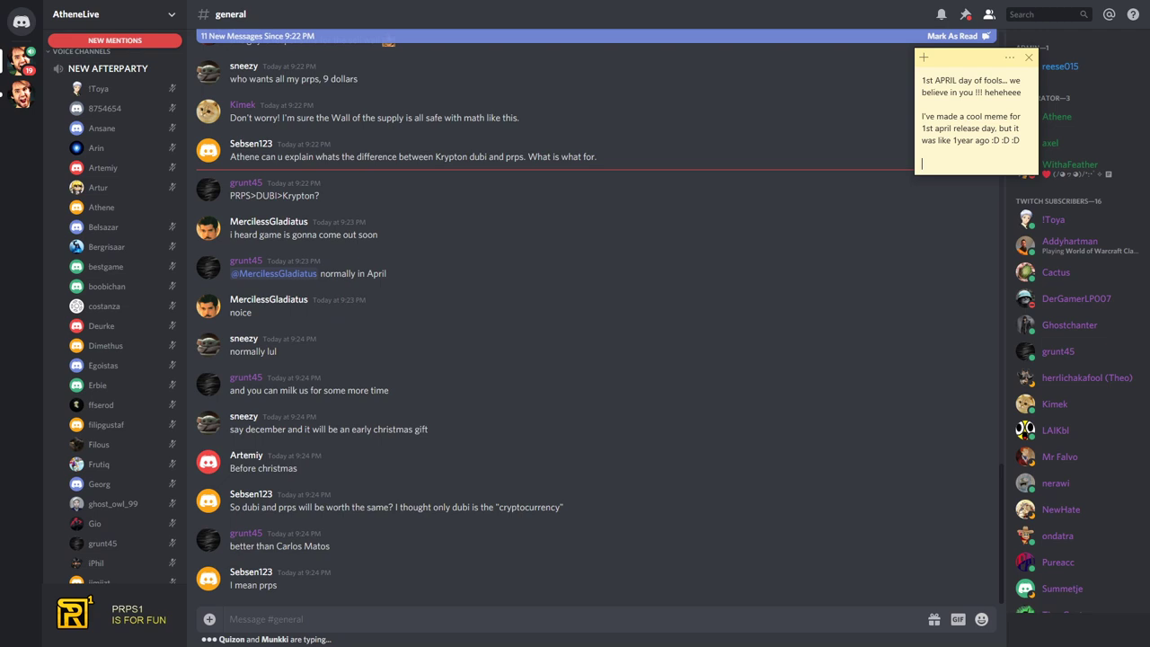
pyautogui.write('^_^')
# Step: Add a '^_^' smiley, then start the line 'OOOH OH we need to call out our... hypno athene'
pyautogui.press('Return')
pyautogui.press('Return')
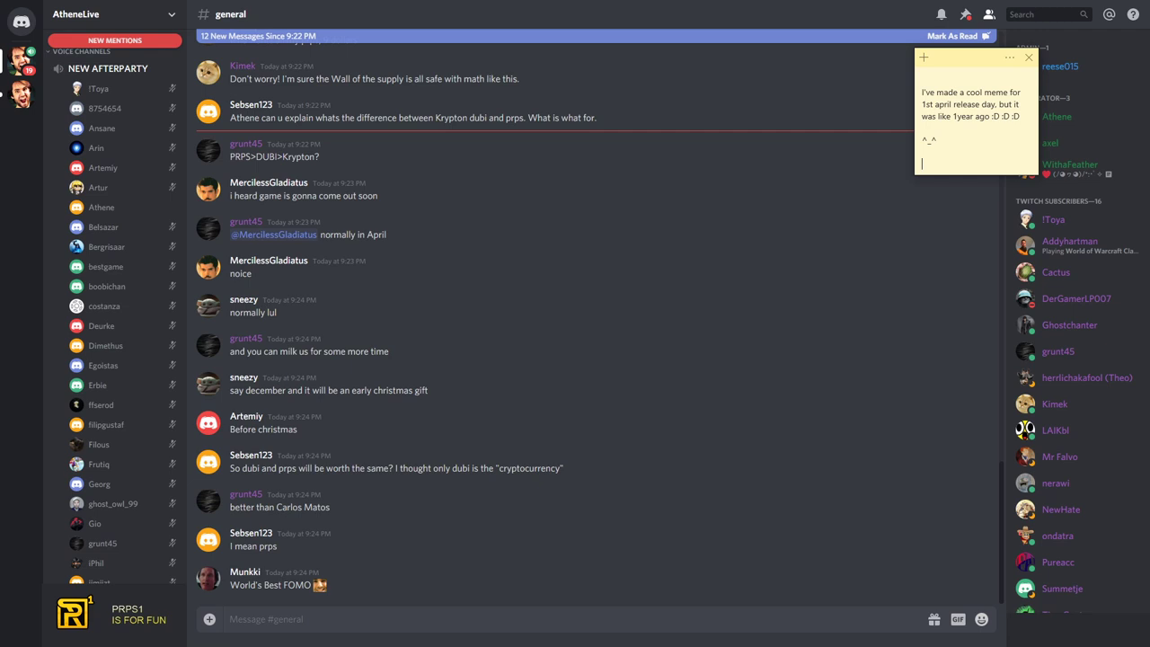
pyautogui.write('OOOH OH we ne')
pyautogui.write('ed to call ')
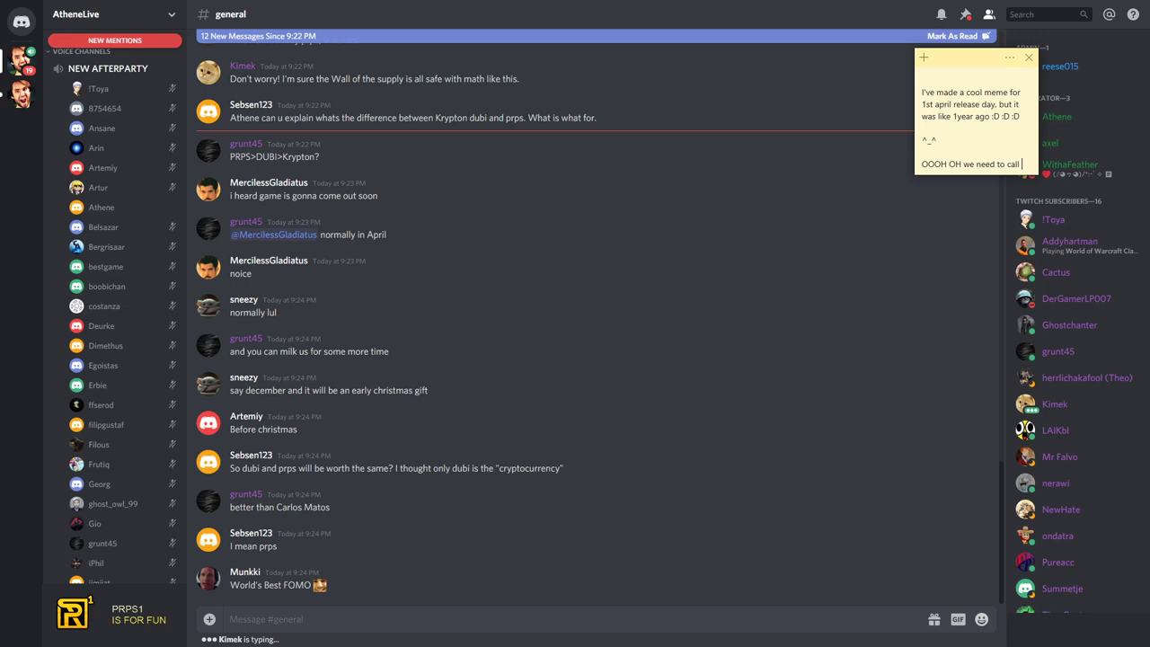
pyautogui.write('out our... ')
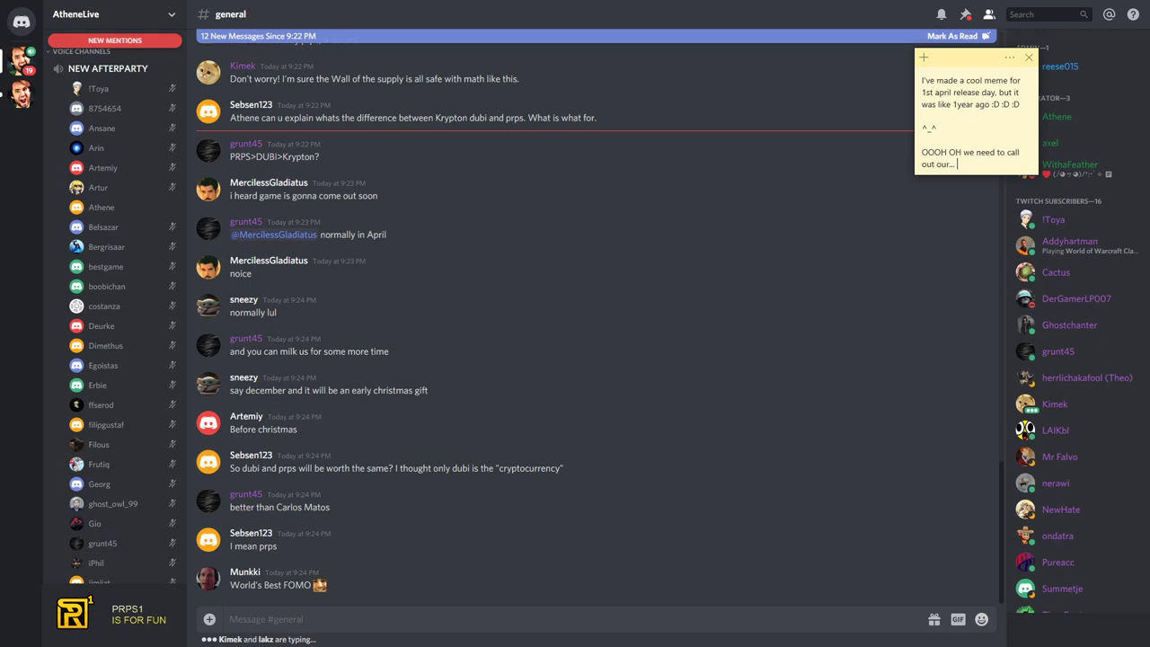
pyautogui.write('hypno athene')
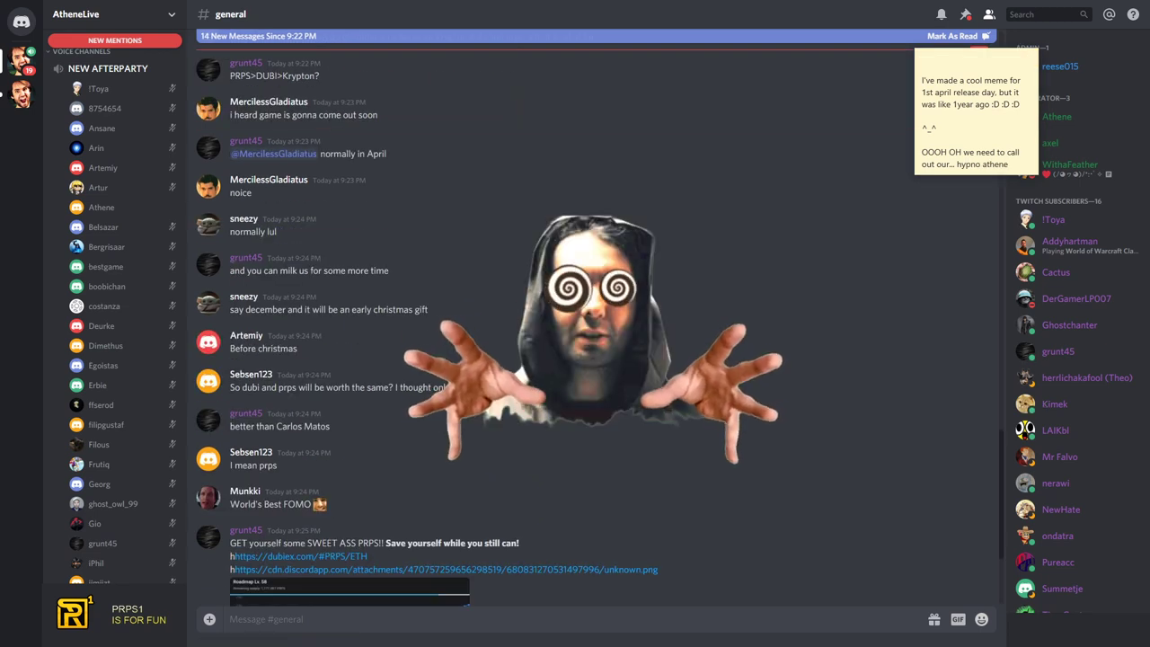
pyautogui.moveTo(230, 542); pyautogui.dragTo(871, 537)
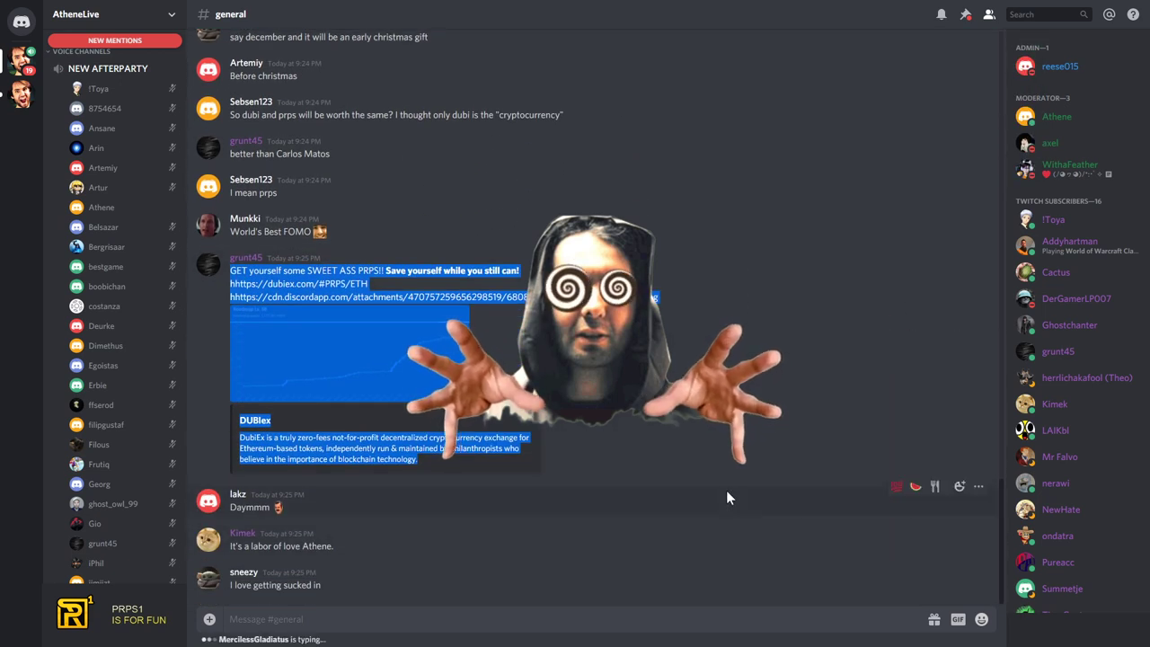
pyautogui.click(719, 479)
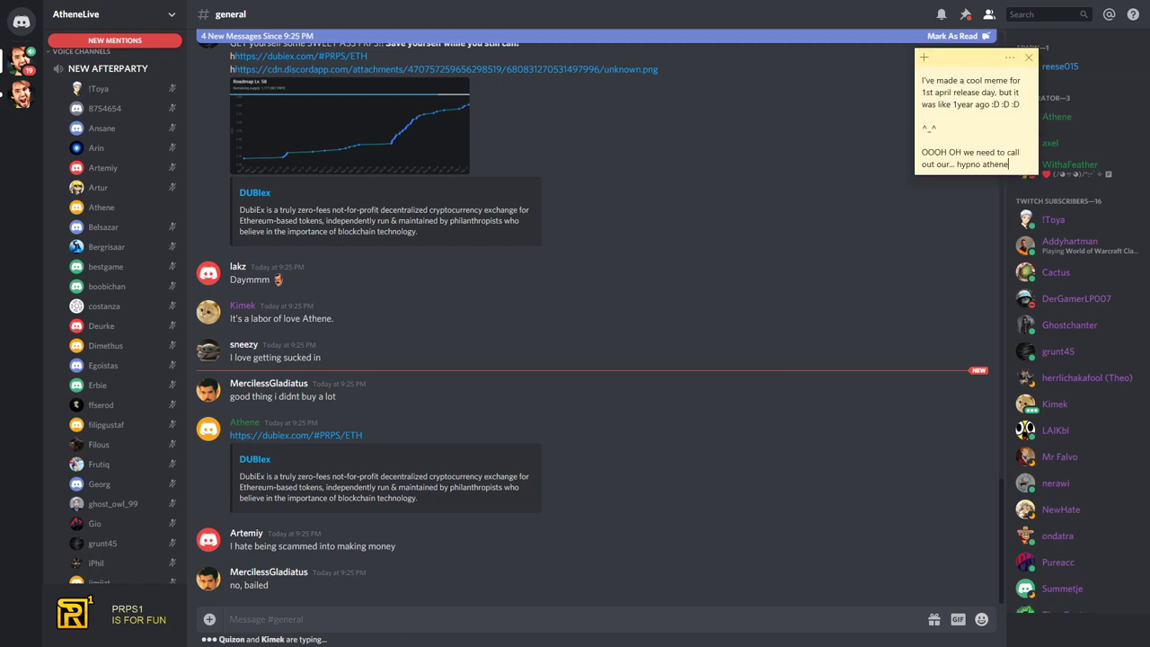
pyautogui.hotkey('ctrl', 'a')
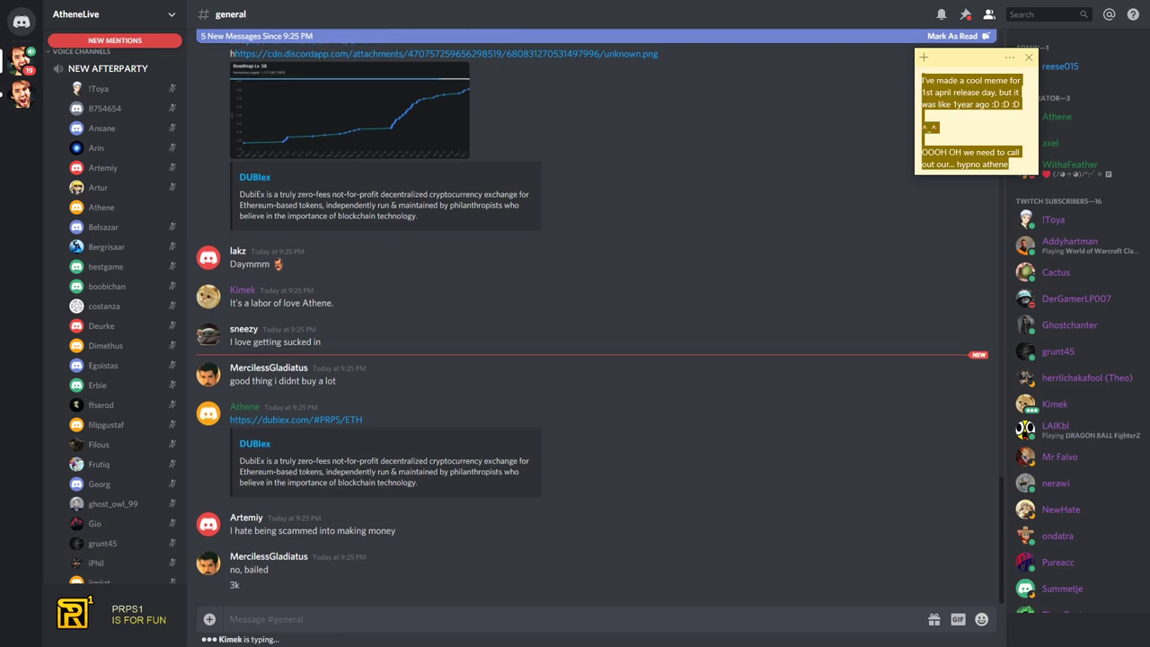
pyautogui.write('settlemen')
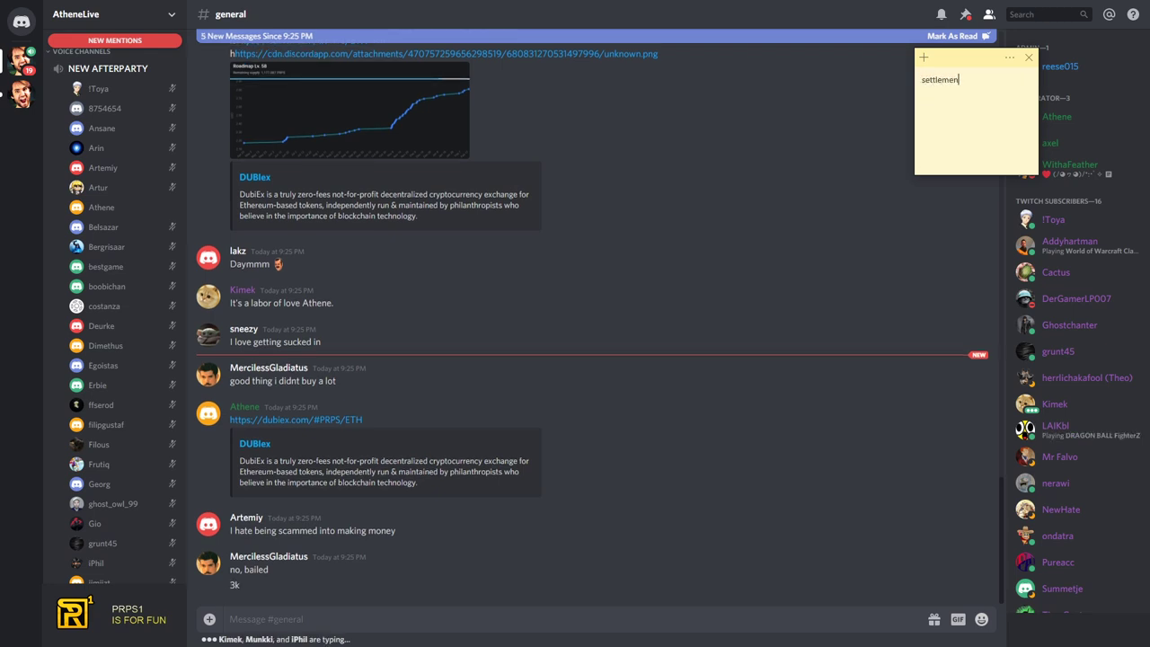
pyautogui.write('t... good for hi')
pyautogui.write('m')
# Step: Overwrite the note's old commentary with 'settlement... good for him' on its own line
pyautogui.press('Return')
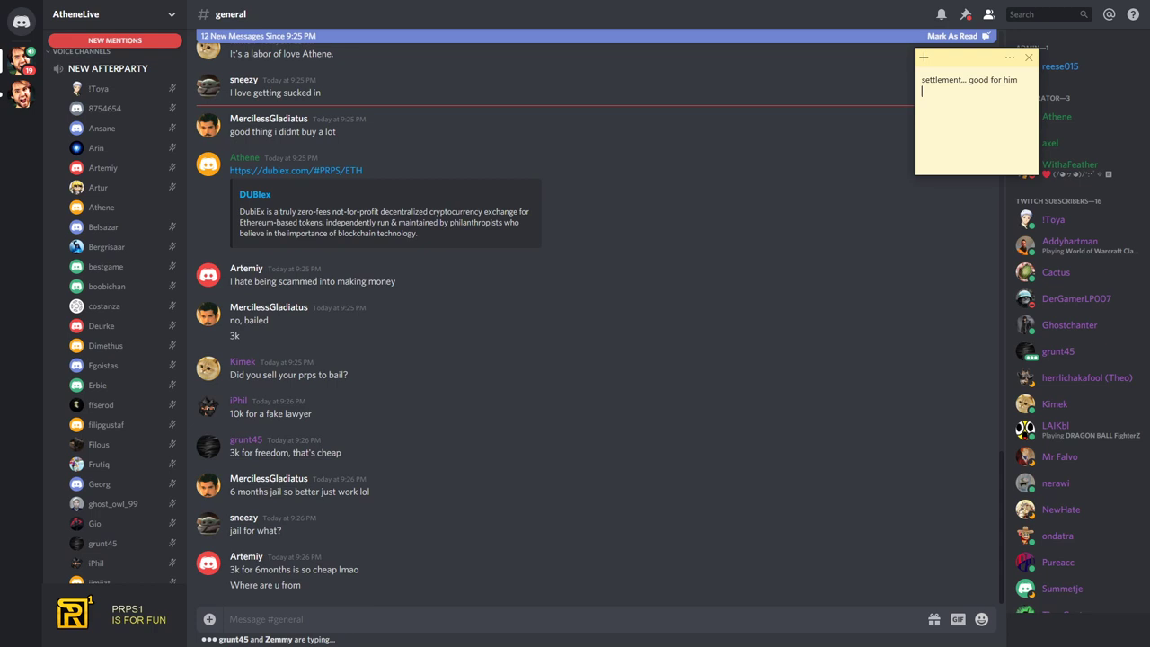
pyautogui.write('well yea... but')
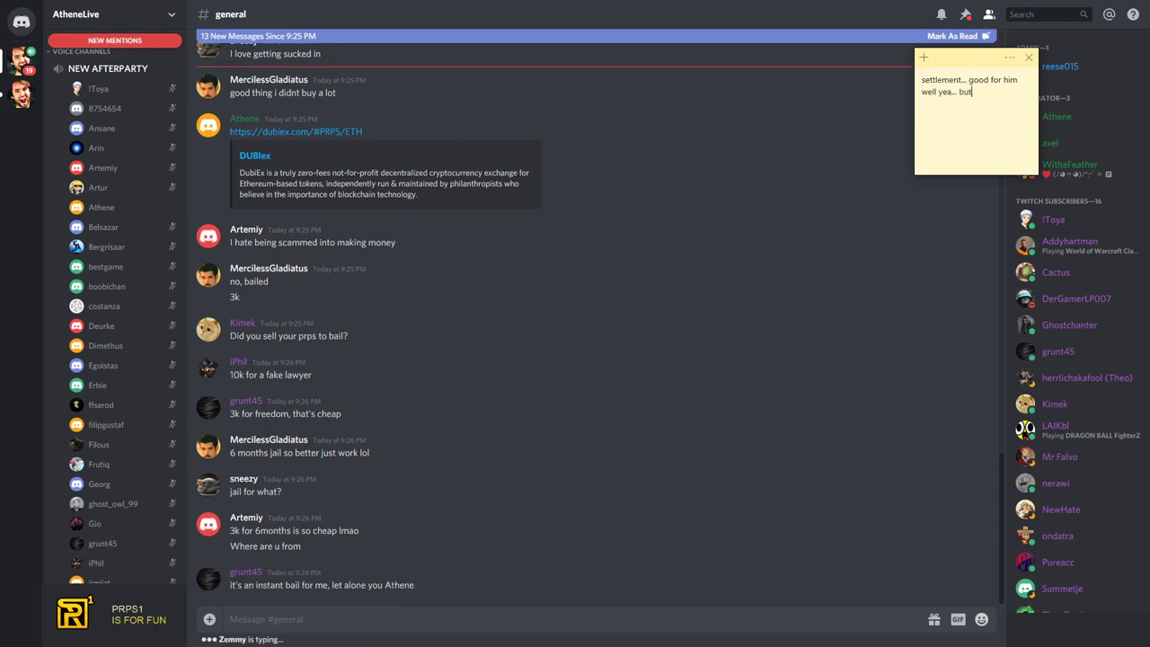
pyautogui.write(' if')
pyautogui.write(' 6 month ')
pyautogui.write('equals to 3k')
pyautogui.write('.')
pyautogui.write(" i'm just")
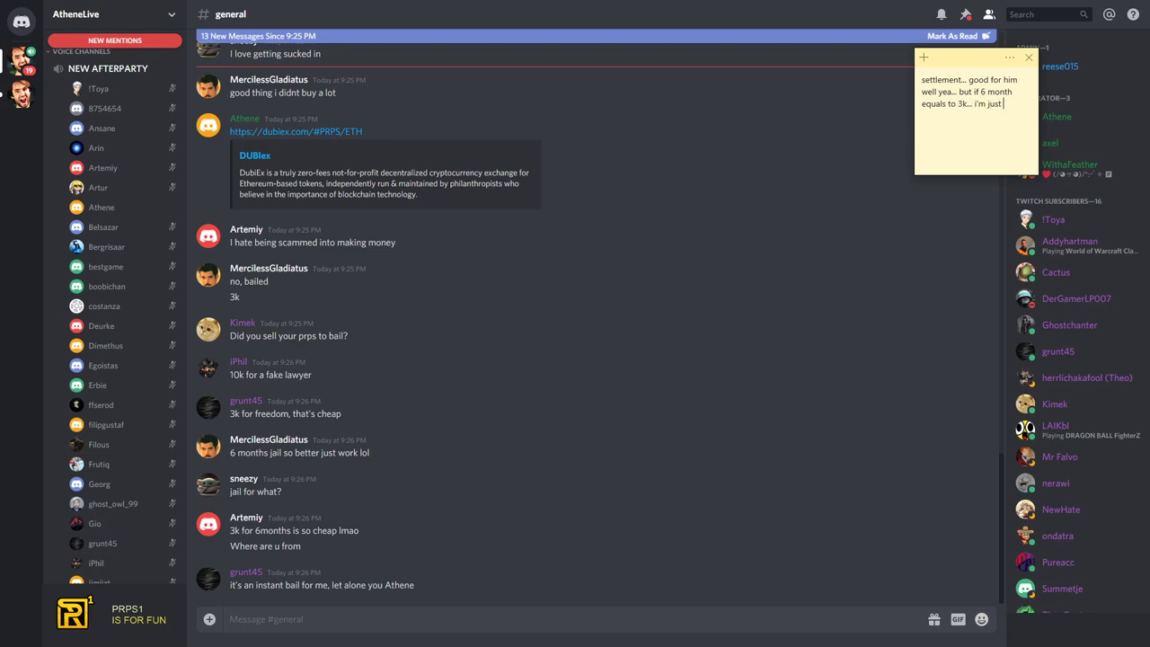
pyautogui.write(' counting, for how')
pyautogui.write(' many years ath')
pyautogui.write('ene would have to ')
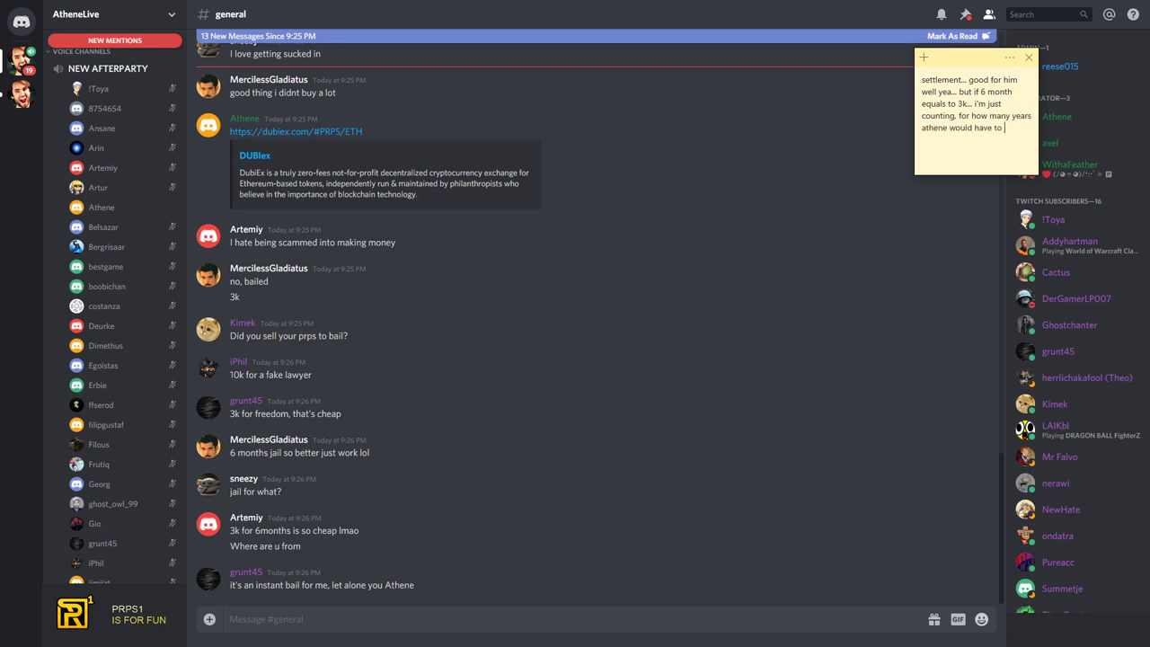
pyautogui.write('go to jail')
pyautogui.write(' in order for ')
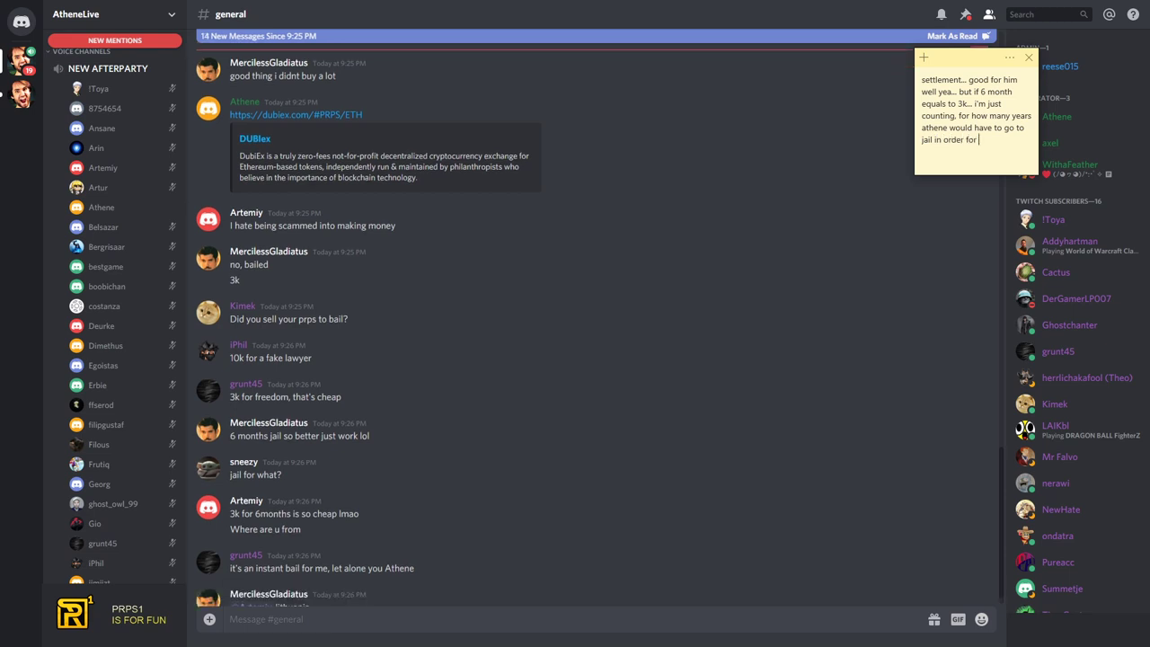
pyautogui.write('him not to be ')
pyautogui.write('able to ')
pyautogui.write('bail out...')
pyautogui.write(' when he is million')
pyautogui.write('aire richest perso')
pyautogui.write('n in the world')
pyautogui.write('... ')
pyautogui.write('probably ')
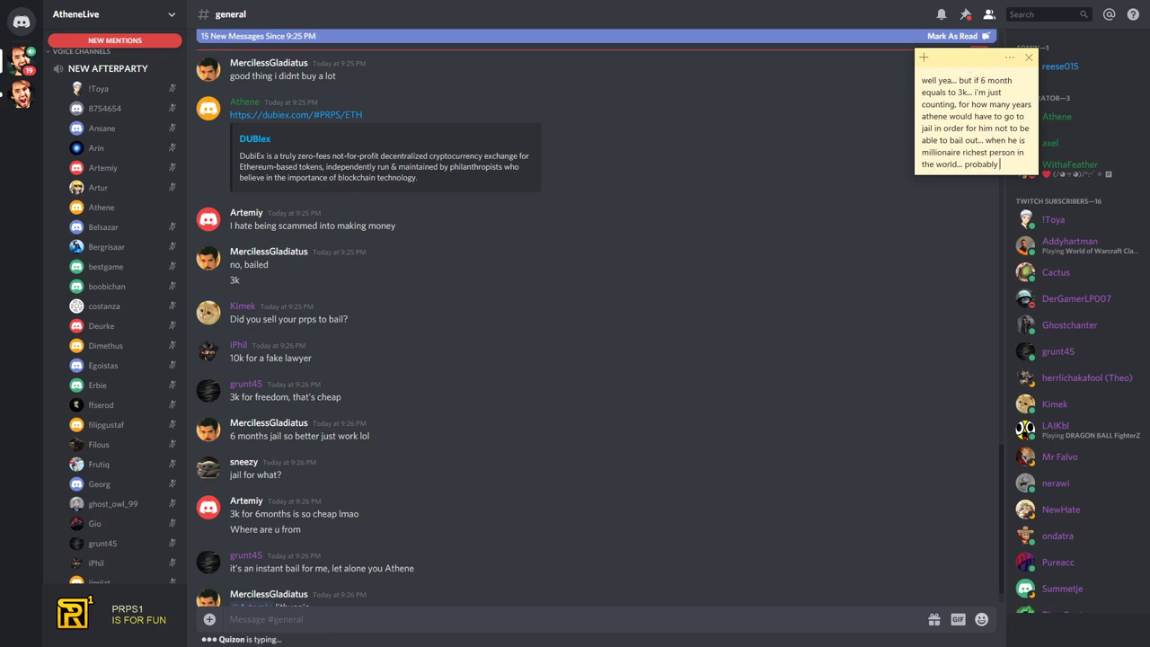
pyautogui.write('judge will say i d')
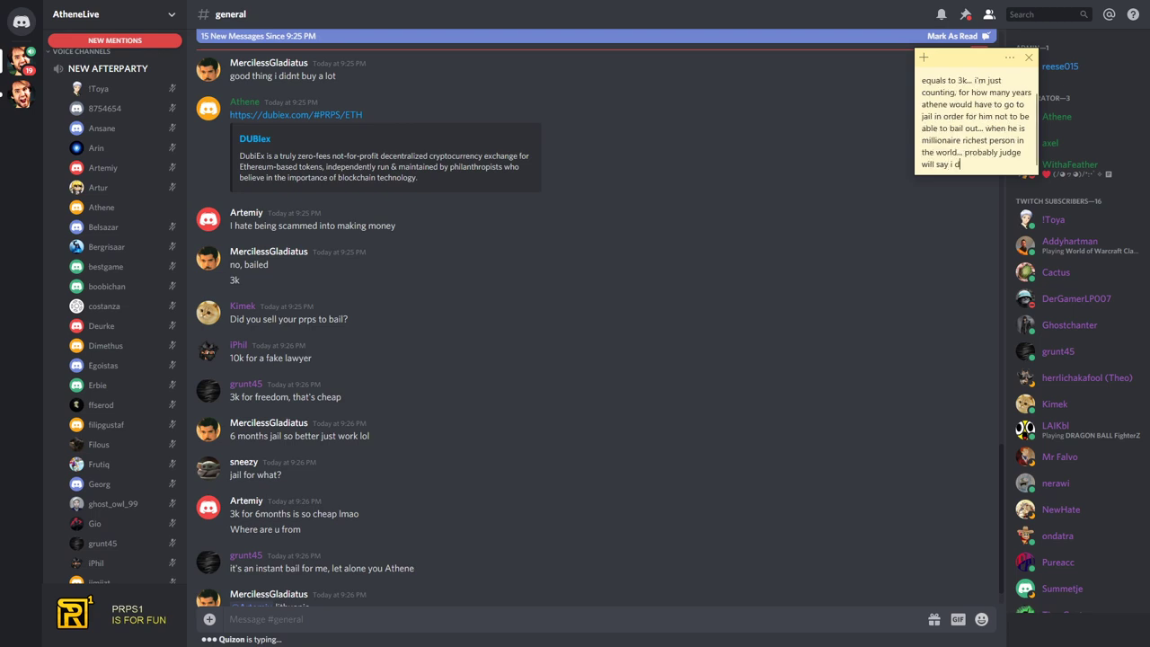
pyautogui.write("on't want prps/dubi")
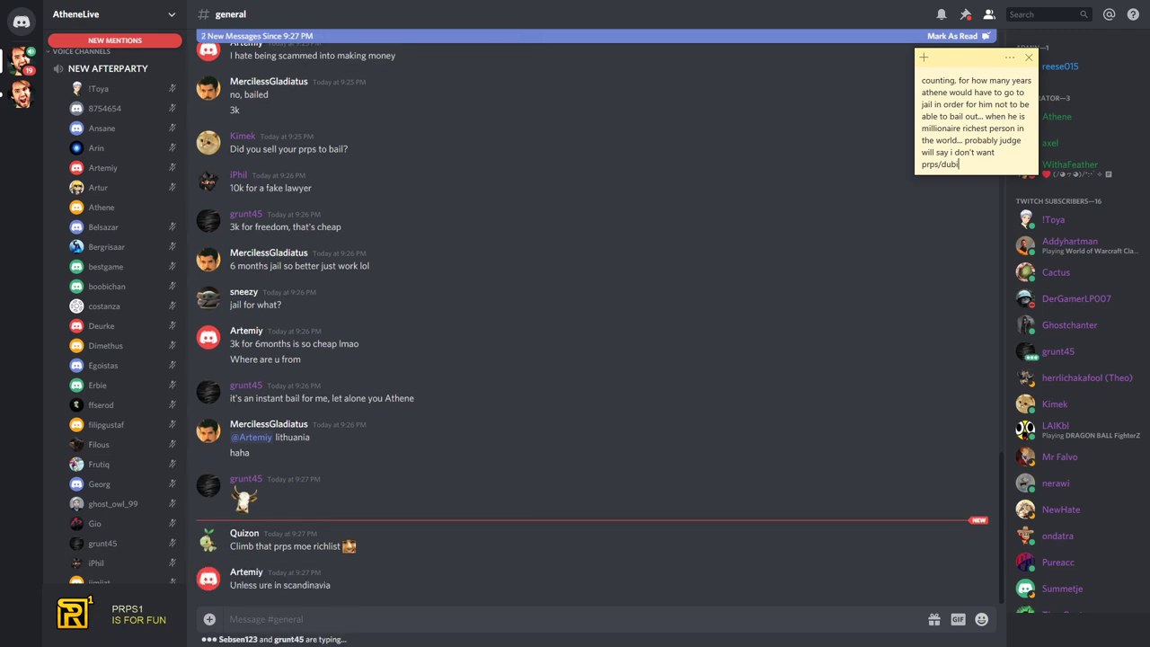
# Step: Write the jail-years and bail remark about the judge not wanting prps/dubi, then select all of it
pyautogui.hotkey('ctrl', 'a')
# Step: Note that he works to keep paying his 3k, then wipe the sticky note blank
pyautogui.press('BackSpace')
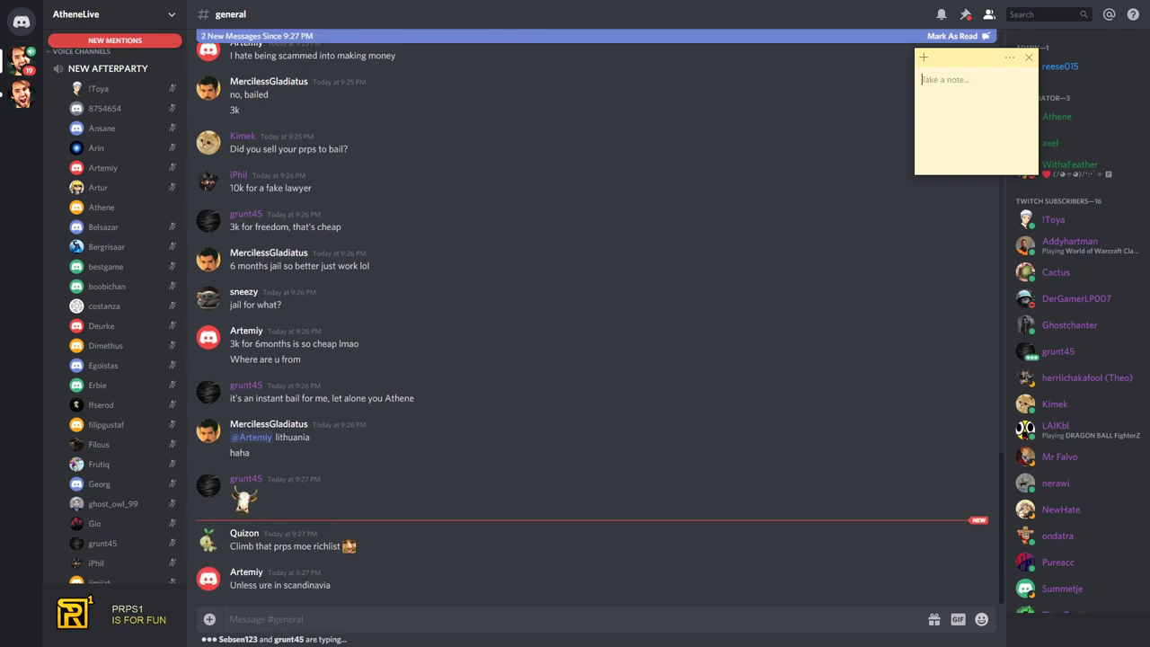
pyautogui.write('lol... he ')
pyautogui.write('goes to wo')
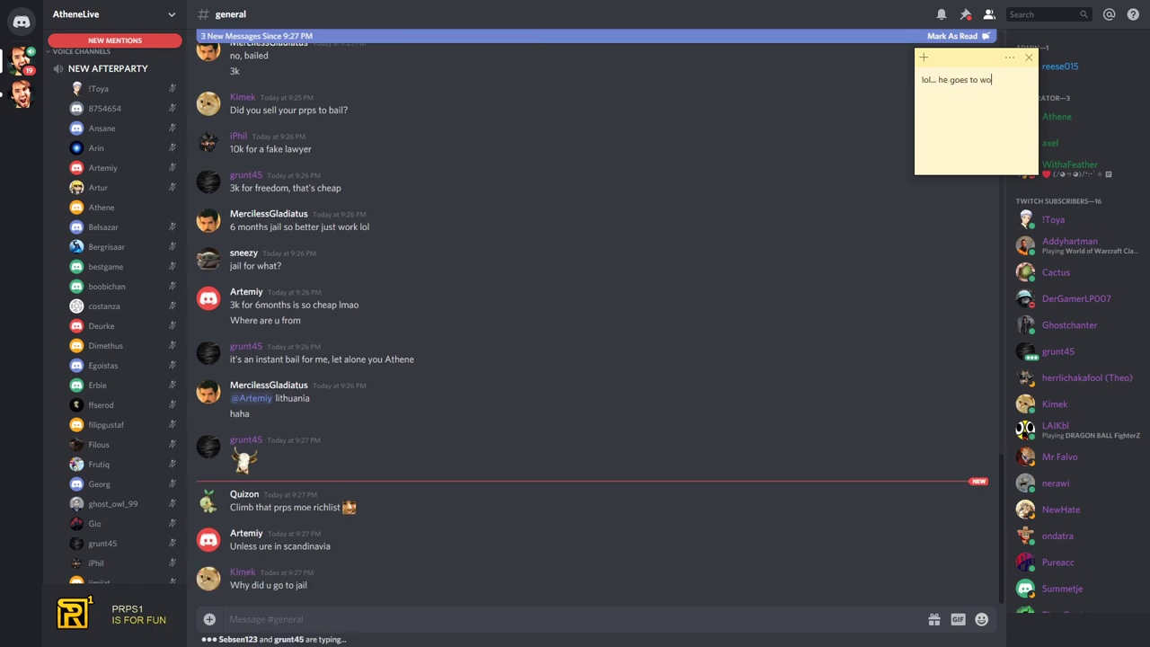
pyautogui.write('rk to p')
pyautogui.press('BackSpace')
pyautogui.write('keep paying his 3k')
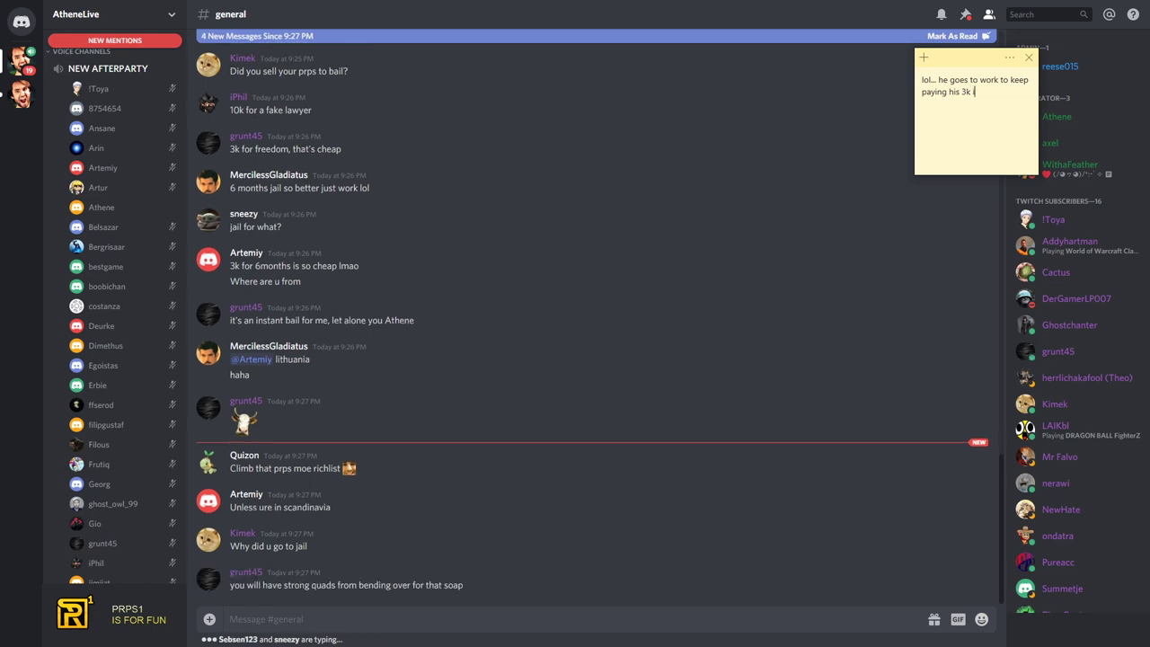
pyautogui.write(' ..')
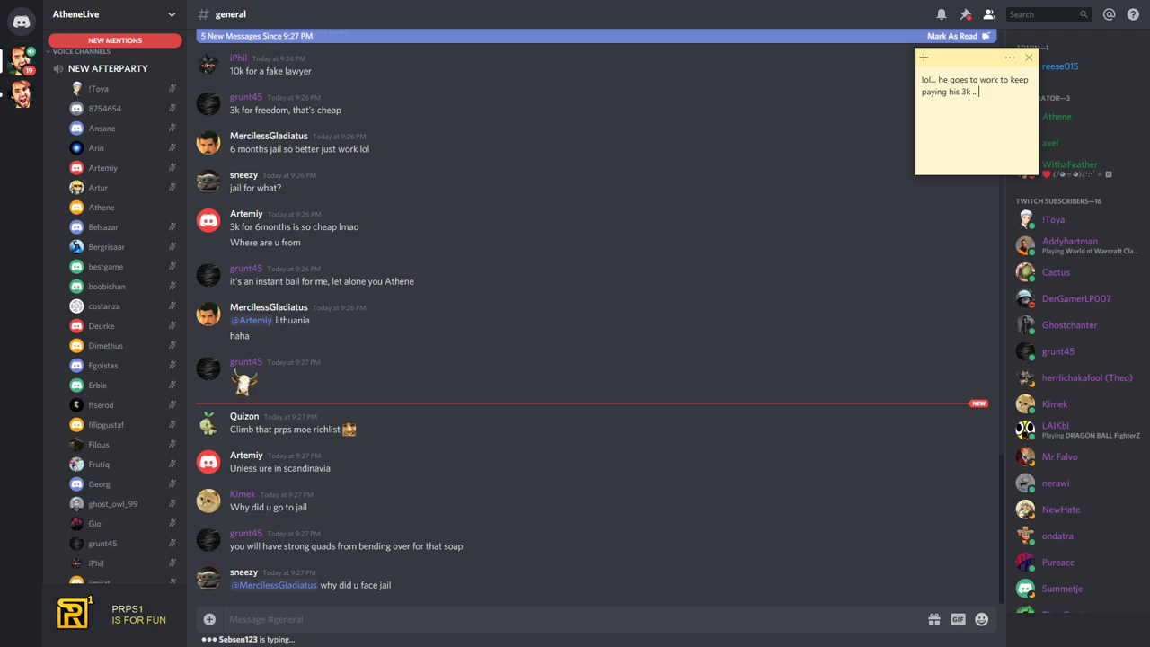
pyautogui.hotkey('ctrl', 'a')
pyautogui.press('Delete')
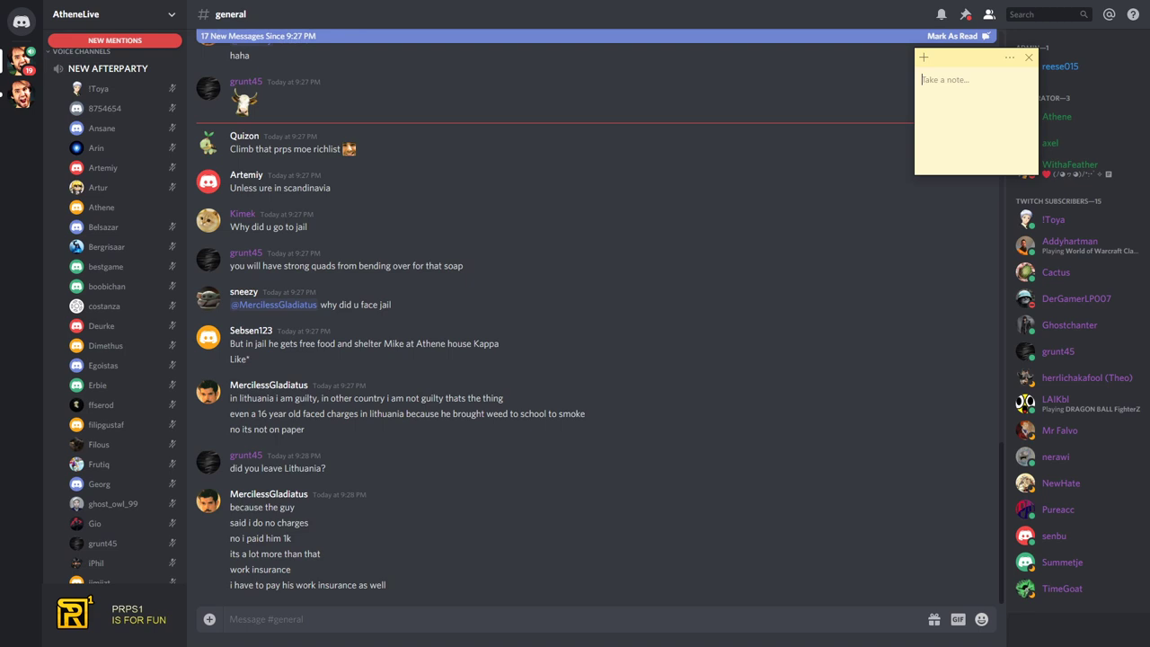
pyautogui.write('>> yea i think h')
pyautogui.write('e is from there')
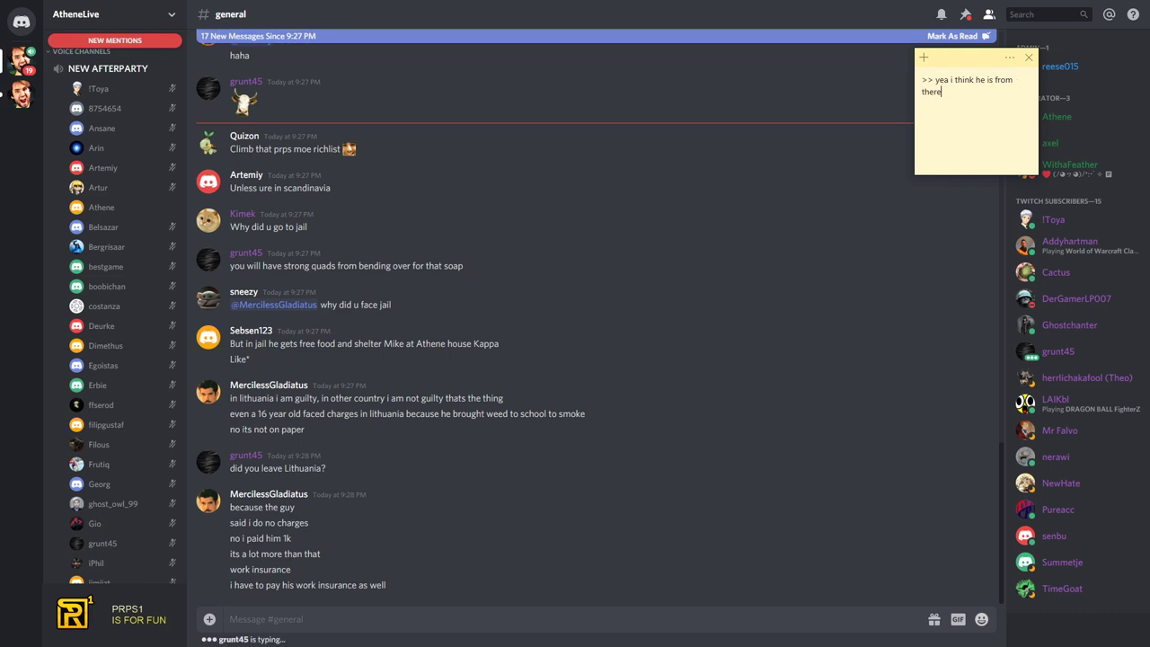
# Step: Nudge the sticky note, erase its old reply, and write the $10 prps versus eth comment
pyautogui.moveTo(927, 58)
pyautogui.mouseDown()
pyautogui.moveTo(350, 454)
pyautogui.moveTo(941, 54)
pyautogui.mouseUp()
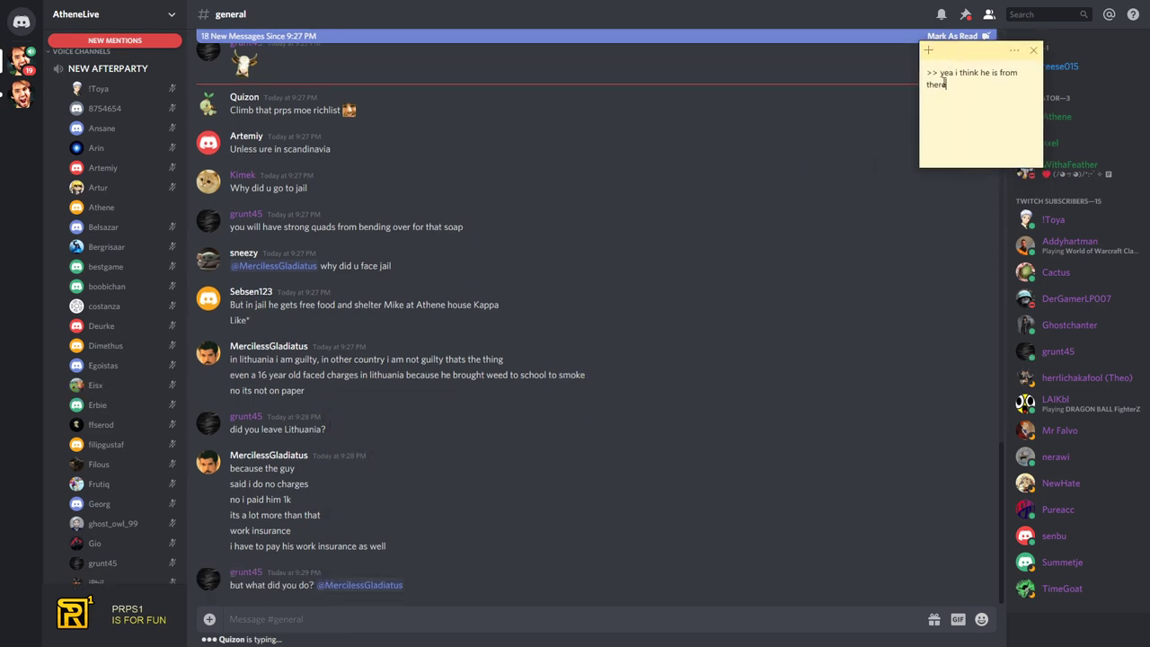
pyautogui.click(957, 115)
pyautogui.hotkey('ctrl', 'a')
pyautogui.press('BackSpace')
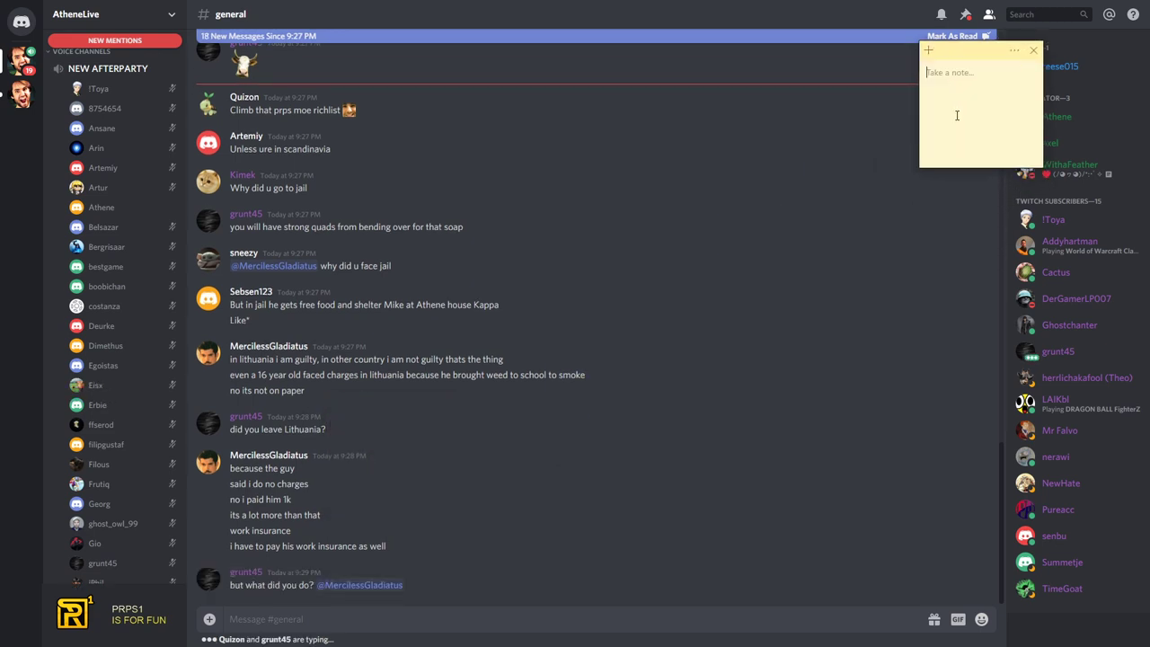
pyautogui.write('damn son when prps')
pyautogui.write(' is on 10')
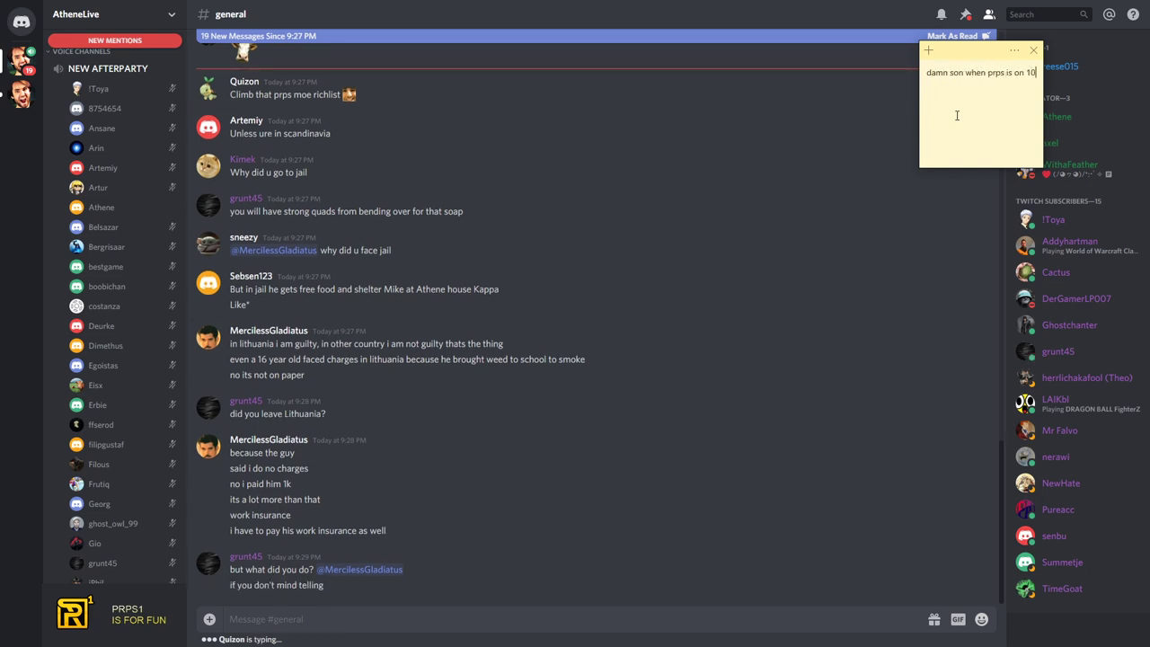
pyautogui.write('dollars... don')
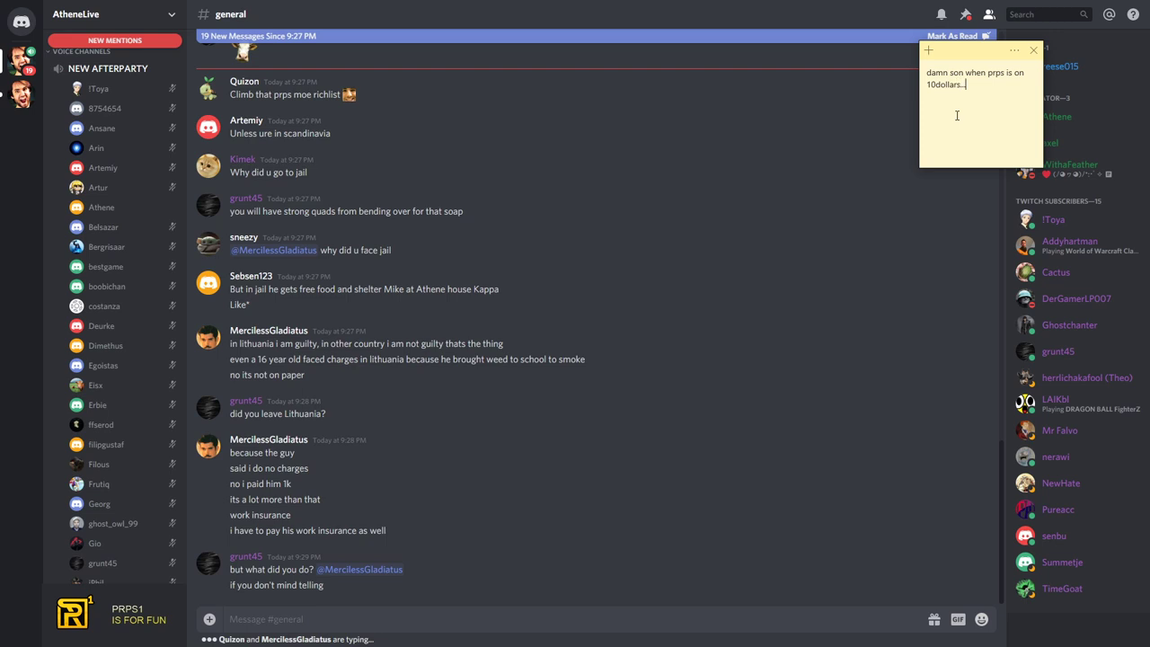
pyautogui.press('BackSpace')
pyautogui.press('BackSpace')
pyautogui.press('BackSpace')
pyautogui.write("i can't eve")
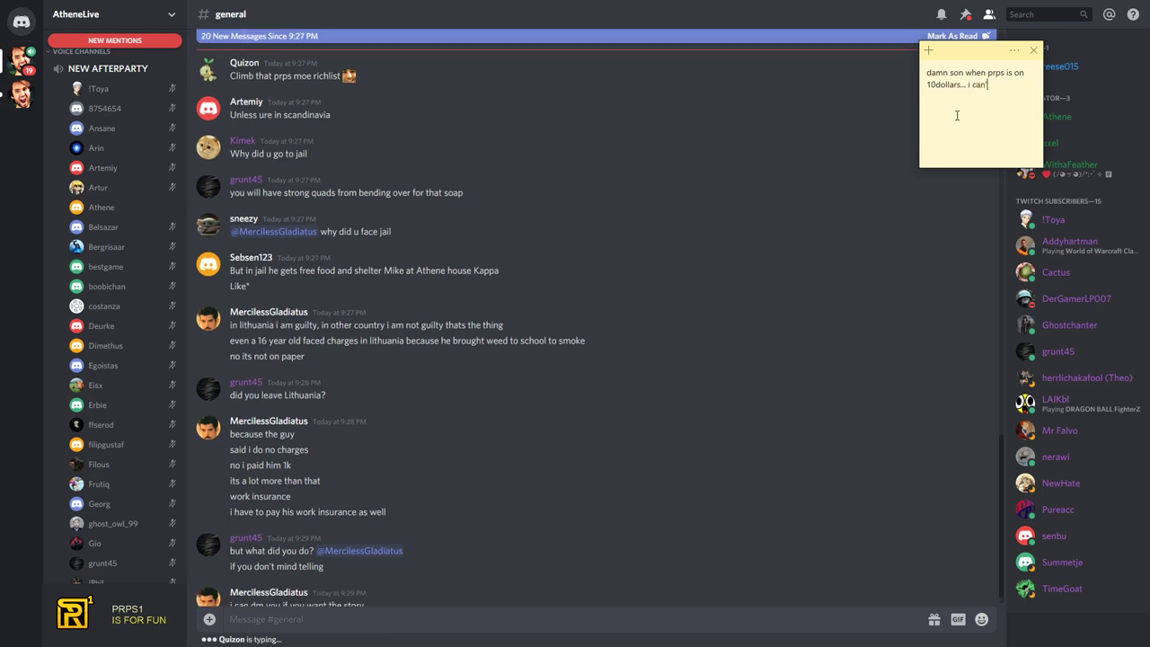
pyautogui.write('n predict ho')
pyautogui.write('w ')
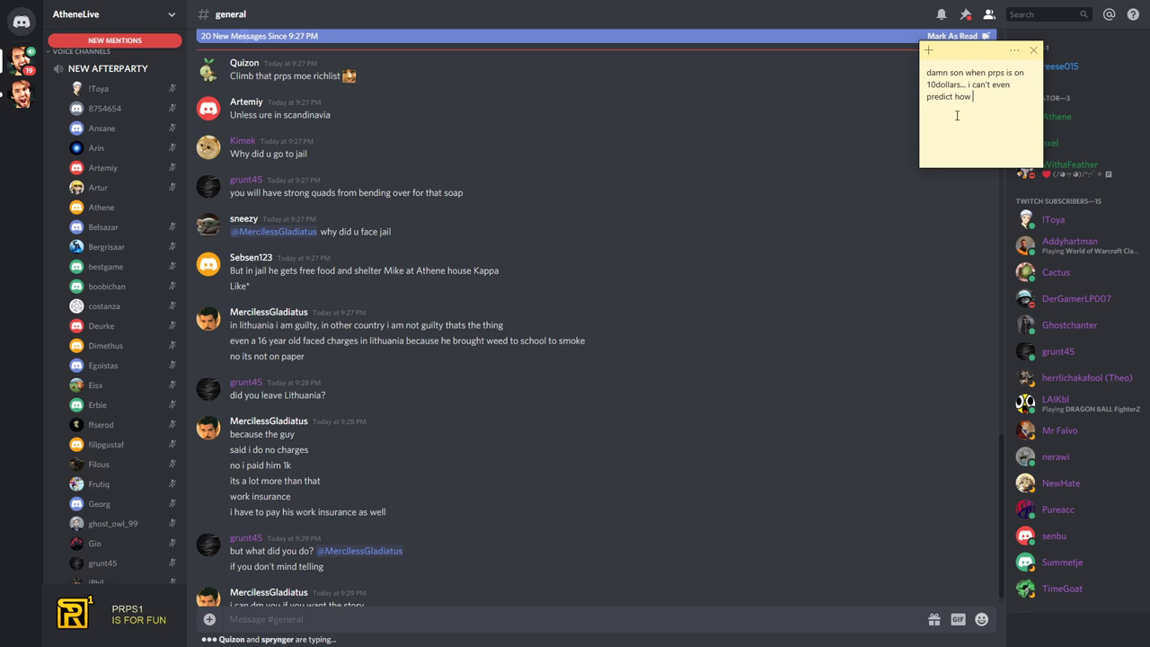
pyautogui.write('high ')
pyautogui.write('eth will be')
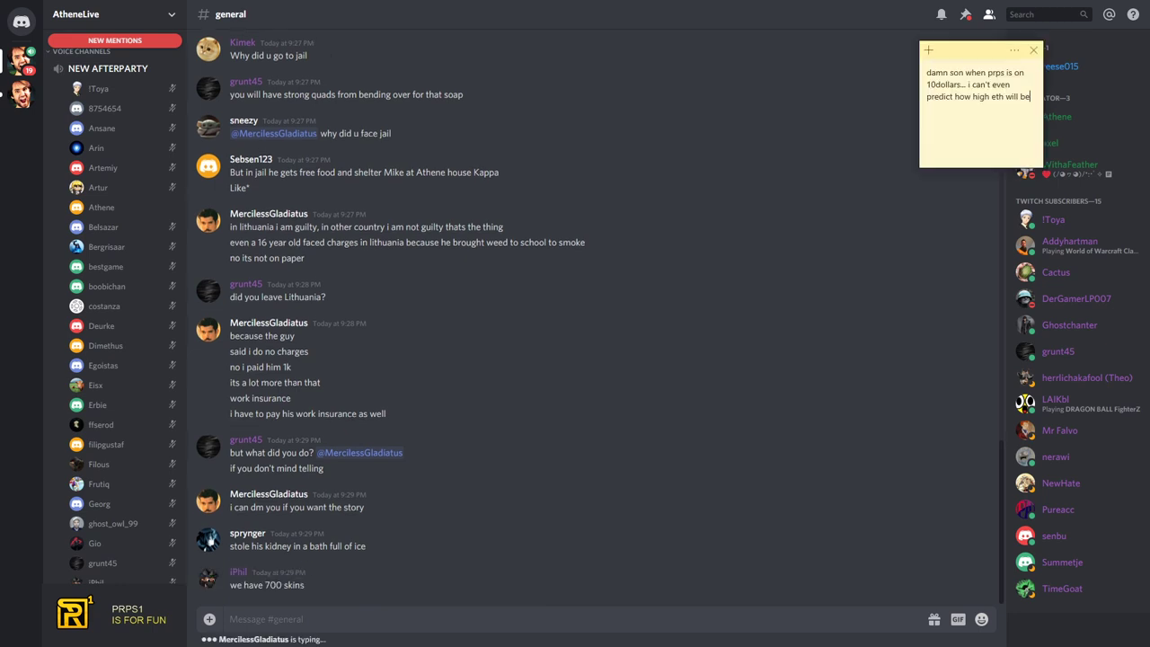
# Step: Overwrite the note with a privacy joke, cut it, and start 'jeees someone ask'
pyautogui.hotkey('ctrl', 'a')
pyautogui.write('ah')
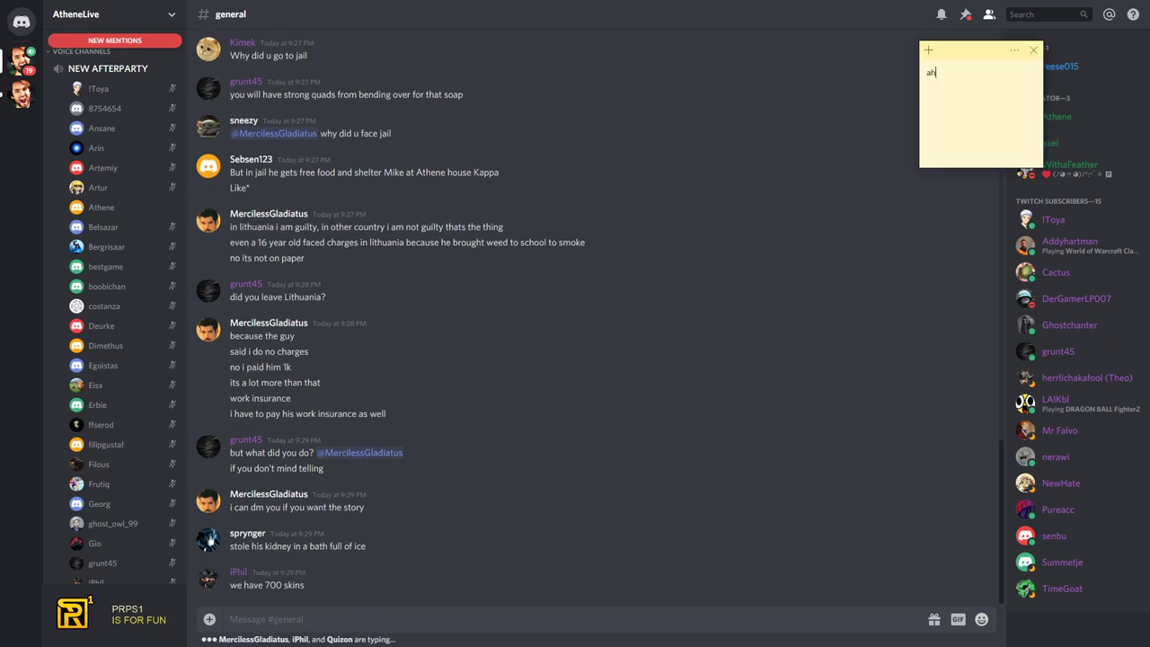
pyautogui.write('ahaaaa athene respects peoples privacy... nice')
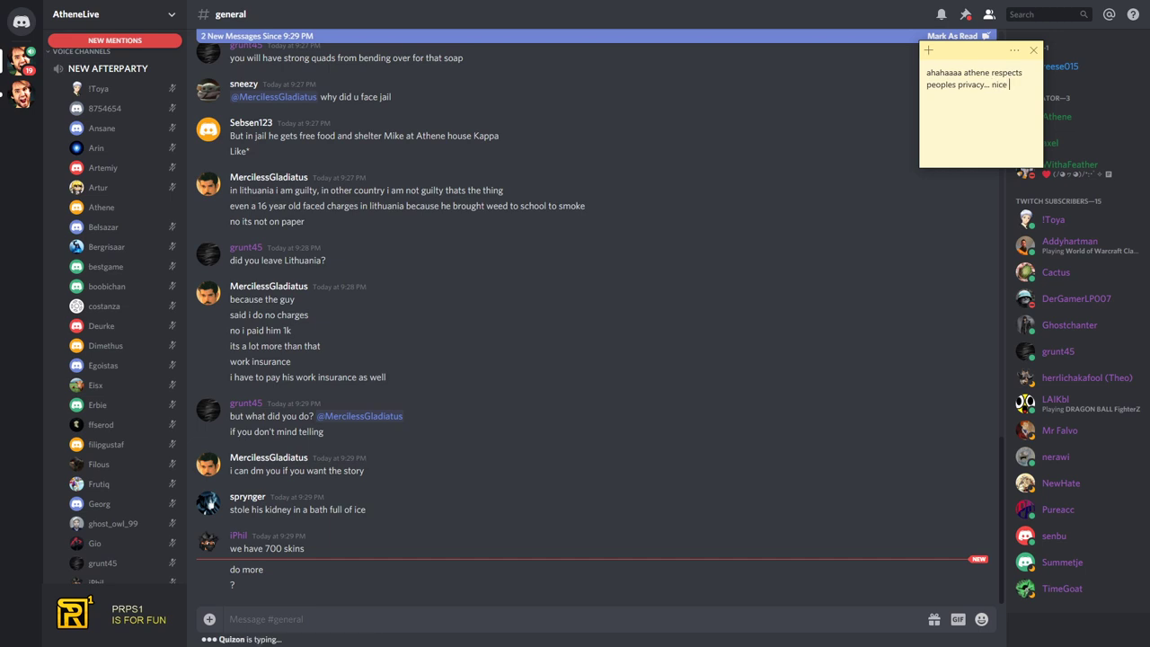
pyautogui.write(' joke')
pyautogui.write(' (we')
pyautogui.write(" can search for afterparty how he sais you can't delete some info even ")
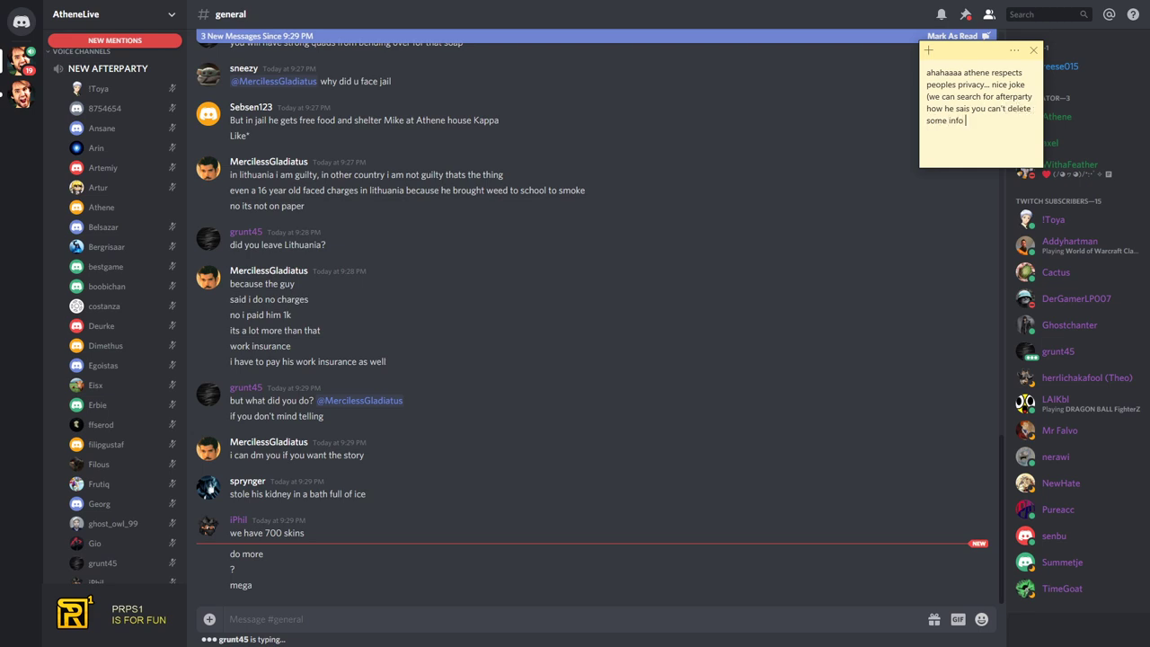
pyautogui.write('under GDP')
pyautogui.write('R')
pyautogui.hotkey('ctrl', 'a')
pyautogui.hotkey('ctrl', 'x')
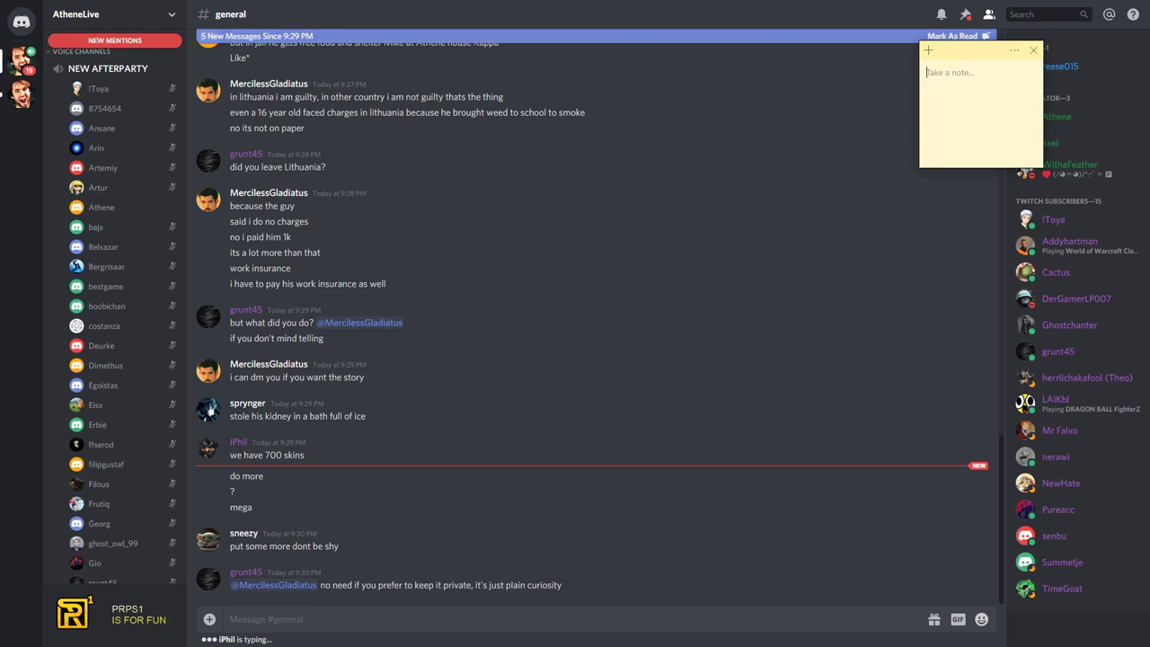
pyautogui.write('jeees someone ask iPh')
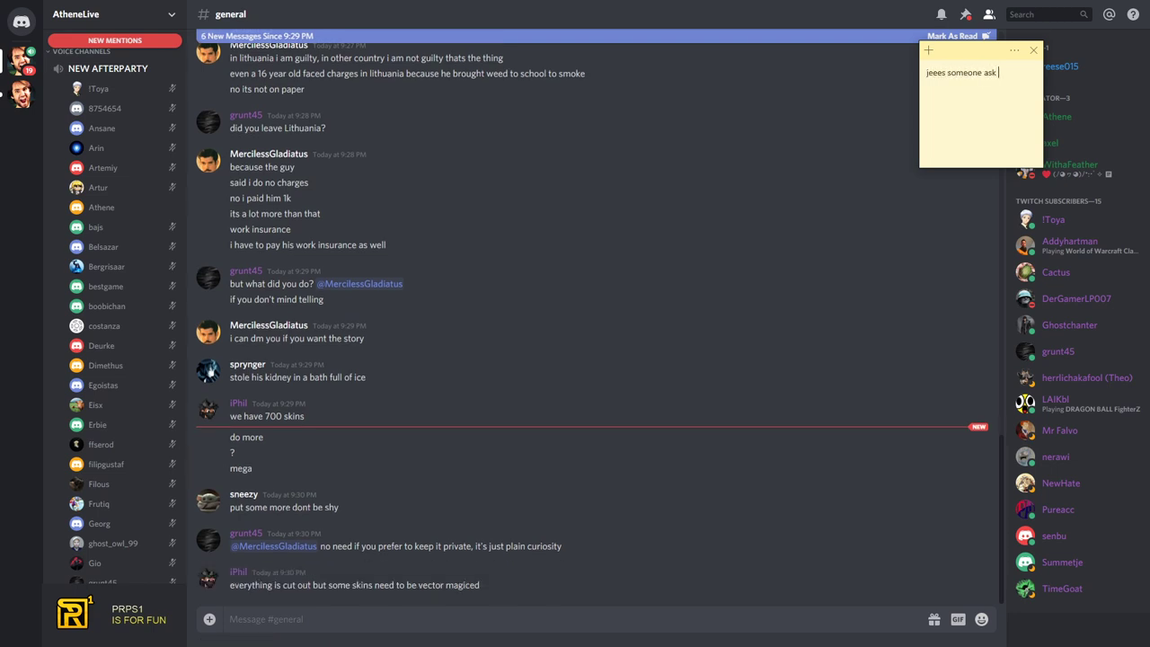
pyautogui.write('il why do they nee')
pyautogui.write('d 700ski')
pyautogui.write('ns...')
# Step: Finish the note asking why they can't make their own skins and whether fans must do everything
pyautogui.press('Return')
pyautogui.press('Return')
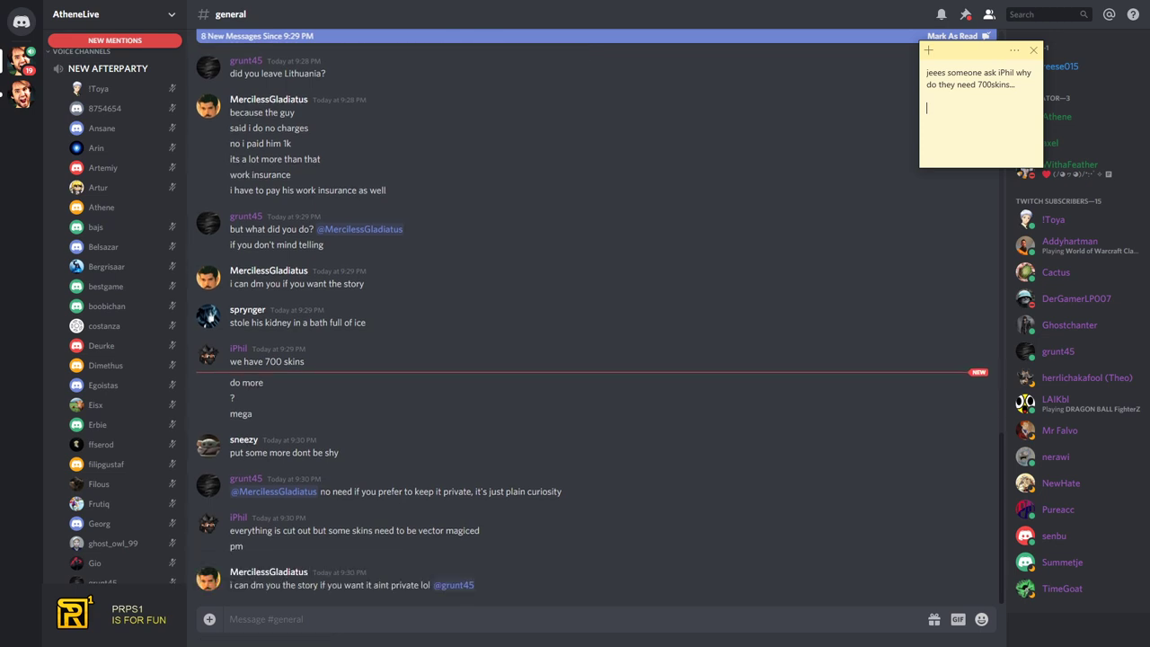
pyautogui.write("can't compound me")
pyautogui.write('mbers kame thei')
pyautogui.write('r own skin')
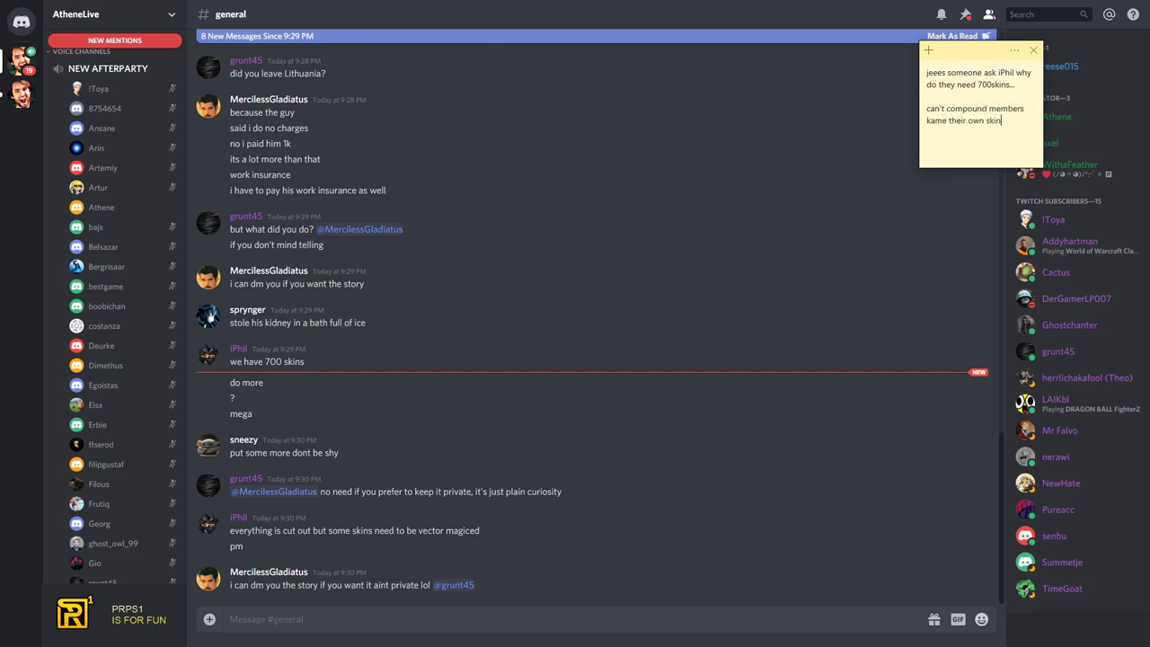
pyautogui.write('s..do ')
pyautogui.write('his fans have to ')
pyautogui.write('do everything?')
pyautogui.press('Return')
pyautogui.press('Return')
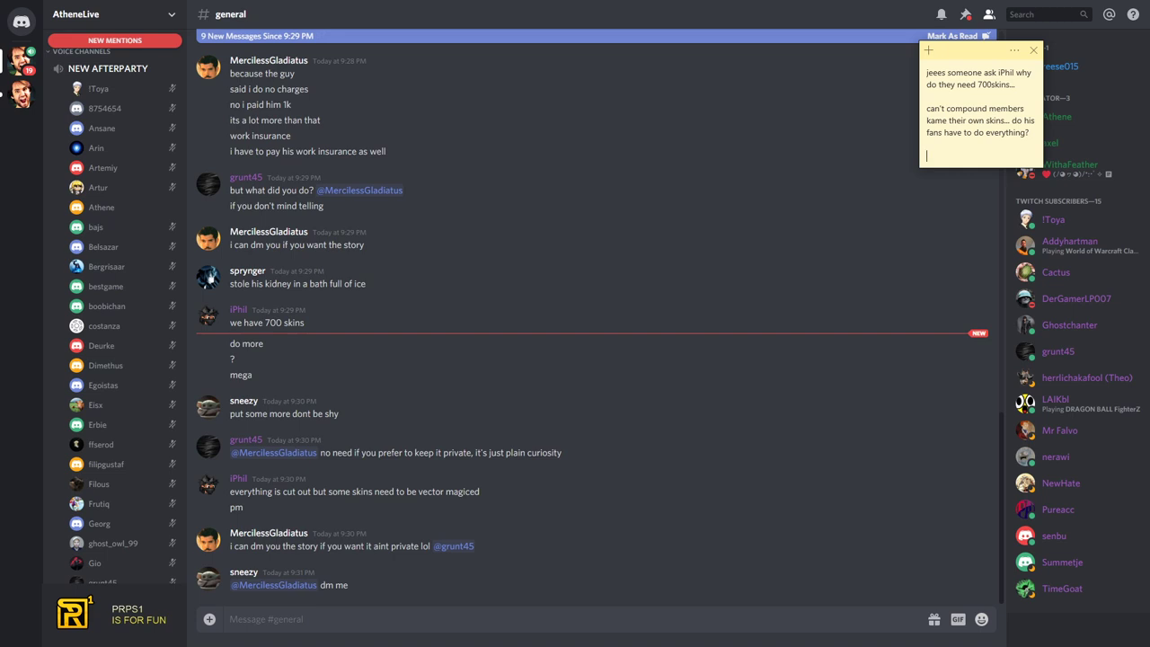
# Step: Wipe all the skins commentary from the sticky note
pyautogui.hotkey('ctrl', 'a')
pyautogui.press('BackSpace')
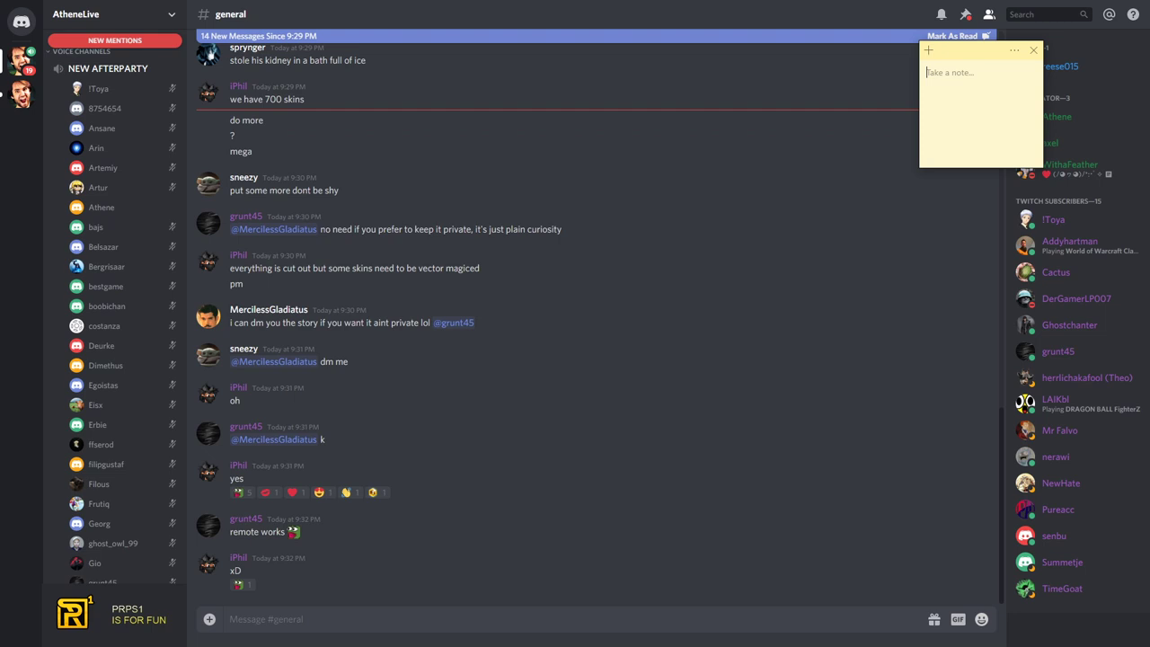
pyautogui.write('yea... wh')
pyautogui.write('o is doing rec')
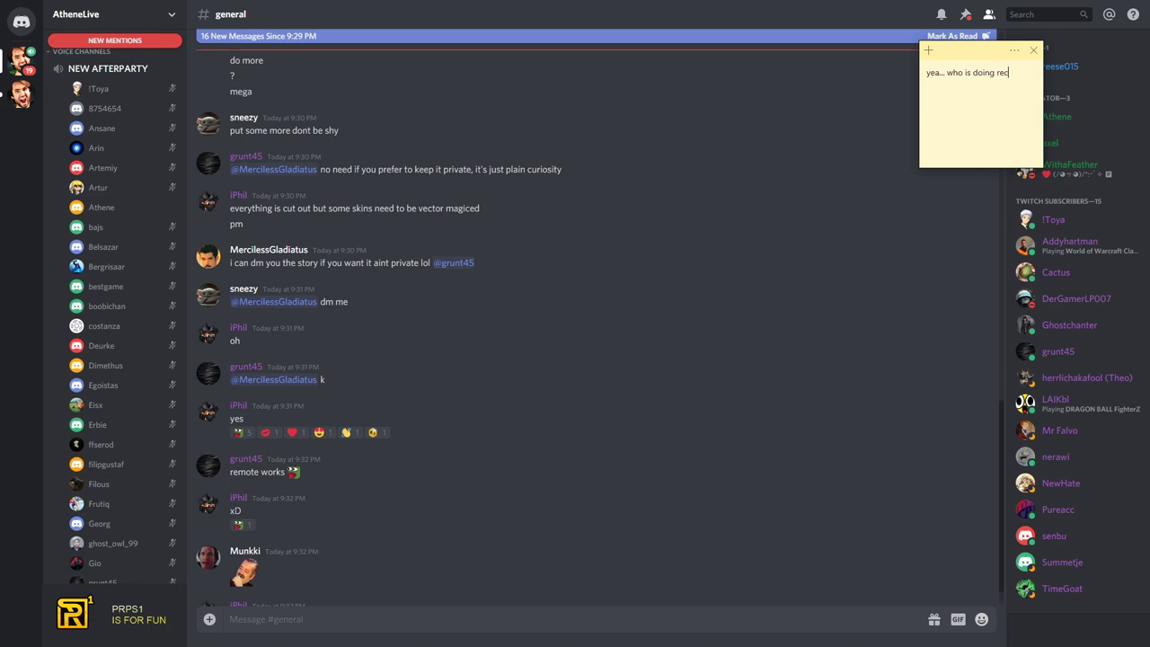
pyautogui.write('ording')
# Step: Write 'yea... who is doing recording who...', 'i will tell you who', 'PRPs1 is for FUN :D' on separate lines
pyautogui.press('Return')
pyautogui.write('who...')
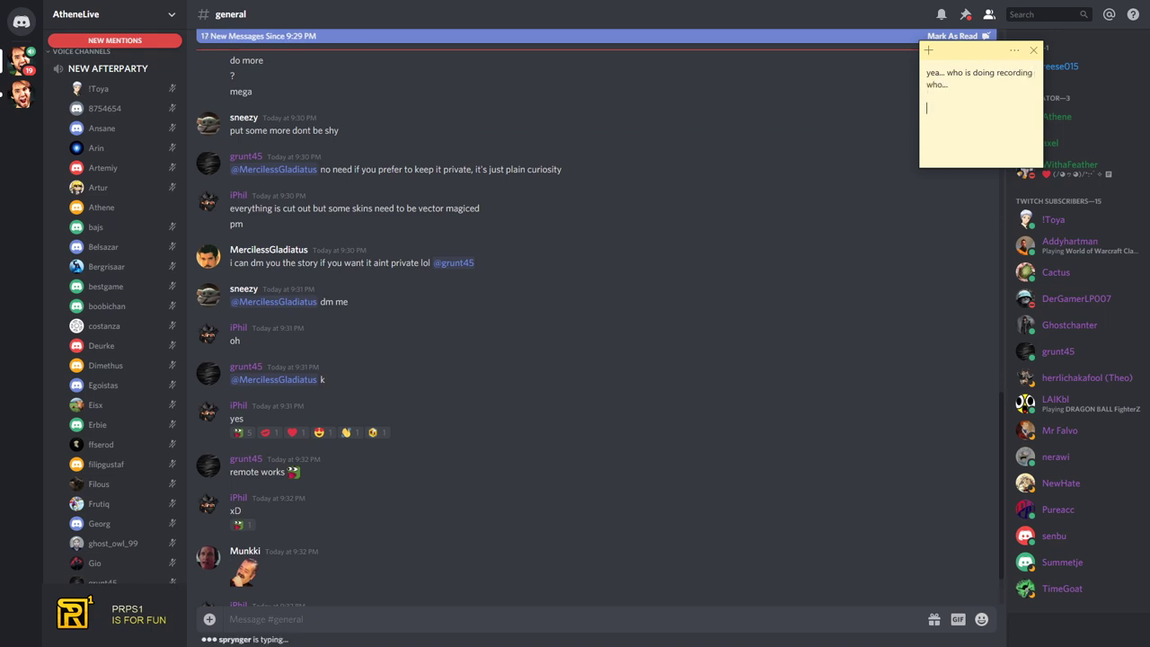
pyautogui.write('i will tell you who')
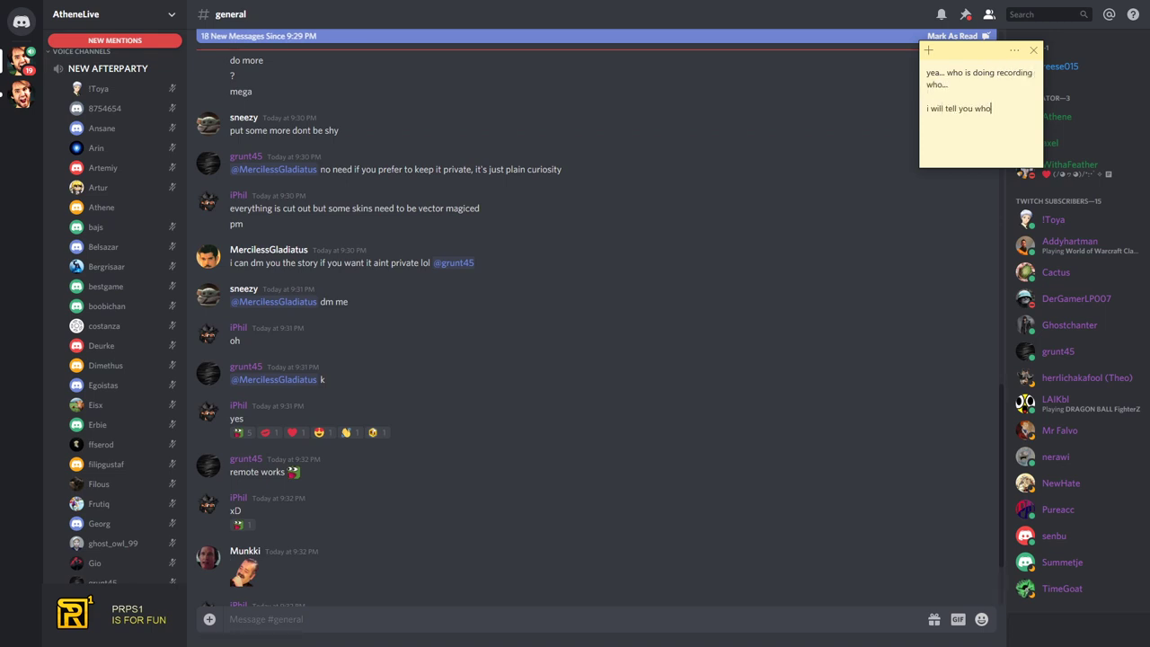
pyautogui.press('Return')
pyautogui.write('PRPS1.FUN')
pyautogui.press('BackSpace')
pyautogui.write('is fo')
pyautogui.write('r ')
pyautogui.write(':D hehehee')
# Step: Add a reaction to iPhil's yashik notepad picture message
pyautogui.press('BackSpace')
pyautogui.press('Return')
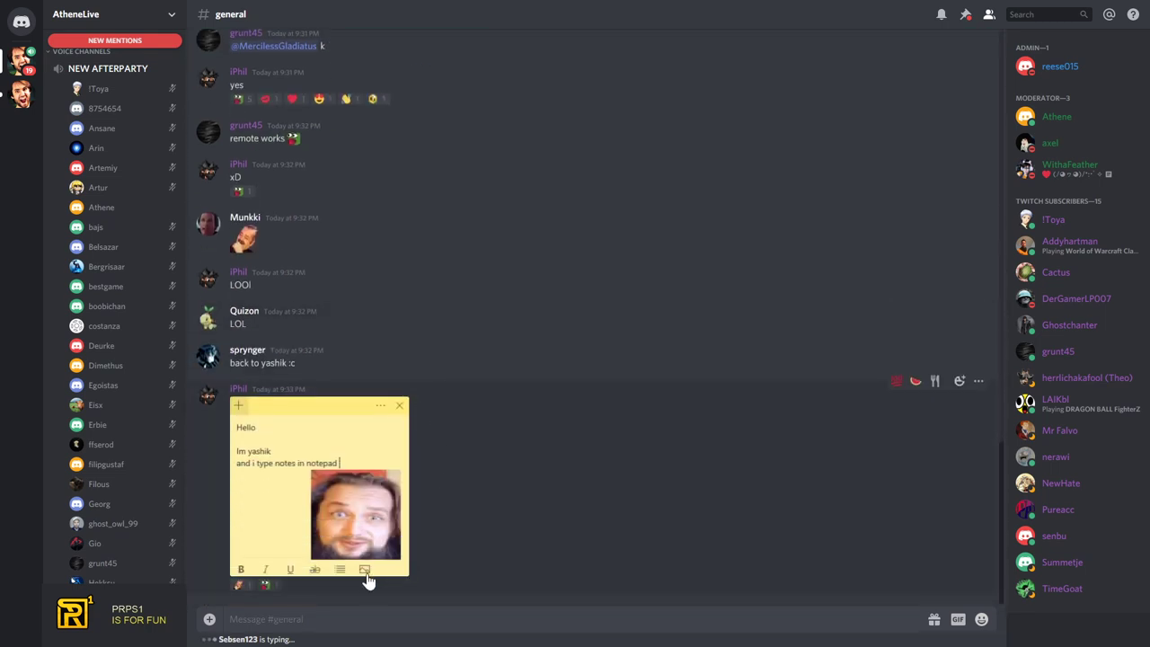
pyautogui.click(238, 585)
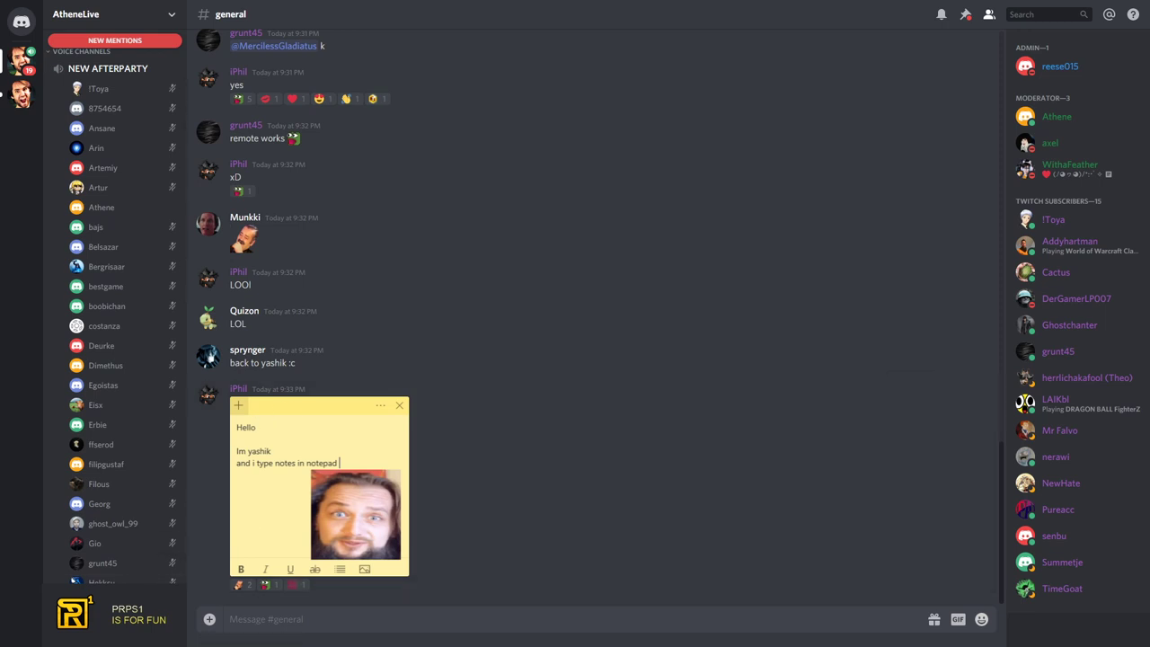
# Step: Replace the sticky note text with '>>> omg lol that picture, hehehe so funny'
pyautogui.hotkey('alt', 'Tab')
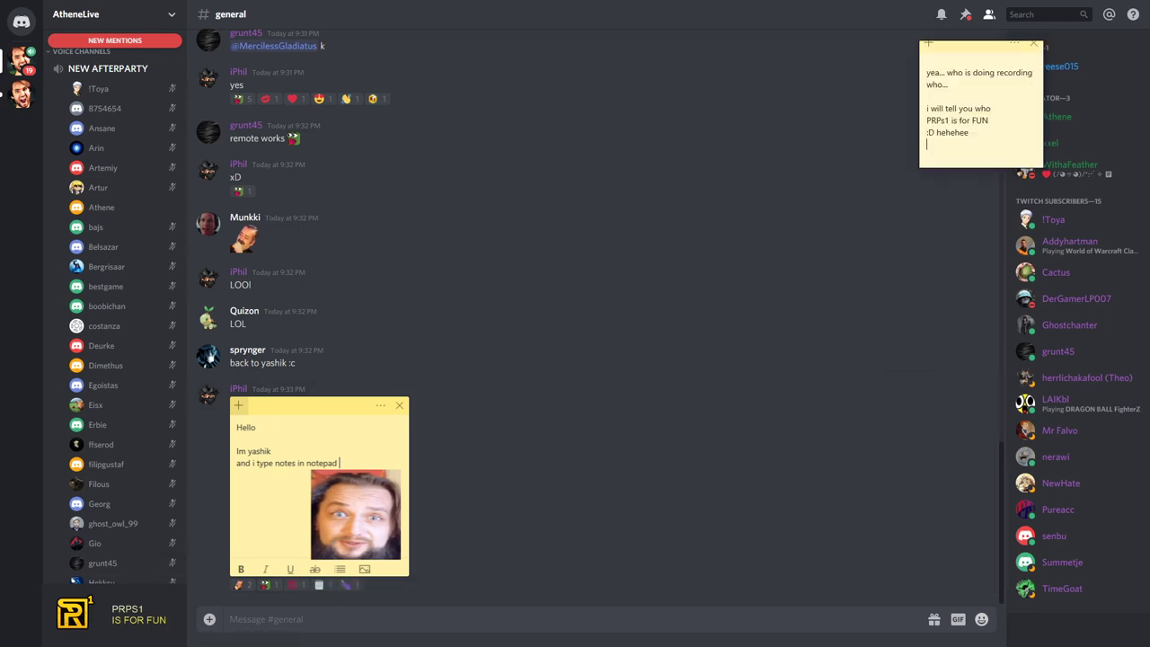
pyautogui.hotkey('ctrl', 'a')
pyautogui.write('omg lol that picture, hehehe so funny')
pyautogui.press('Home')
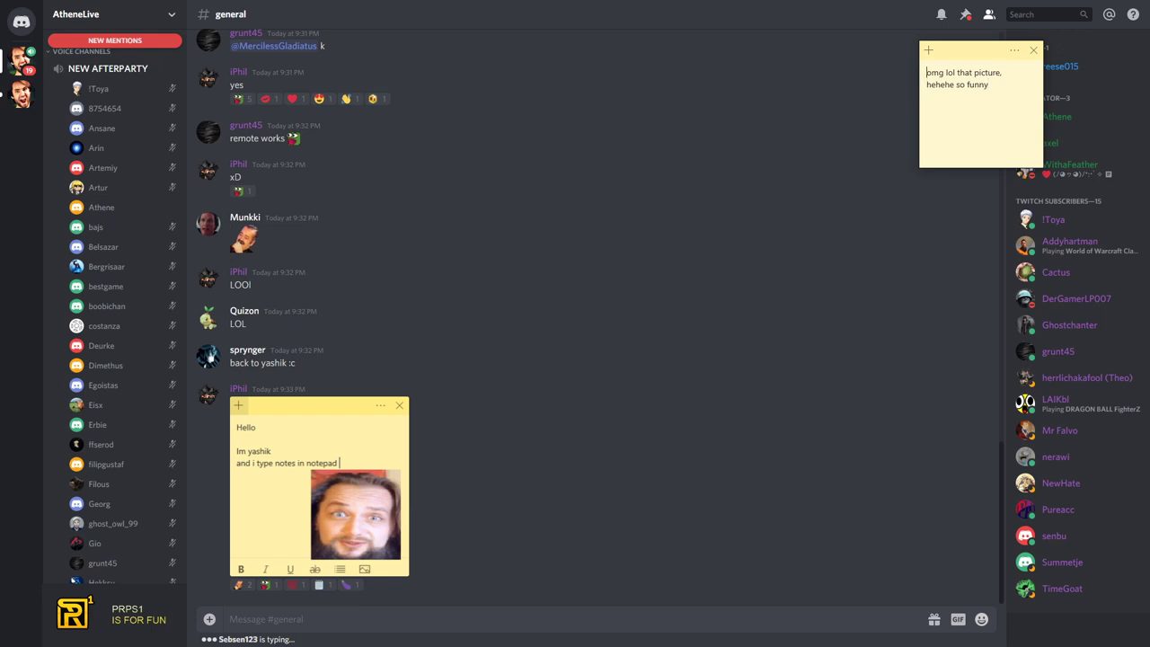
pyautogui.write('>>>')
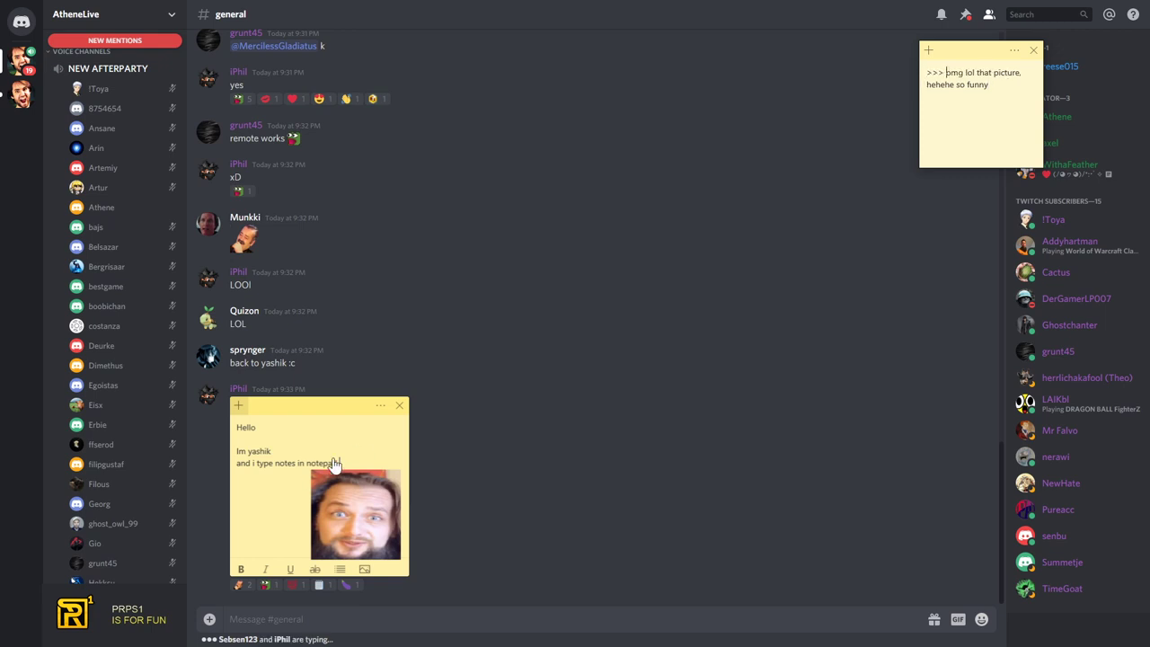
# Step: Move the note over the chat and begin the 'I totaly look there like' lines
pyautogui.moveTo(979, 51)
pyautogui.mouseDown()
pyautogui.moveTo(528, 351)
pyautogui.moveTo(485, 339)
pyautogui.mouseUp()
pyautogui.click(517, 418)
pyautogui.press('Return')
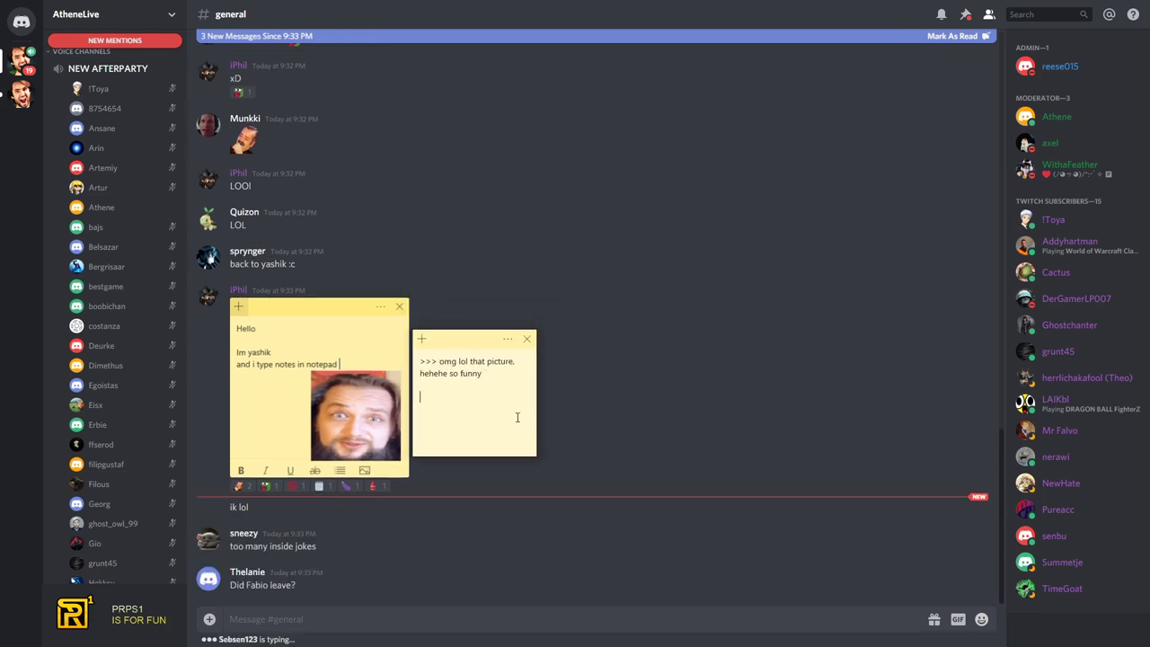
pyautogui.write('Itotaly look there li')
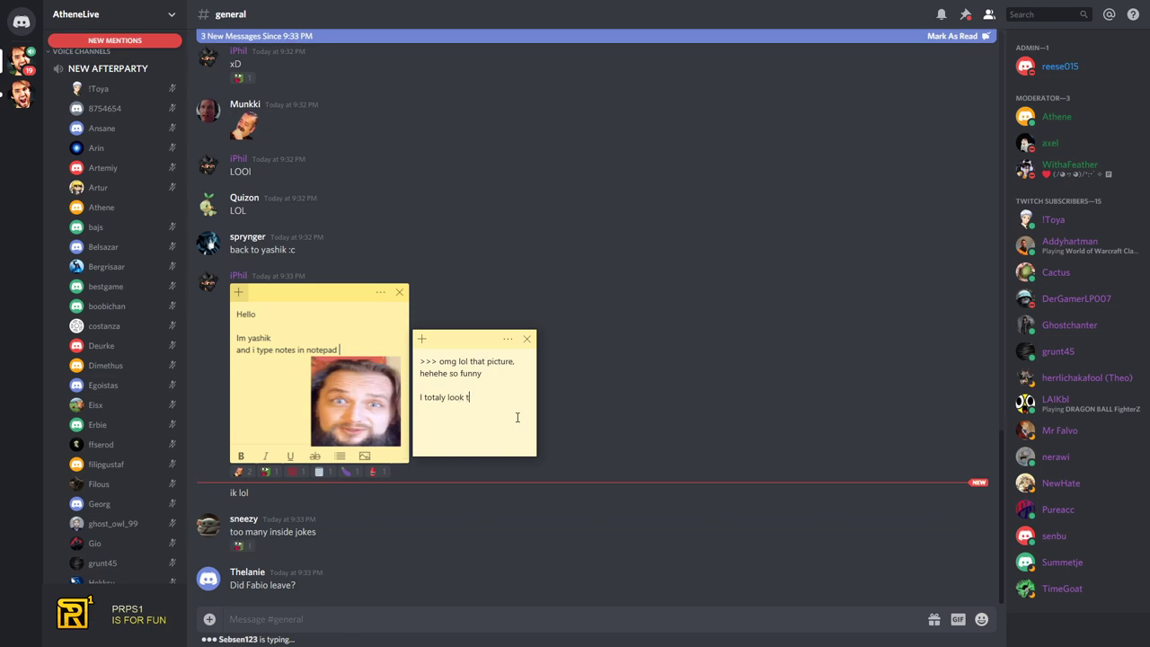
pyautogui.write('ke')
pyautogui.press('Return')
pyautogui.write('wtf am i doing')
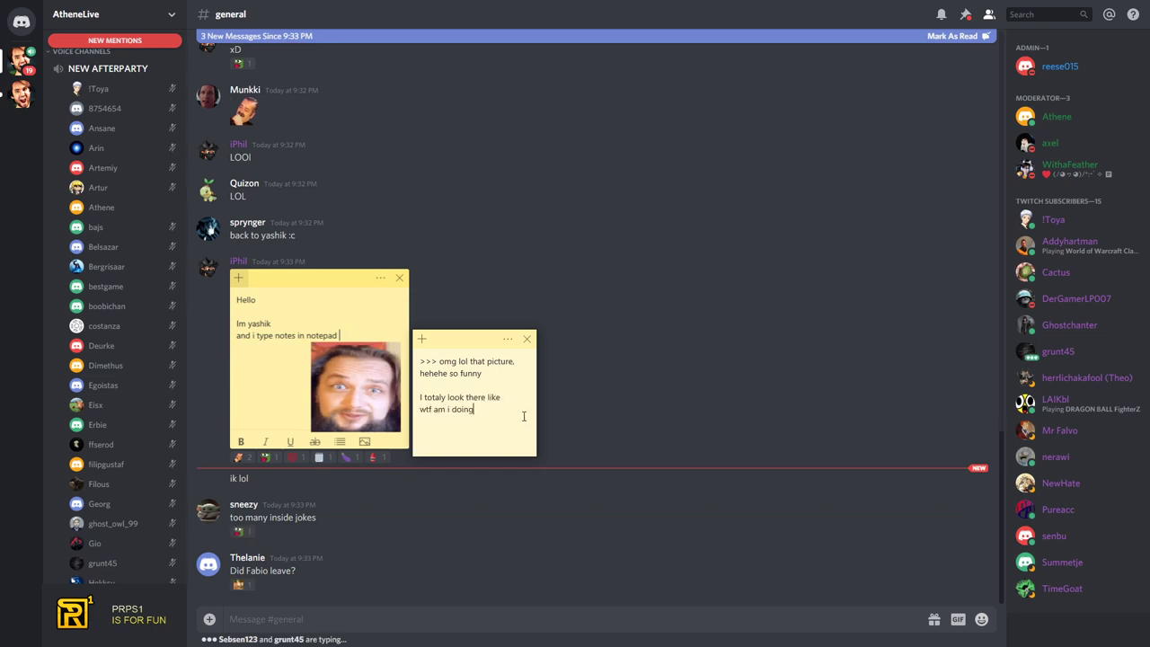
# Step: Finish 'wtf am i doing recording all this delusions' and return the note top-right
pyautogui.moveTo(493, 346); pyautogui.dragTo(496, 288)
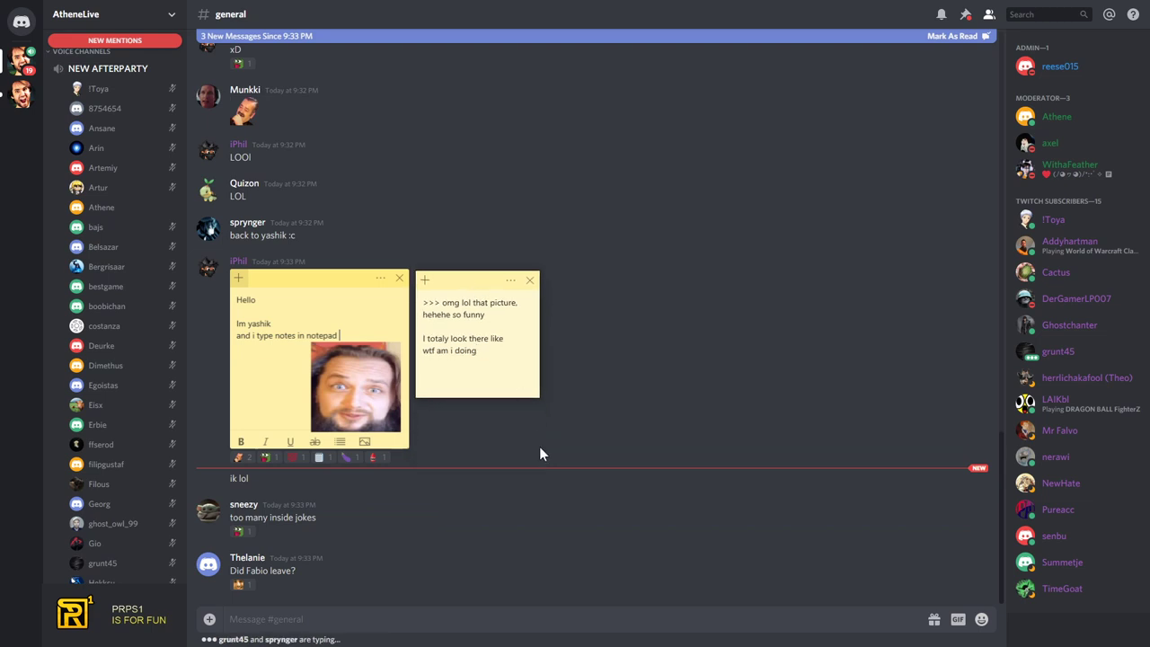
pyautogui.write(' w')
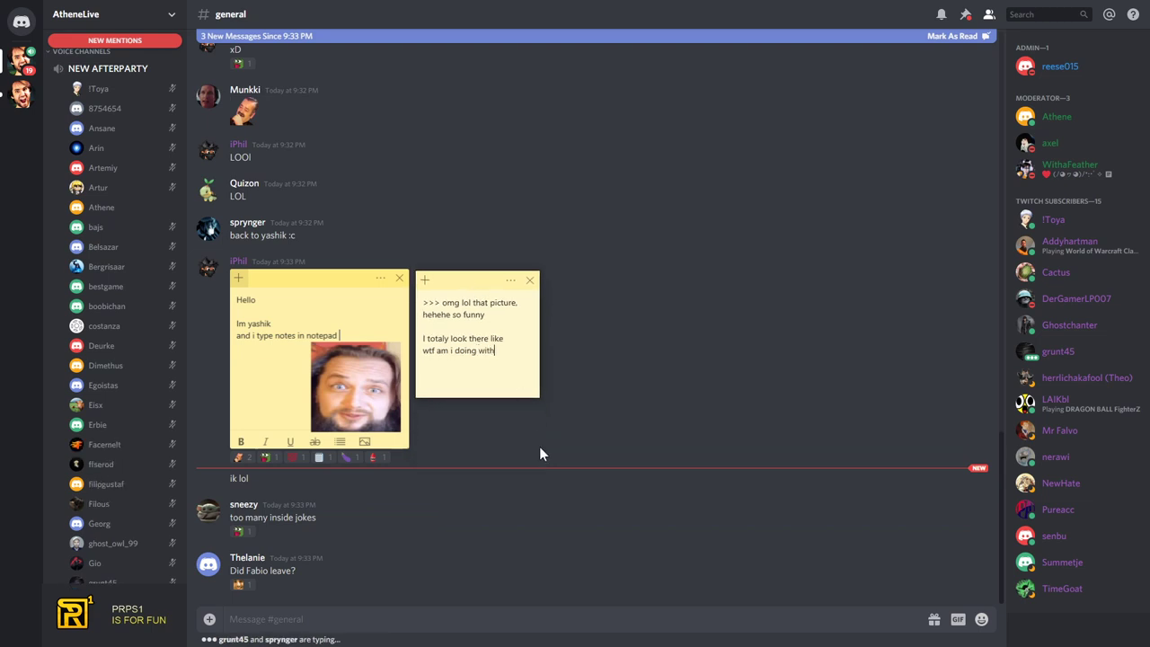
pyautogui.press('BackSpace')
pyautogui.write('recording')
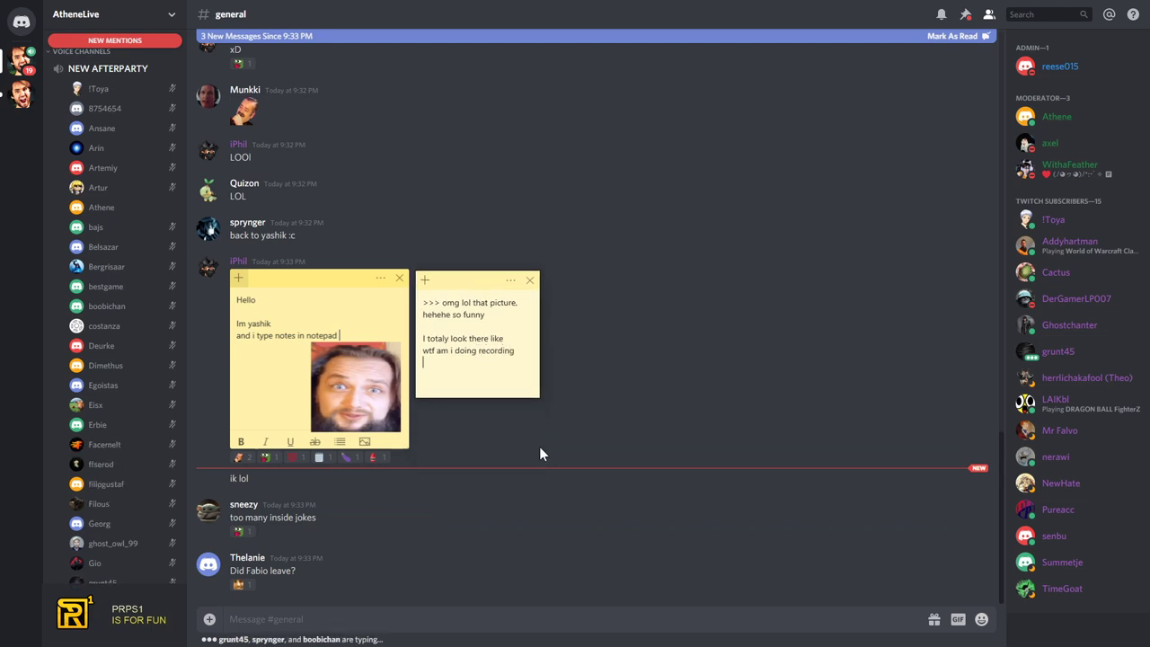
pyautogui.press('Return')
pyautogui.write('all this ')
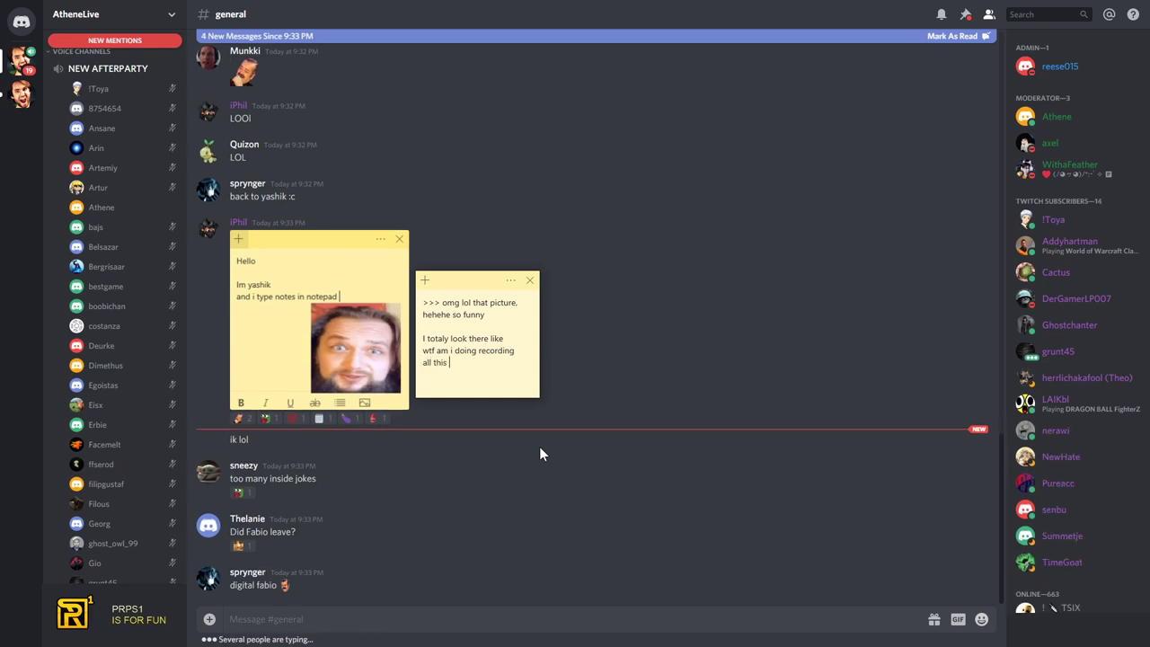
pyautogui.write('di')
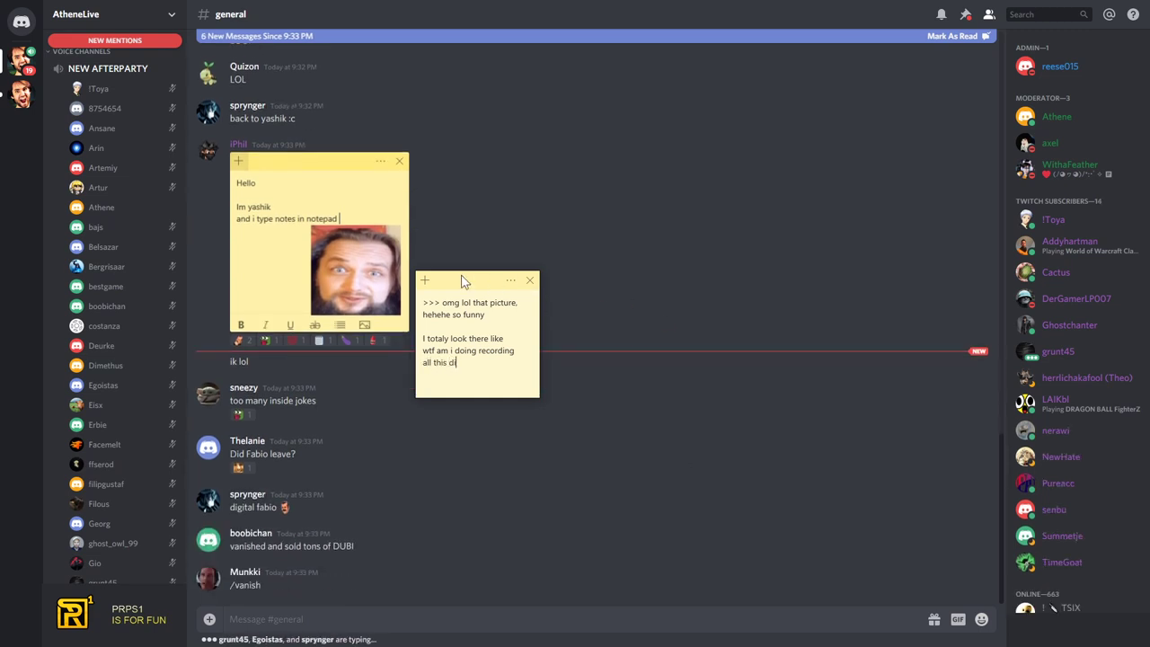
pyautogui.moveTo(474, 280); pyautogui.dragTo(460, 171)
pyautogui.press('BackSpace')
pyautogui.press('BackSpace')
pyautogui.write('d')
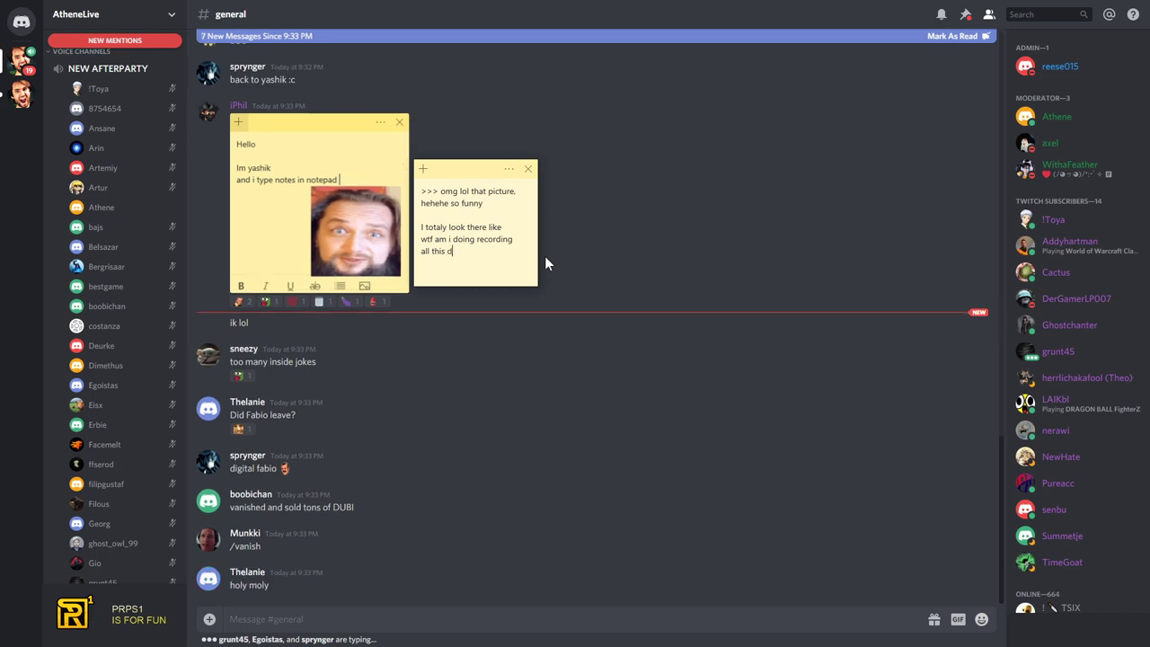
pyautogui.write('elusions')
pyautogui.moveTo(472, 168)
pyautogui.mouseDown()
pyautogui.moveTo(587, 150)
pyautogui.moveTo(977, 34)
pyautogui.mouseUp()
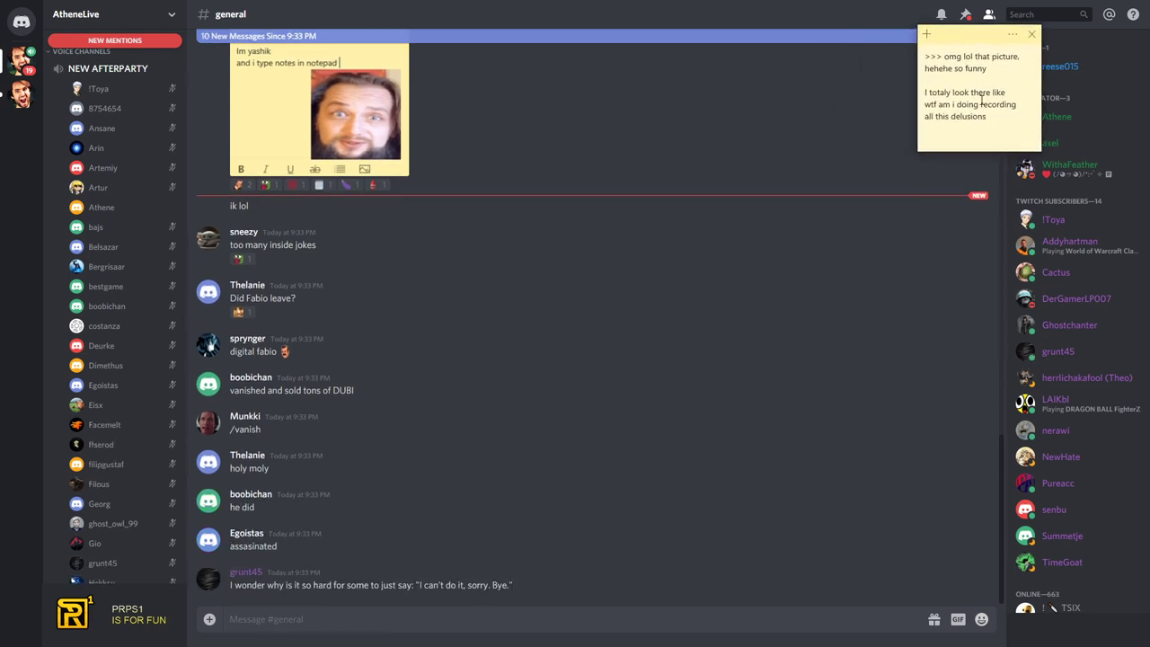
# Step: Note that Fabio didn't sell tons of DUBI and still holds most, then erase it
pyautogui.hotkey('ctrl', 'a')
pyautogui.press('Delete')
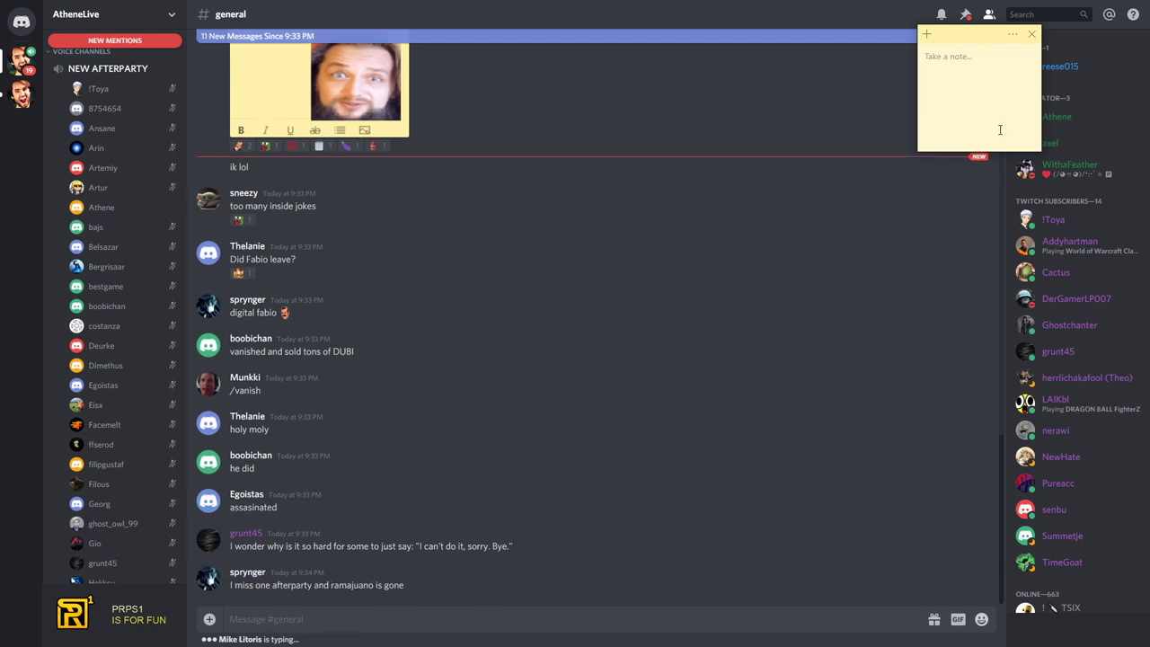
pyautogui.write('no fabio')
pyautogui.write('based on my last')
pyautogui.write(" record didn't")
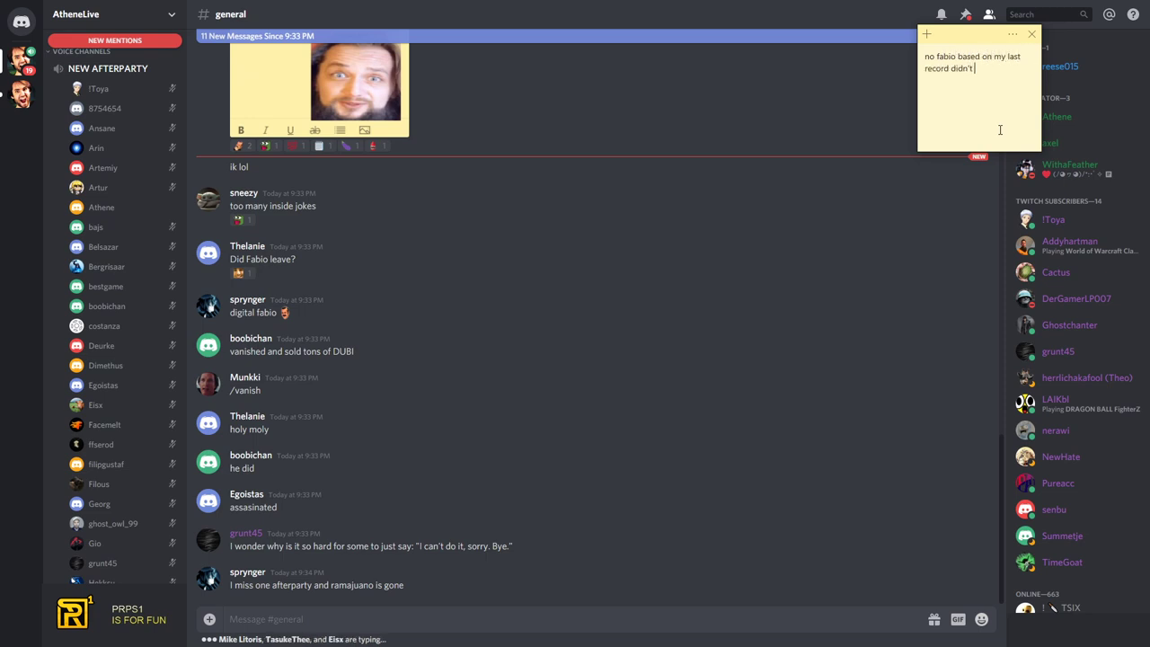
pyautogui.write(' sold shit tons ')
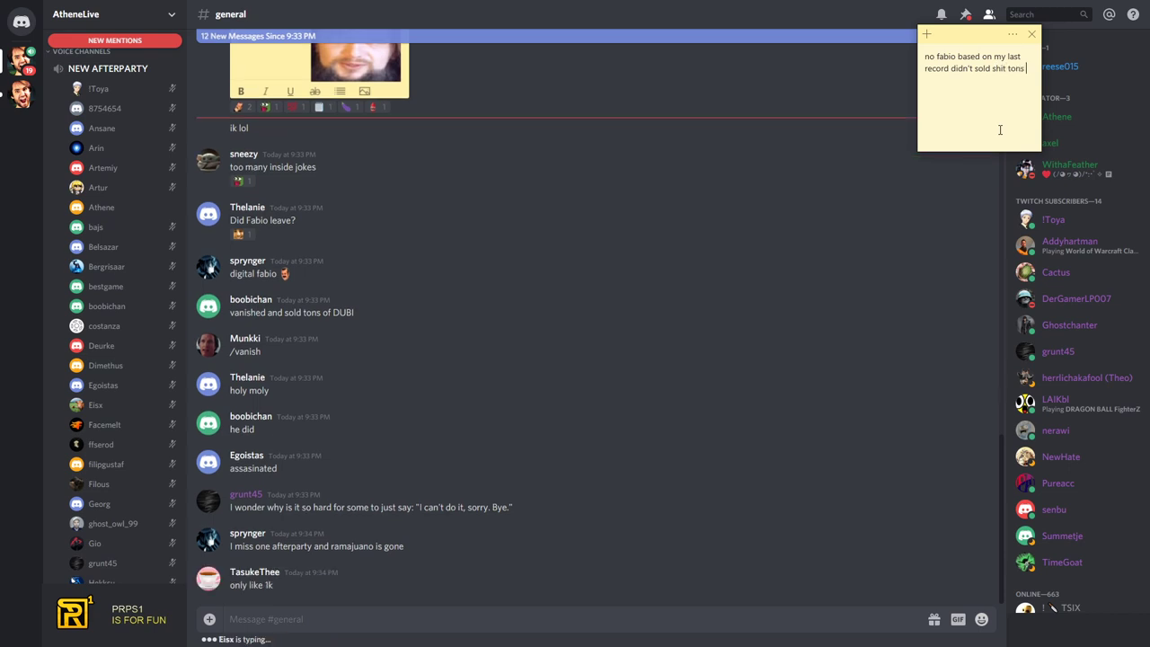
pyautogui.write('of his dubi, sti')
pyautogui.write('ll have most of ')
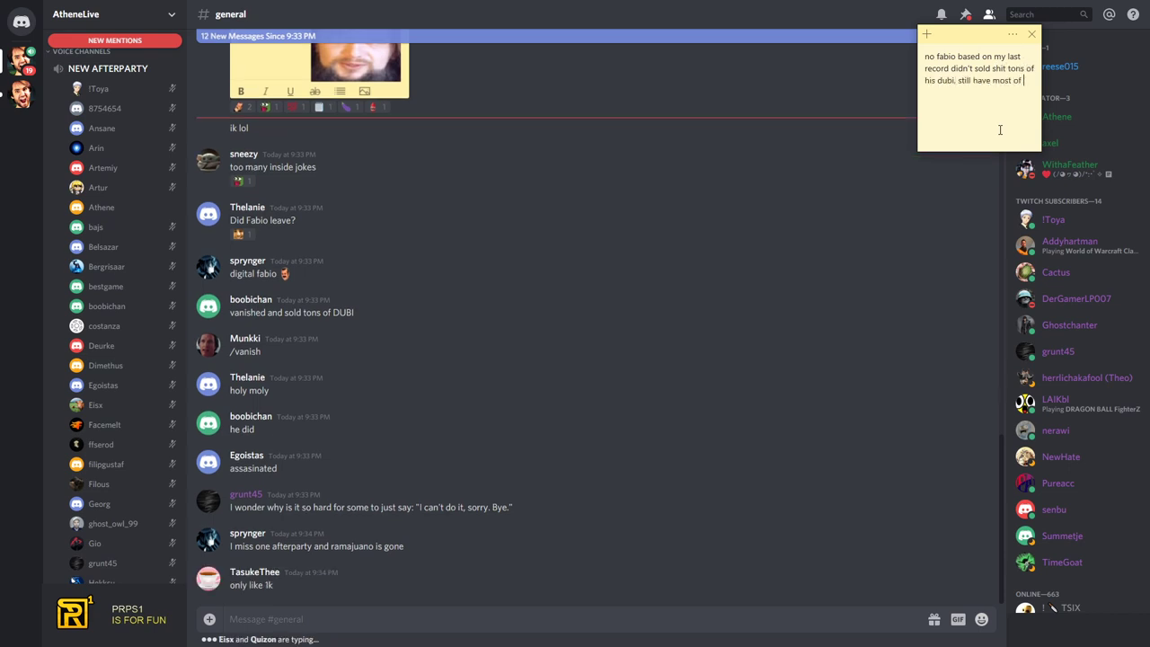
pyautogui.write('it (2')
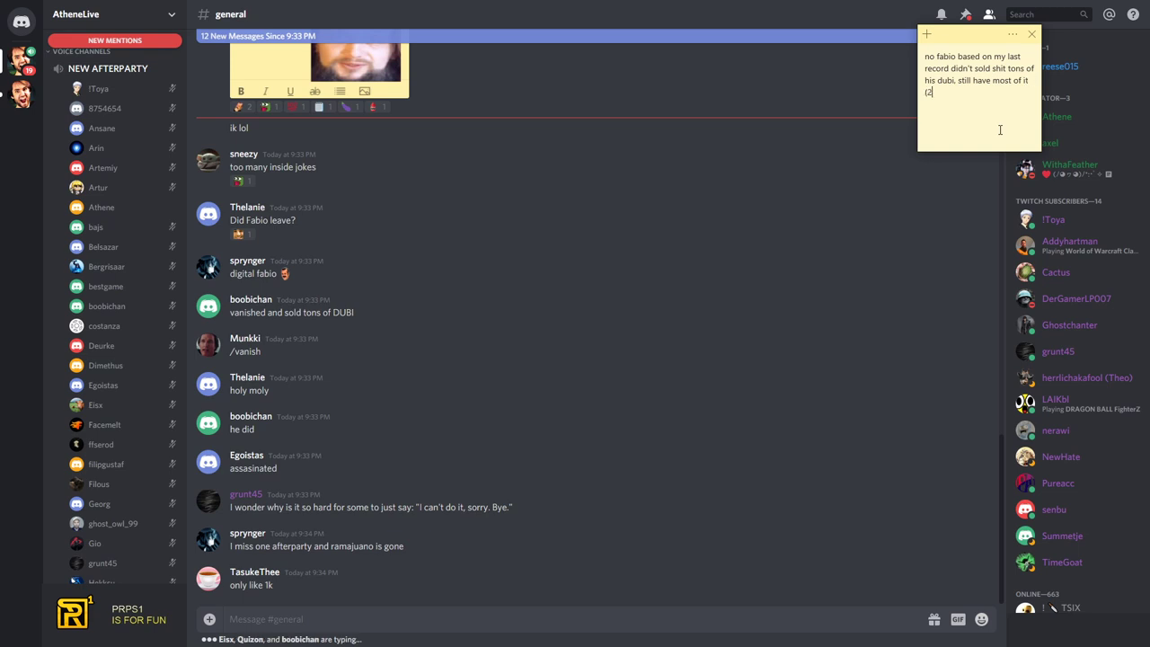
pyautogui.write('weeks ago i')
pyautogui.write("'ve checked)")
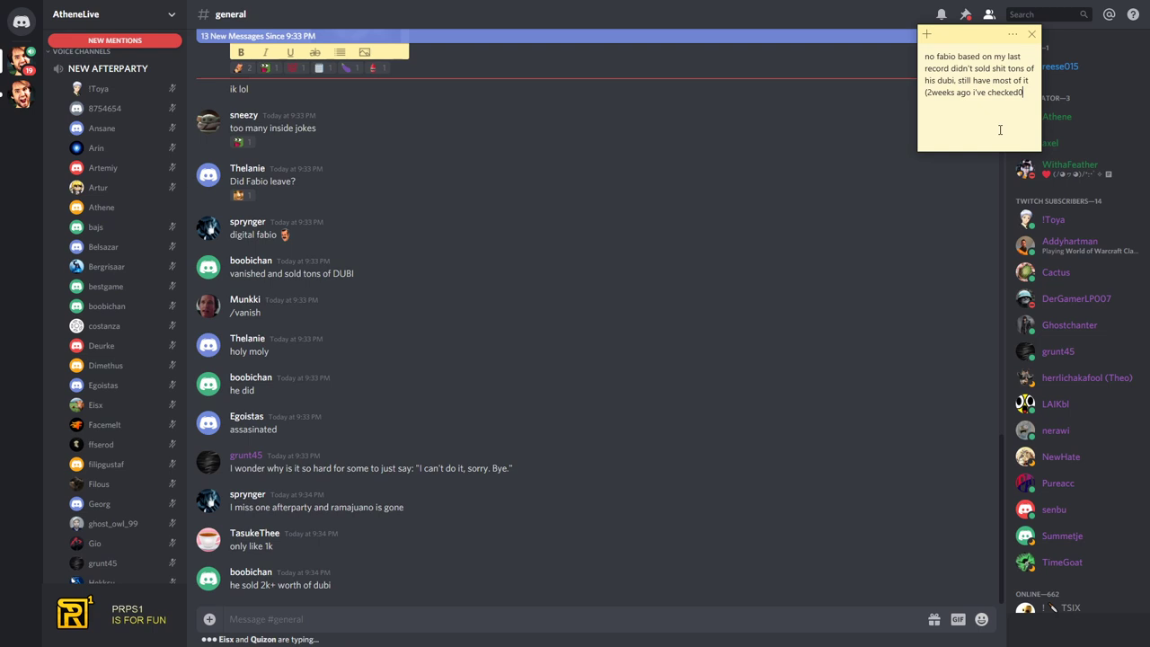
pyautogui.press('BackSpace')
pyautogui.write(')')
pyautogui.press('Return')
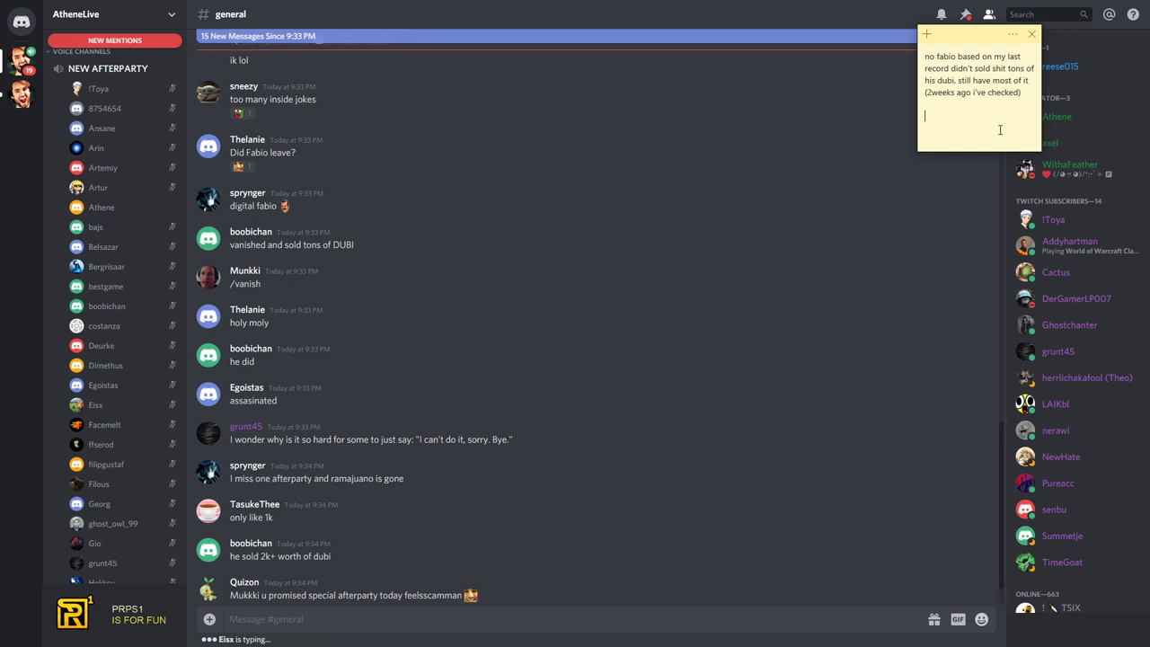
pyautogui.hotkey('ctrl', 'a')
pyautogui.press('Delete')
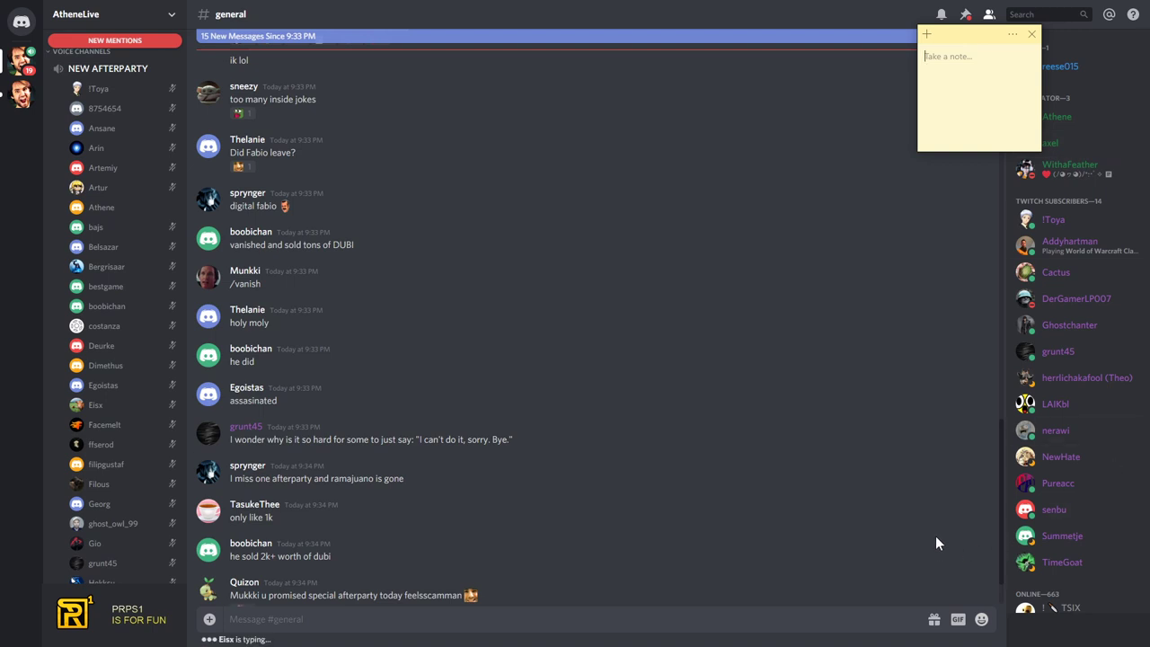
pyautogui.tripleClick(935, 535)
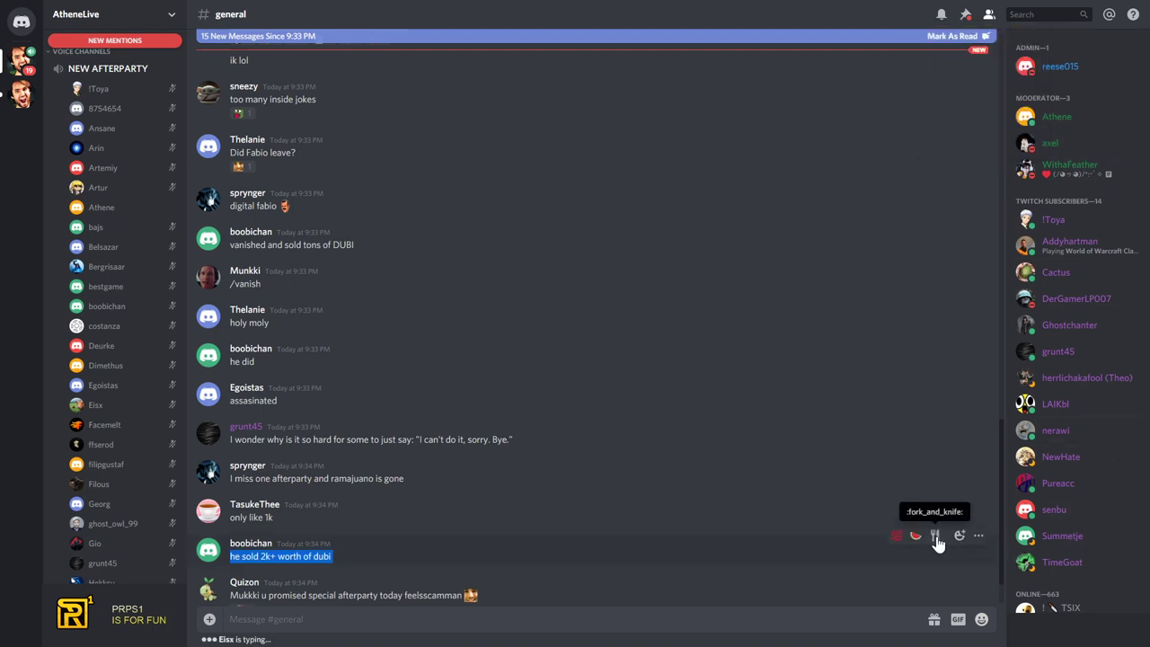
pyautogui.click(818, 559)
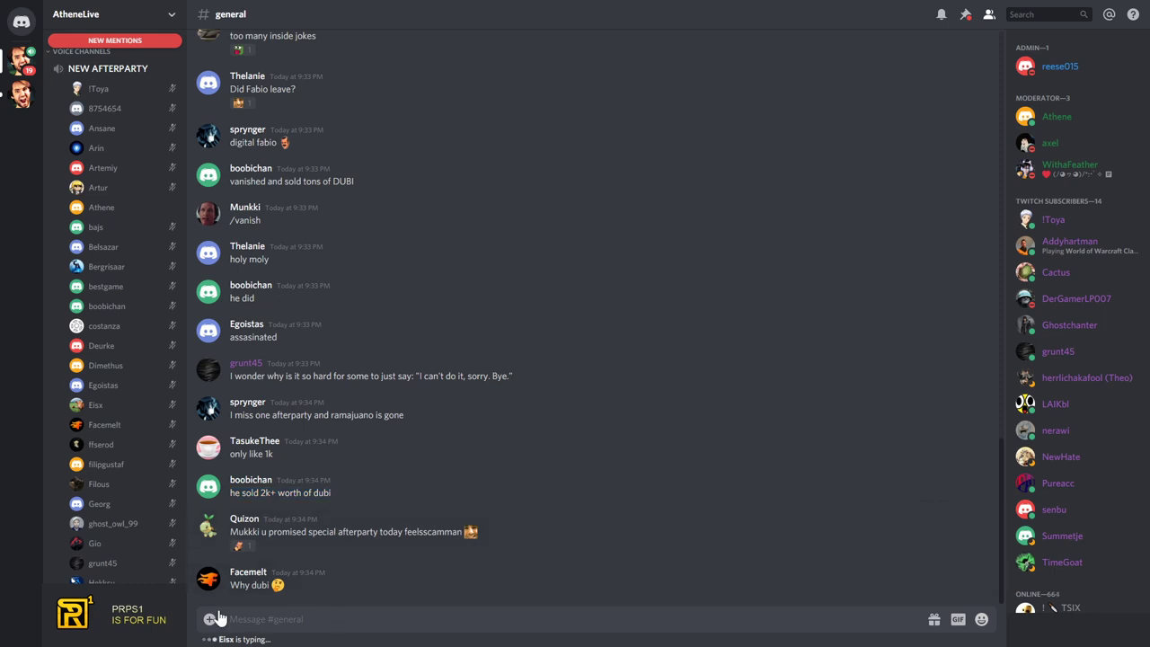
pyautogui.hotkey('alt', 'Tab')
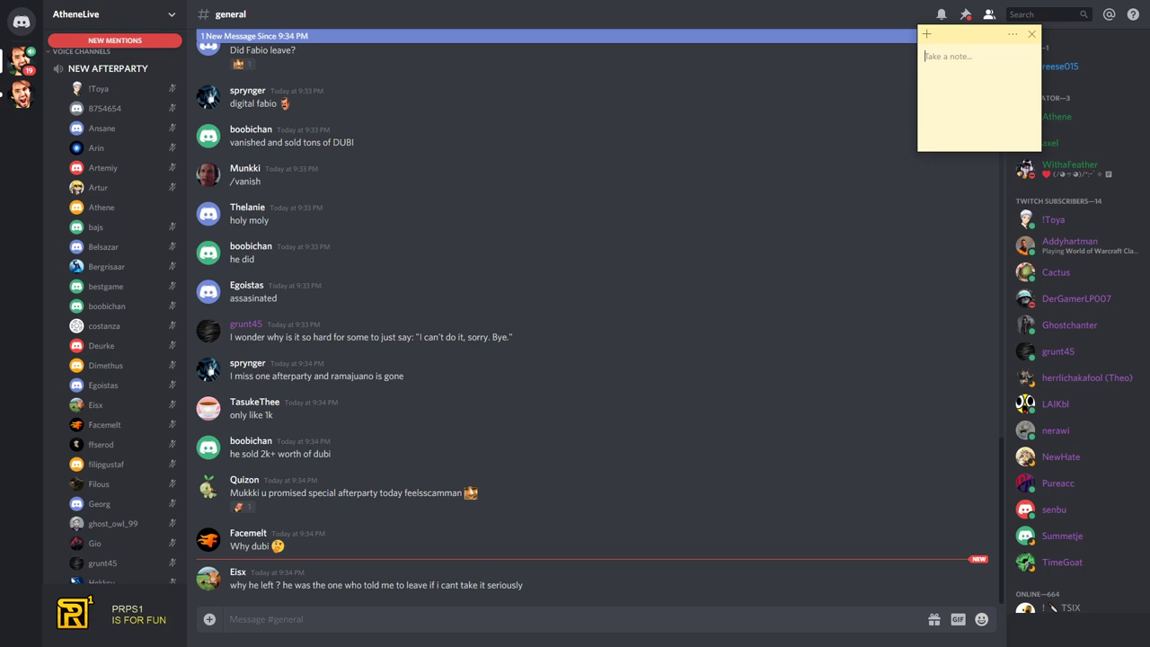
pyautogui.write('FABIO if')
pyautogui.write(' you are watching, ')
pyautogui.write('be aware they')
pyautogui.write(' are')
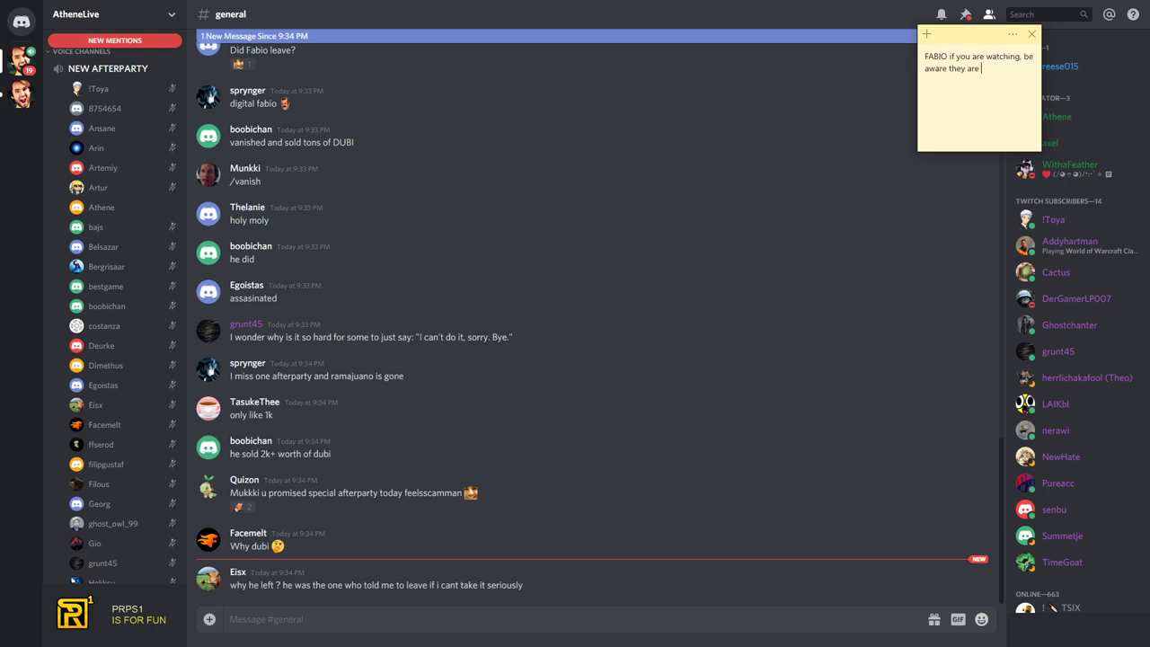
pyautogui.write(' watching ')
pyautogui.write('you if y')
pyautogui.write('ou are selling')
# Step: Warn Fabio in the note that they're watching if he sells, then erase it
pyautogui.press('Return')
pyautogui.press('Return')
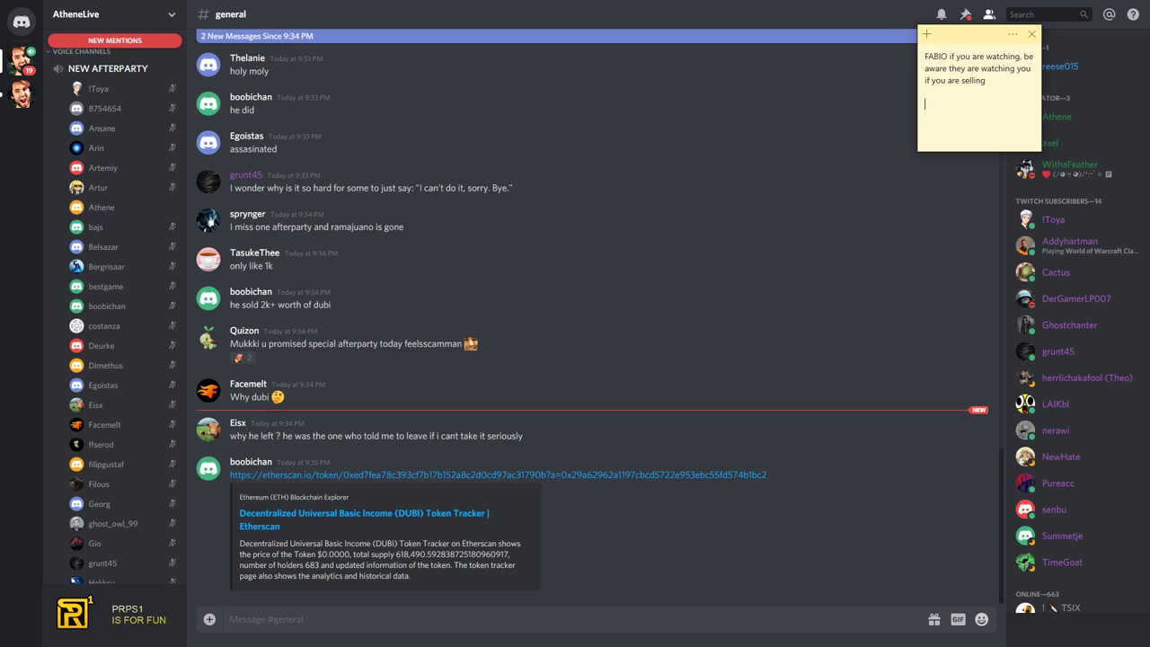
pyautogui.hotkey('ctrl', 'a')
pyautogui.press('BackSpace')
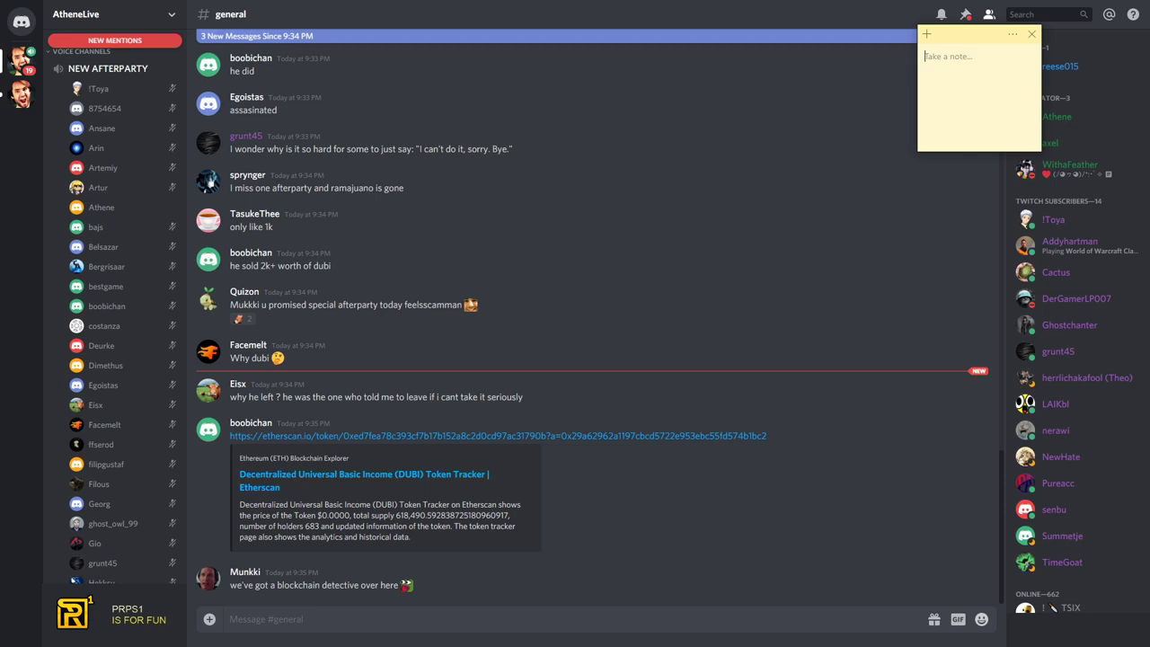
pyautogui.write("I can't check it meanwhile recording i could expose sensitive information sorry")
# Step: Note the sensitive-info apology and off-screen detective work remark, then erase it
pyautogui.press('Return')
pyautogui.press('Return')
pyautogui.write('detective work will be done o')
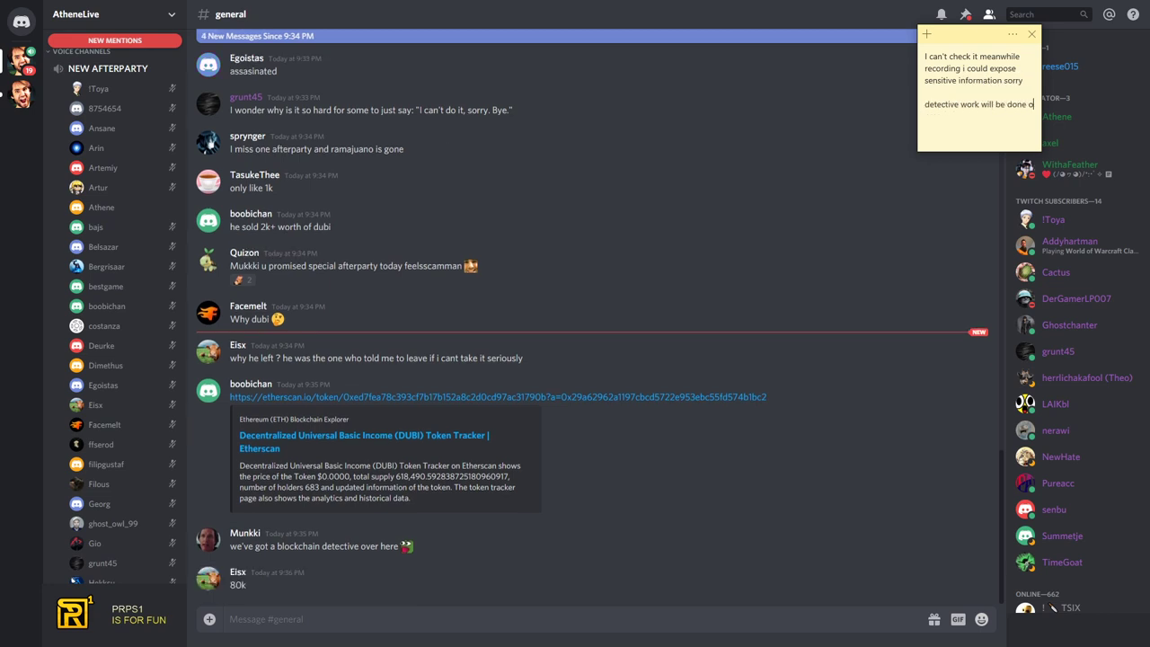
pyautogui.write('ff-screen to ')
pyautogui.write('double check it')
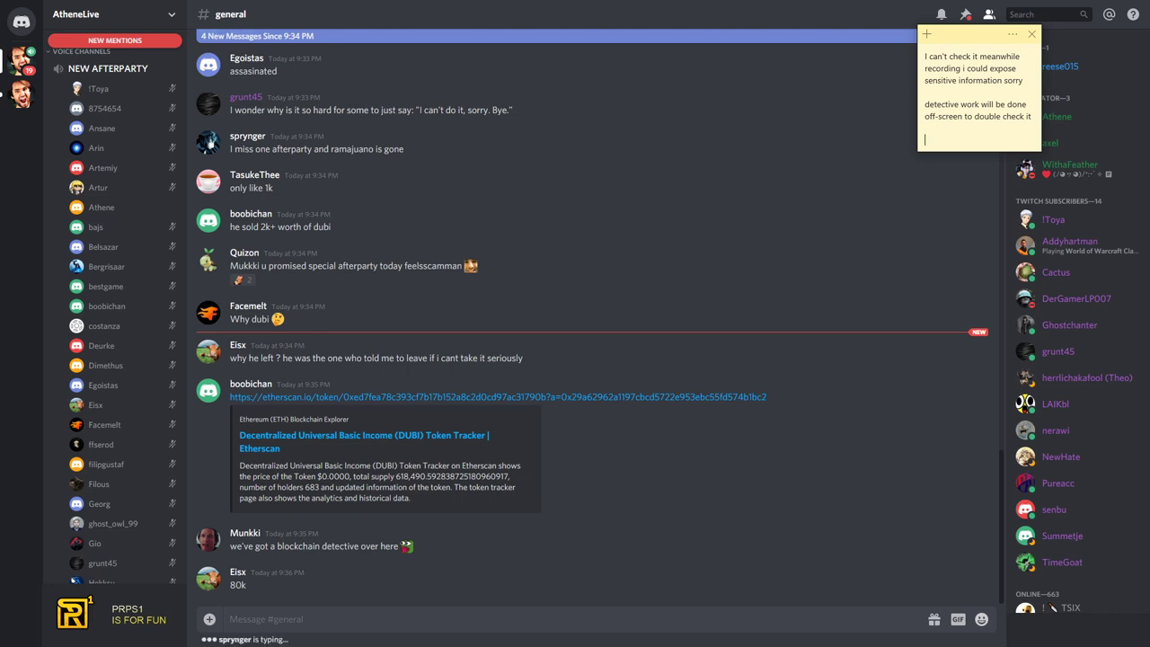
pyautogui.hotkey('ctrl', 'a')
pyautogui.press('BackSpace')
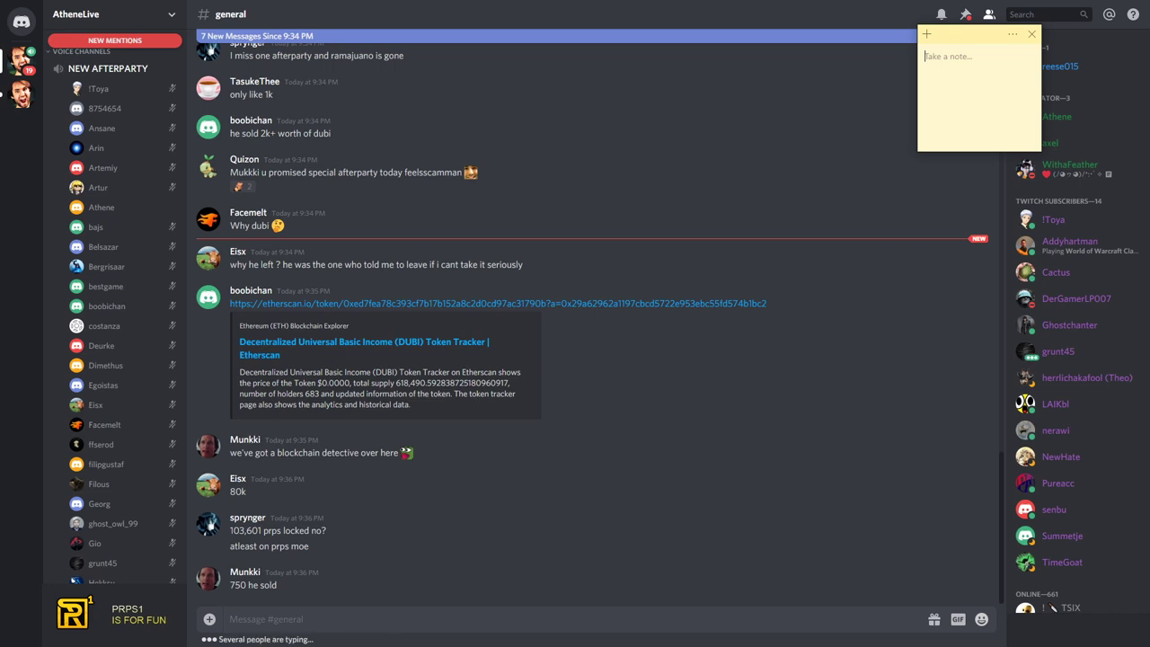
pyautogui.write("ok and now i'm interested... cause i'm curious ...")
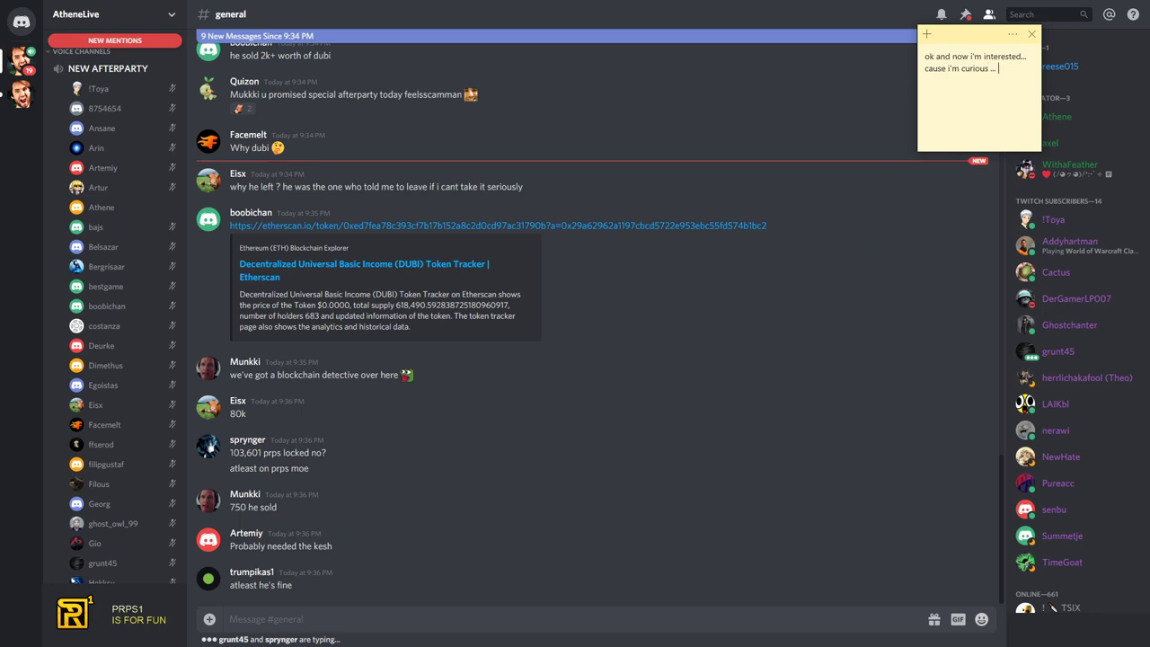
# Step: Write that ramajuano was selling and guys spam graphs that only go up
pyautogui.press('Return')
pyautogui.press('Return')
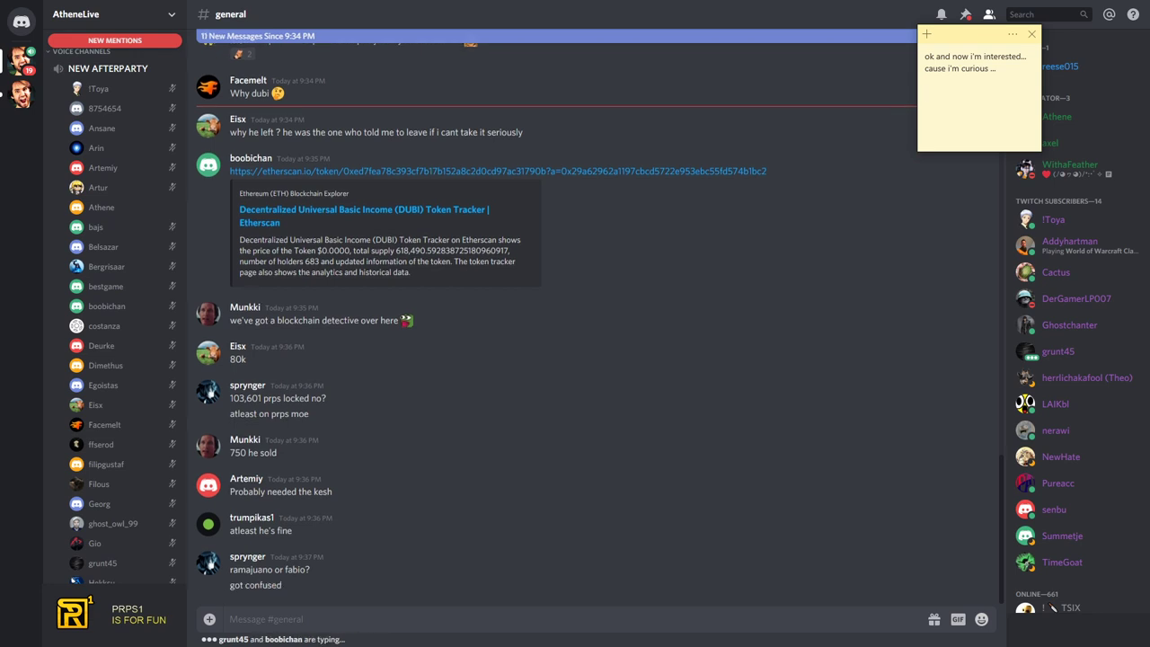
pyautogui.write('ye ramajuano was sel')
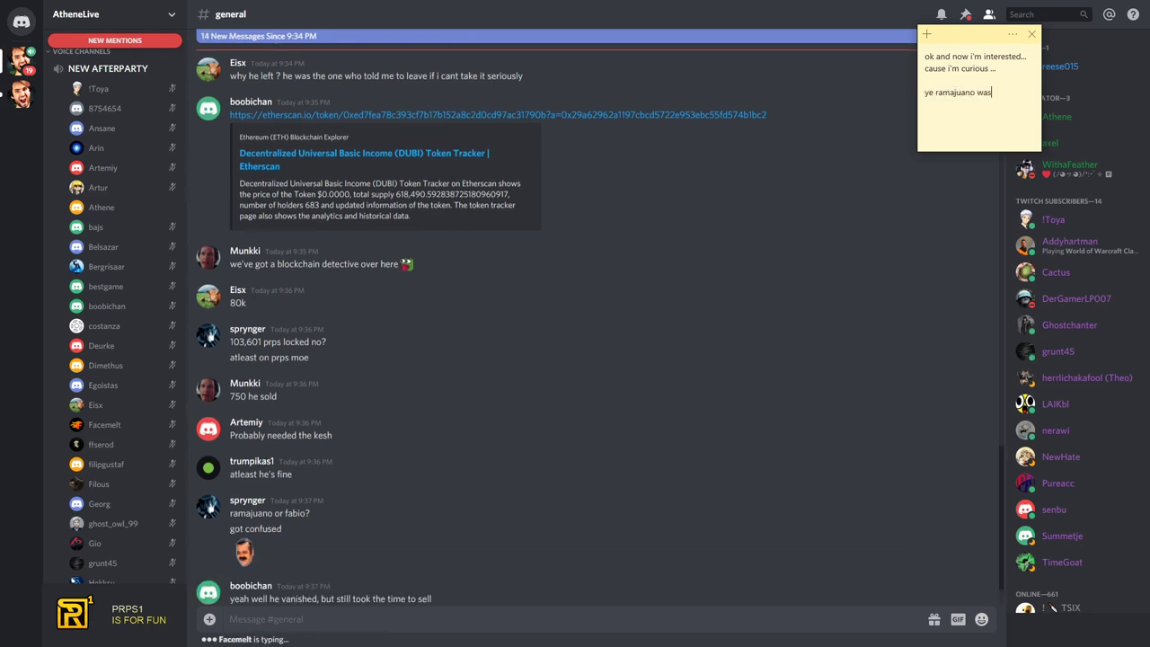
pyautogui.write('ling...')
pyautogui.press('Return')
pyautogui.write("that's how ")
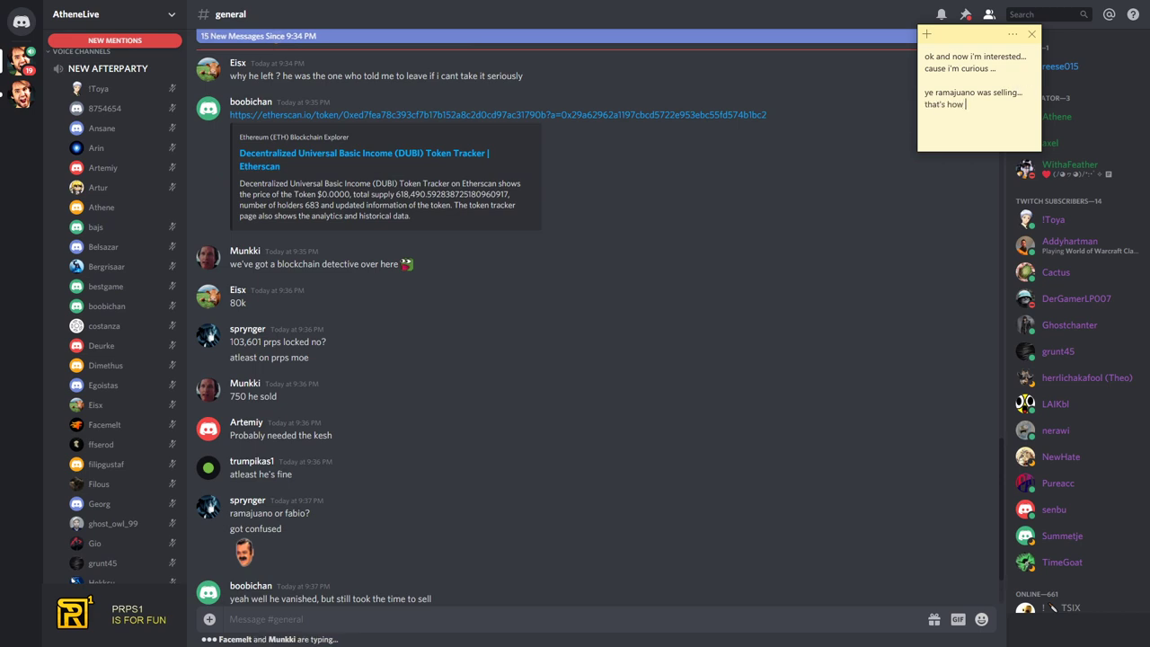
pyautogui.write('much i can tell')
pyautogui.write(' you about guys who are')
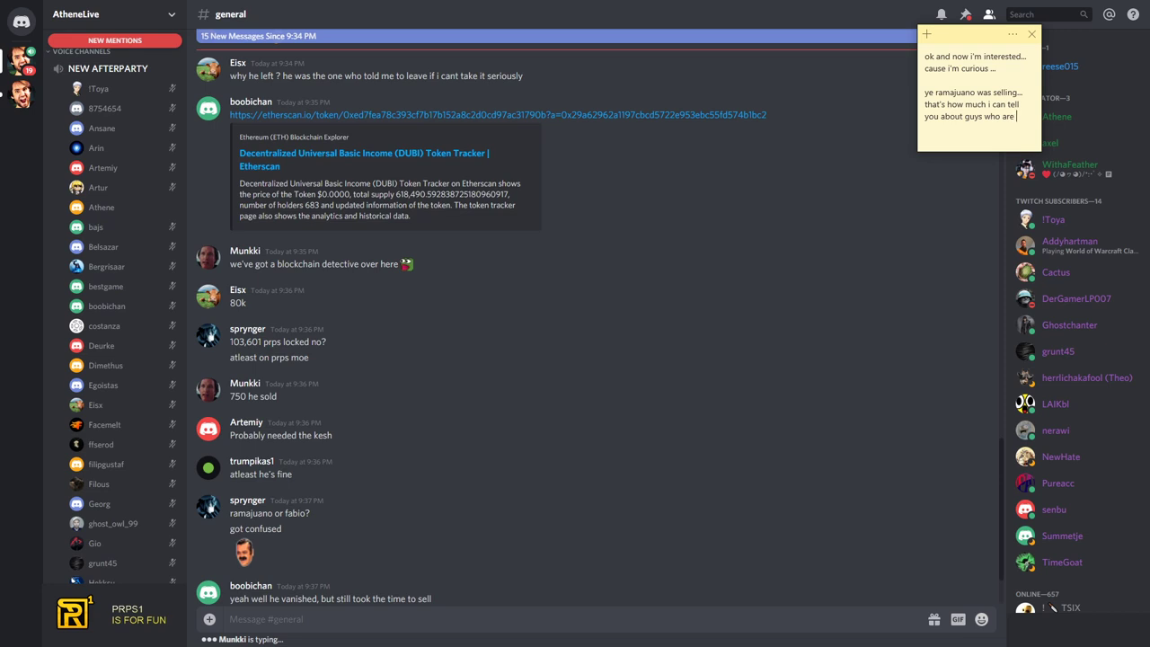
pyautogui.write(' spaming those ')
pyautogui.write('graph who are')
pyautogui.press('BackSpace')
pyautogui.press('BackSpace')
pyautogui.press('BackSpace')
pyautogui.write('ich are going only up...')
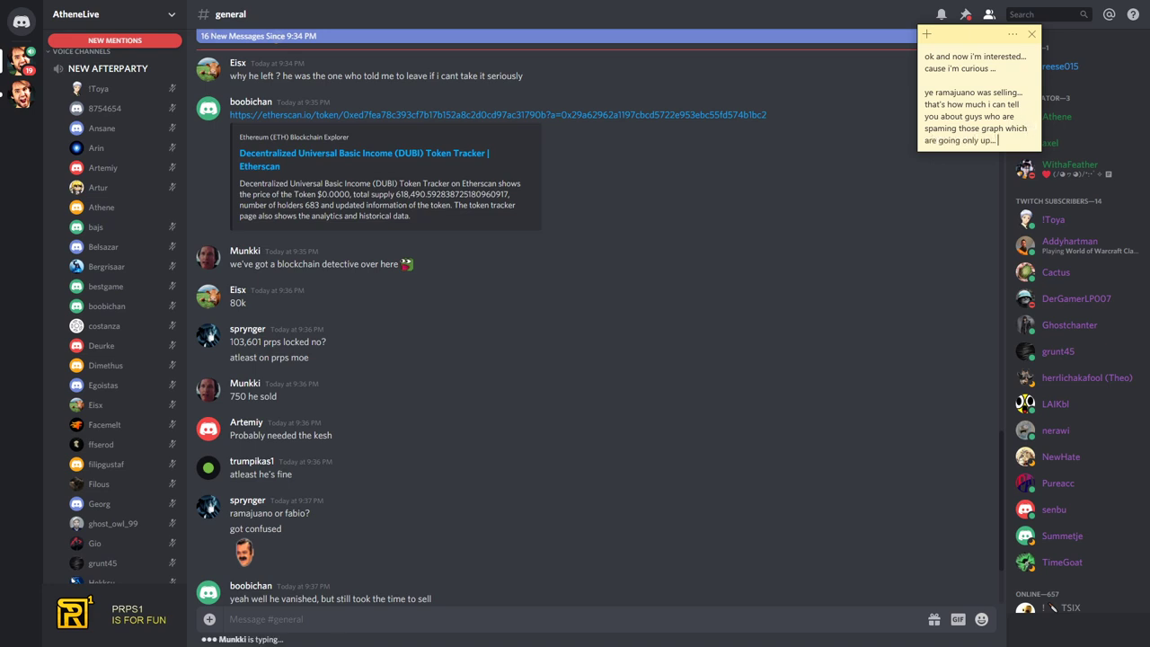
# Step: Cut the note text, view the newest #general messages, and bring the blank note back
pyautogui.hotkey('ctrl', 'a')
pyautogui.hotkey('ctrl', 'x')
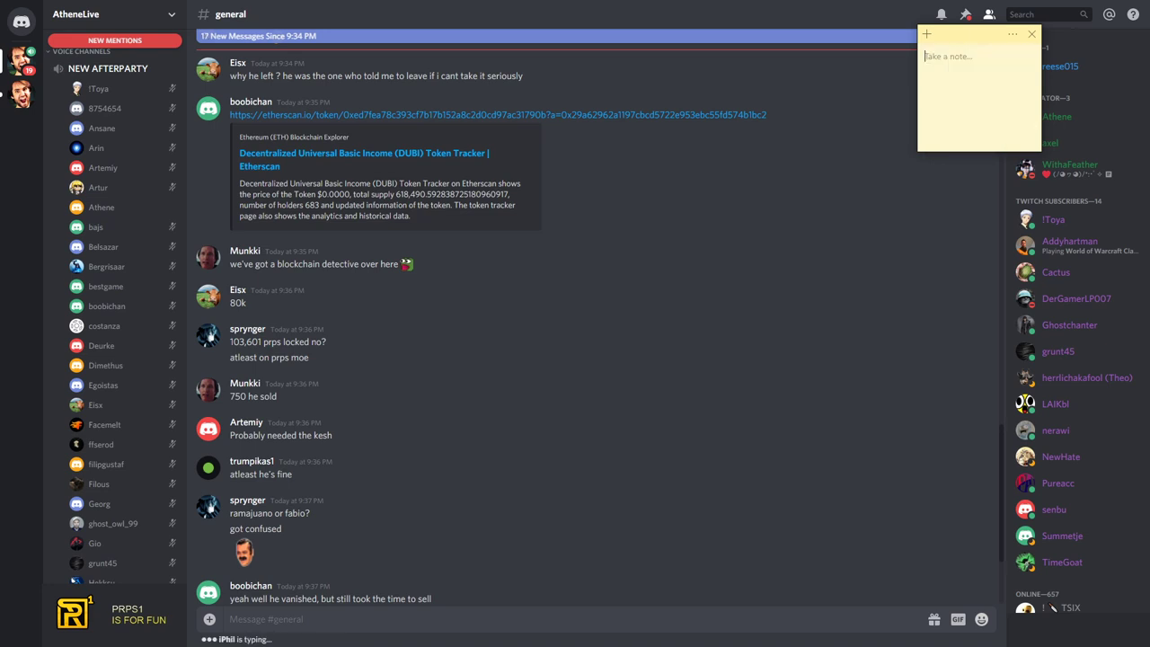
pyautogui.click(419, 587)
pyautogui.scroll(-5, 418, 588)
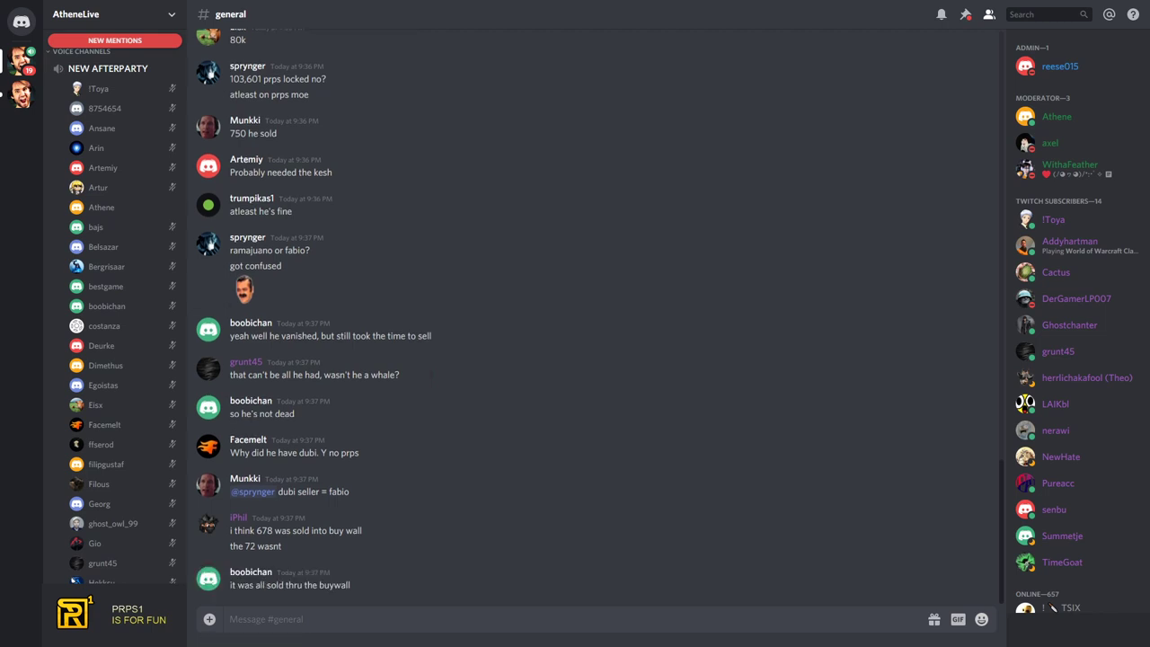
pyautogui.press('super+7')
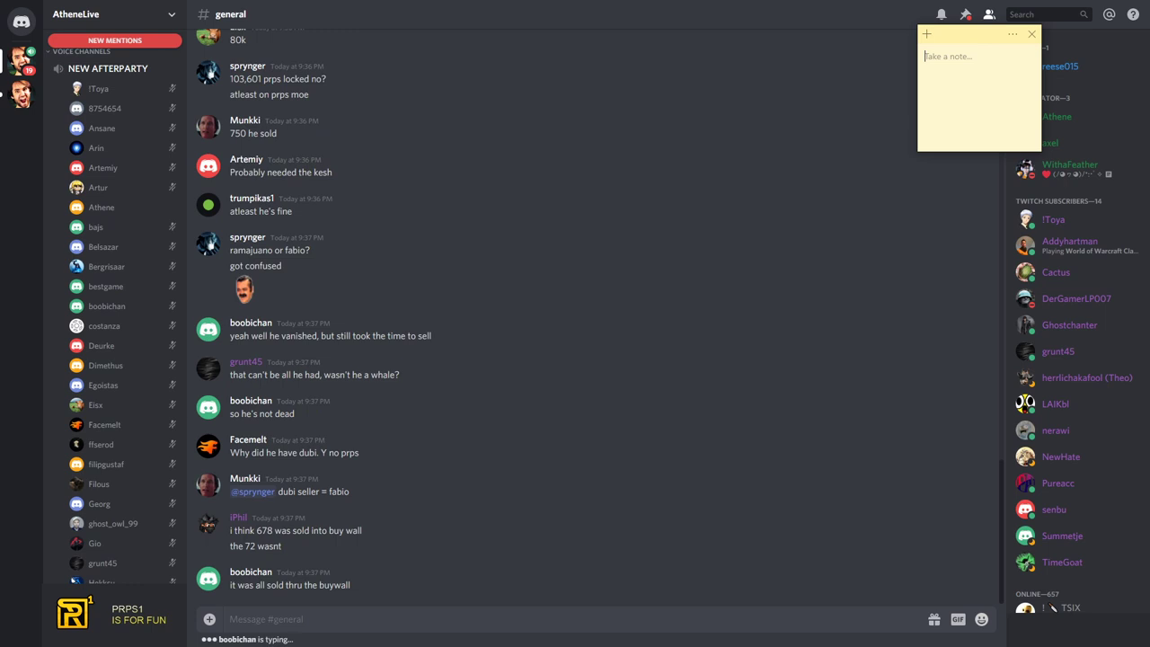
pyautogui.write('OLAlalalaalalaaaaaFORK INCOMING>')
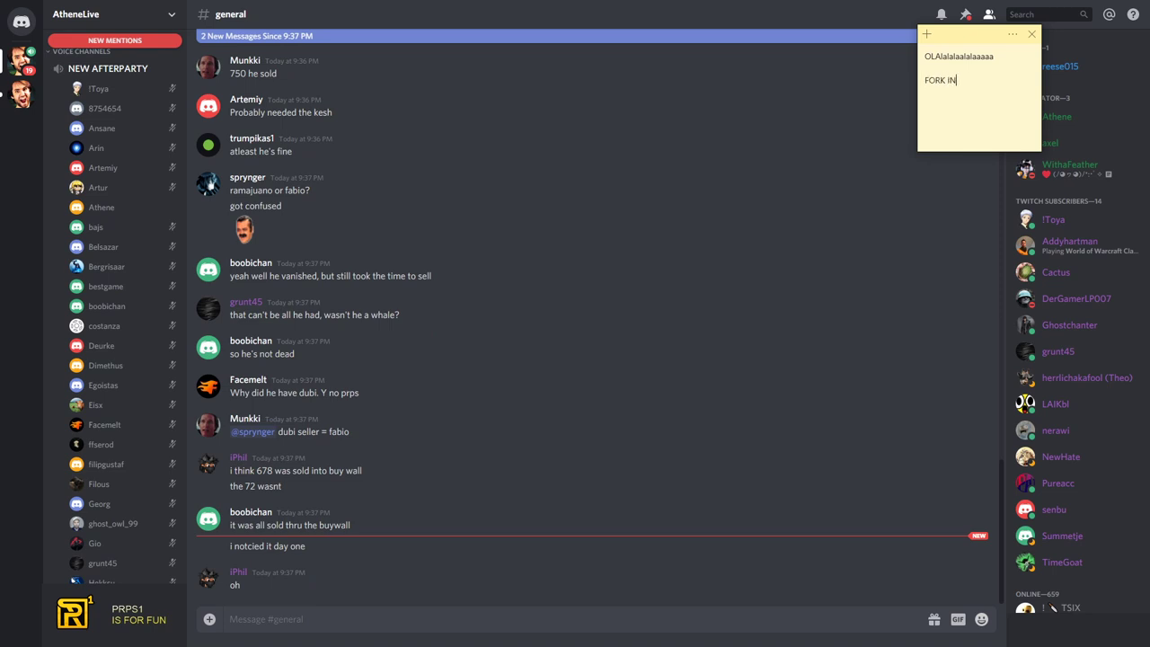
pyautogui.write('>>>.')
# Step: Write 'OLAlalala... FORK INCOMING>>>' and delete the stray nonsense line
pyautogui.press('Return')
pyautogui.write('oojaejayeee..eejeeejeejee')
pyautogui.write('e')
pyautogui.press('Return')
pyautogui.press('Return')
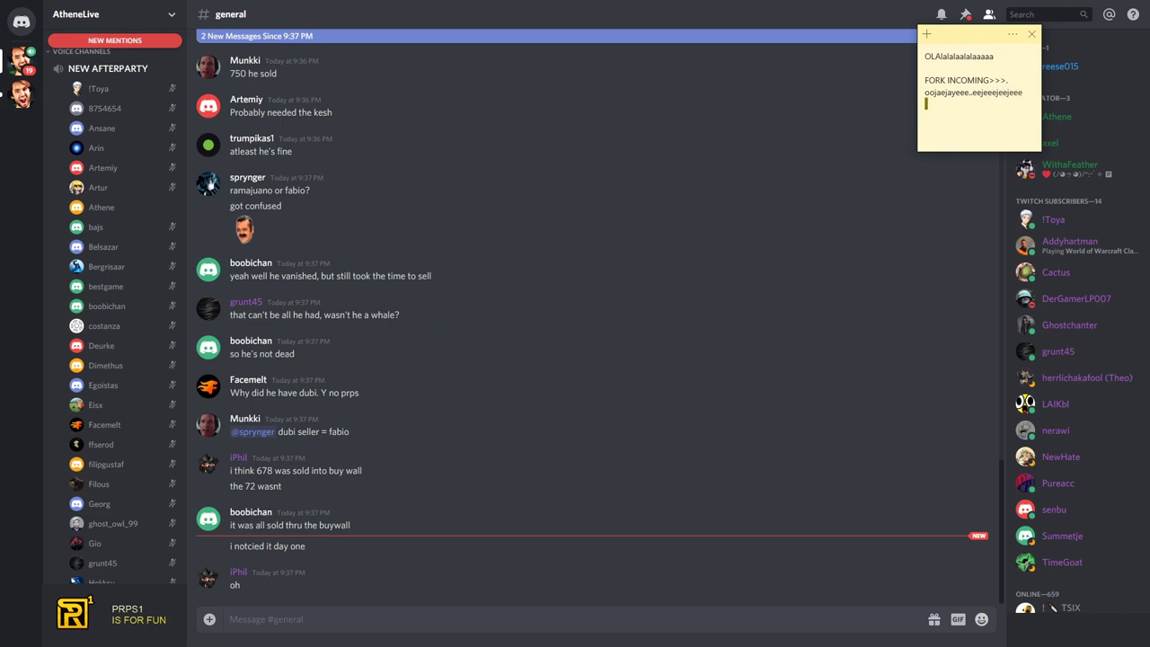
pyautogui.moveTo(1024, 93); pyautogui.dragTo(924, 93)
pyautogui.press('BackSpace')
pyautogui.write('shit, emotion is taking over...')
# Step: Add thanks for letting Athene know, 'information is power', and 'that's the question we'
pyautogui.press('Return')
pyautogui.write('thanks for letti')
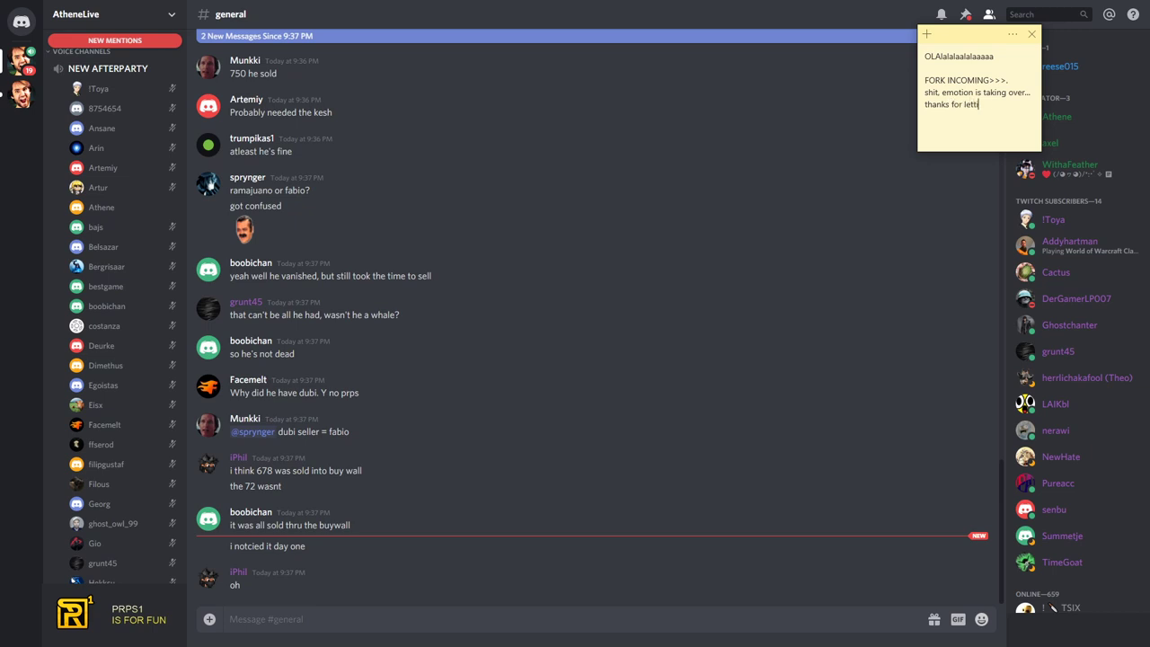
pyautogui.write('ng athene know')
pyautogui.write('... information is ')
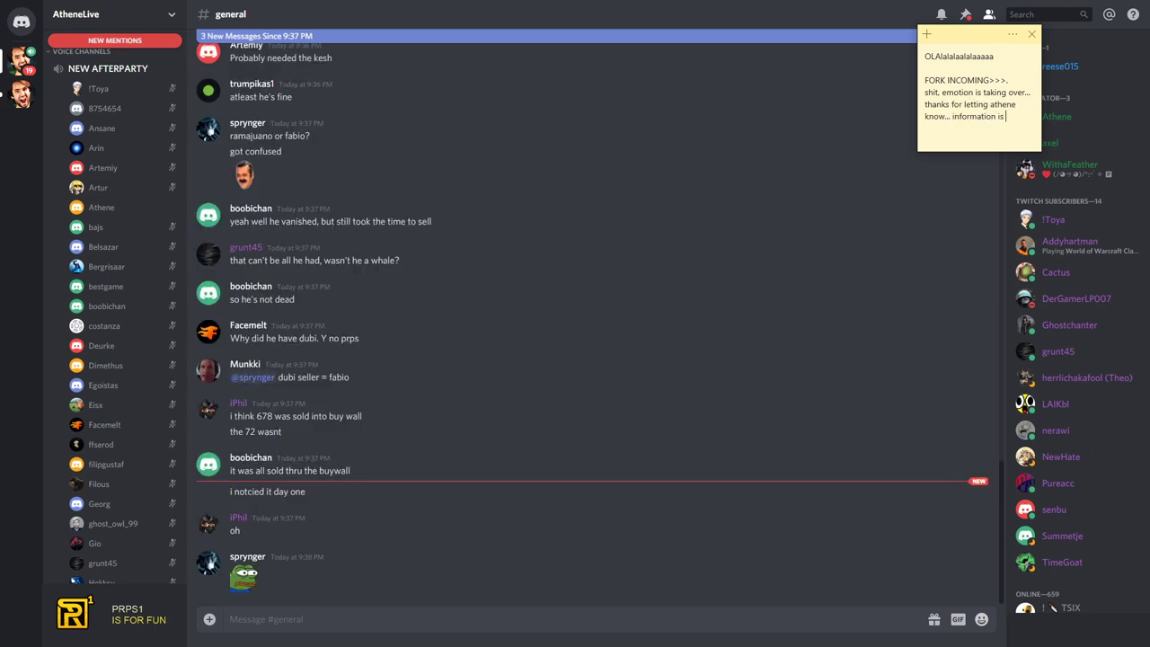
pyautogui.write('power. what he ')
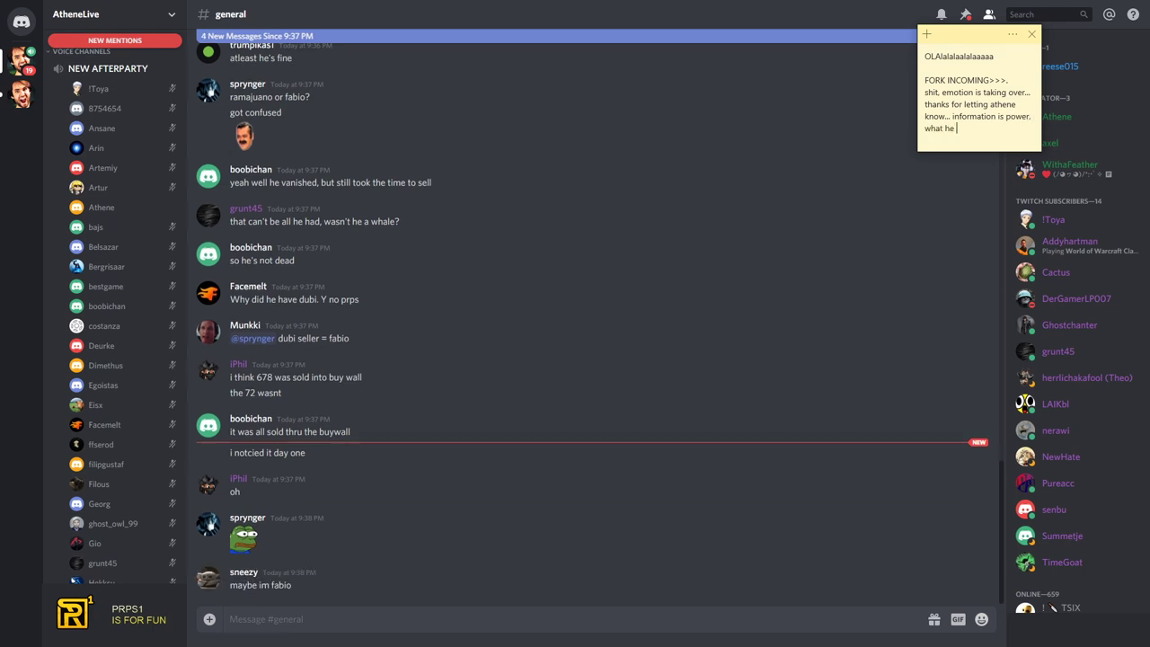
pyautogui.write('going to do with it')
pyautogui.write('?')
pyautogui.press('Return')
pyautogui.press('Return')
pyautogui.write("that's the qui")
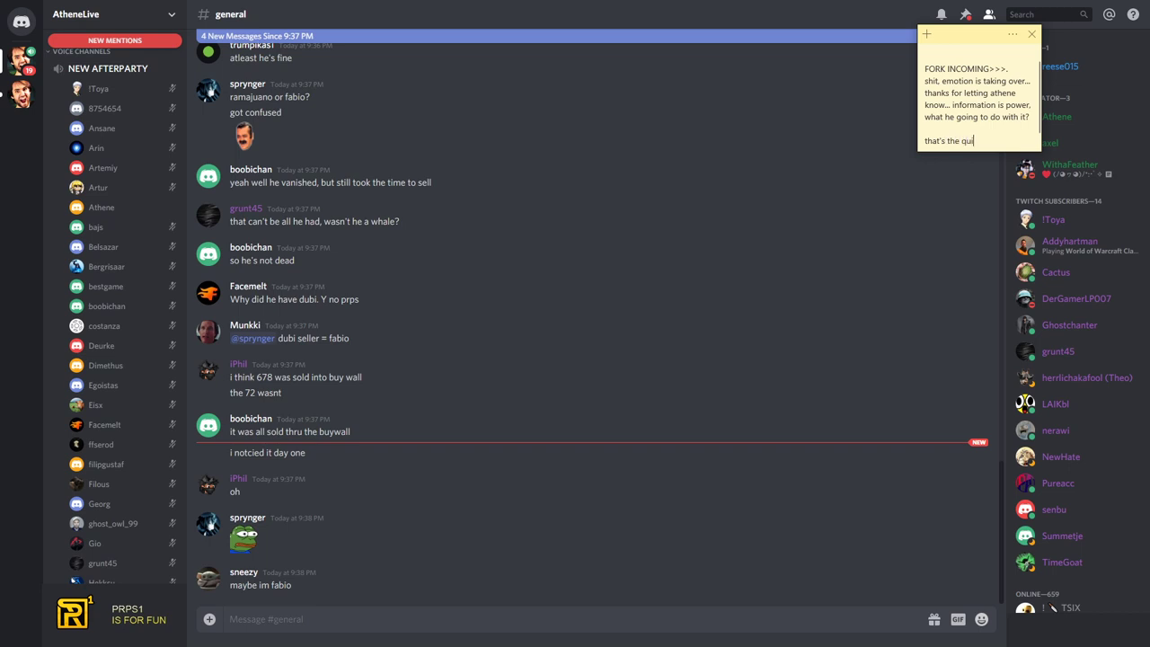
pyautogui.press('BackSpace')
pyautogui.press('BackSpace')
pyautogui.write('uestion we ')
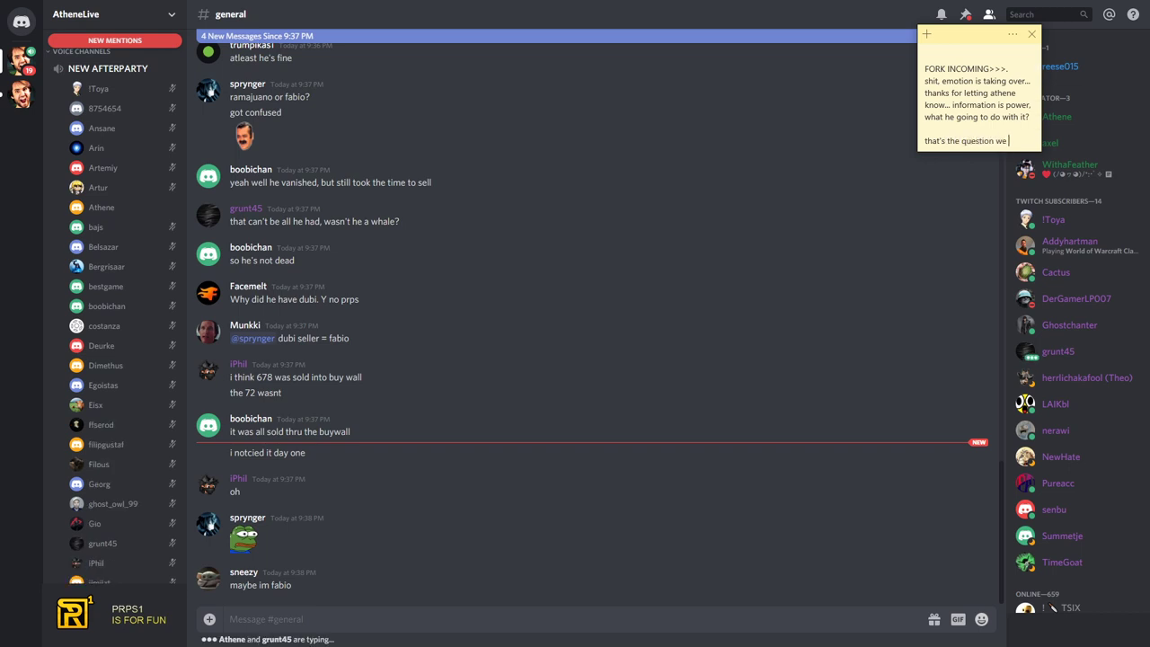
pyautogui.write('have to ask...')
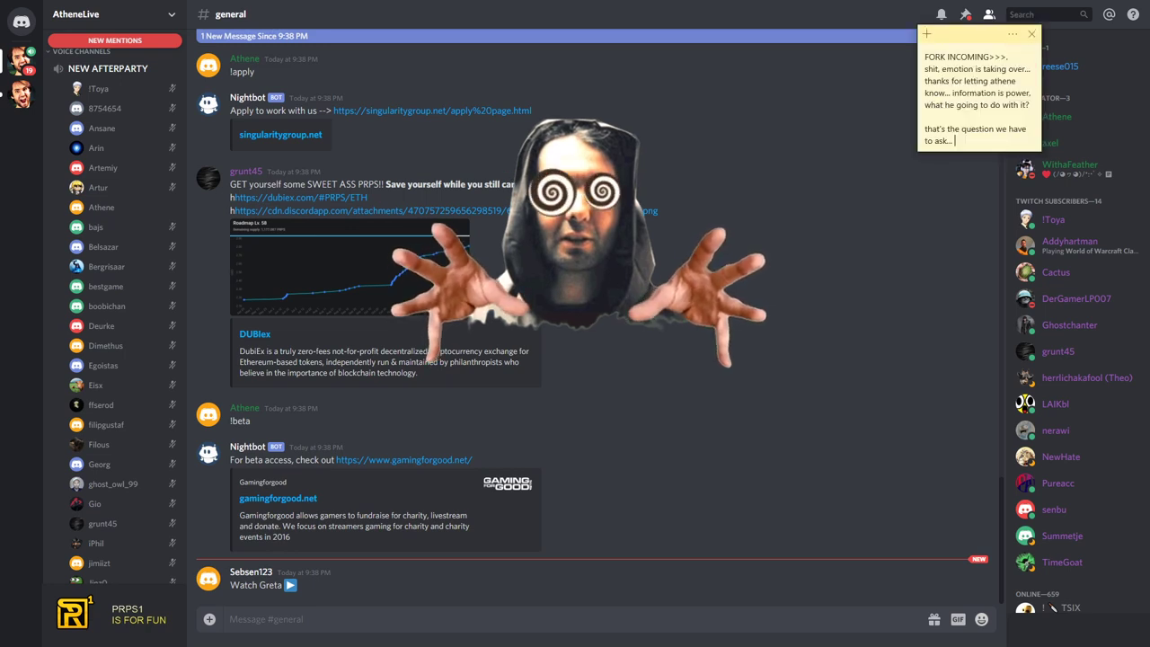
pyautogui.write('and ')
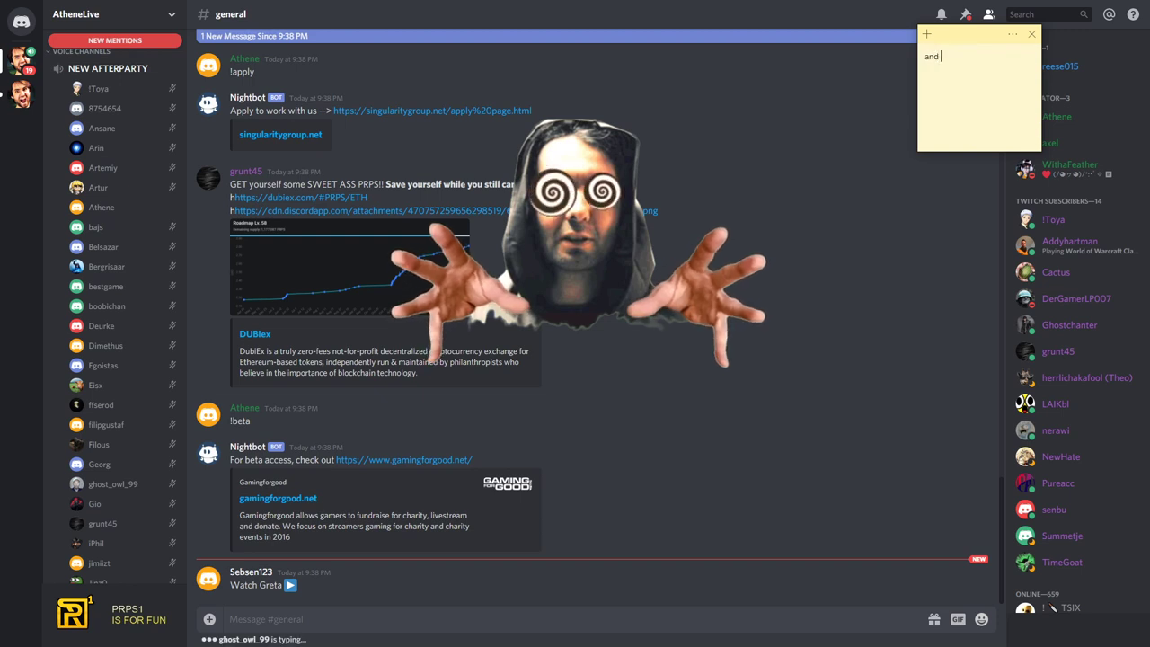
pyautogui.write('cya tomorow')
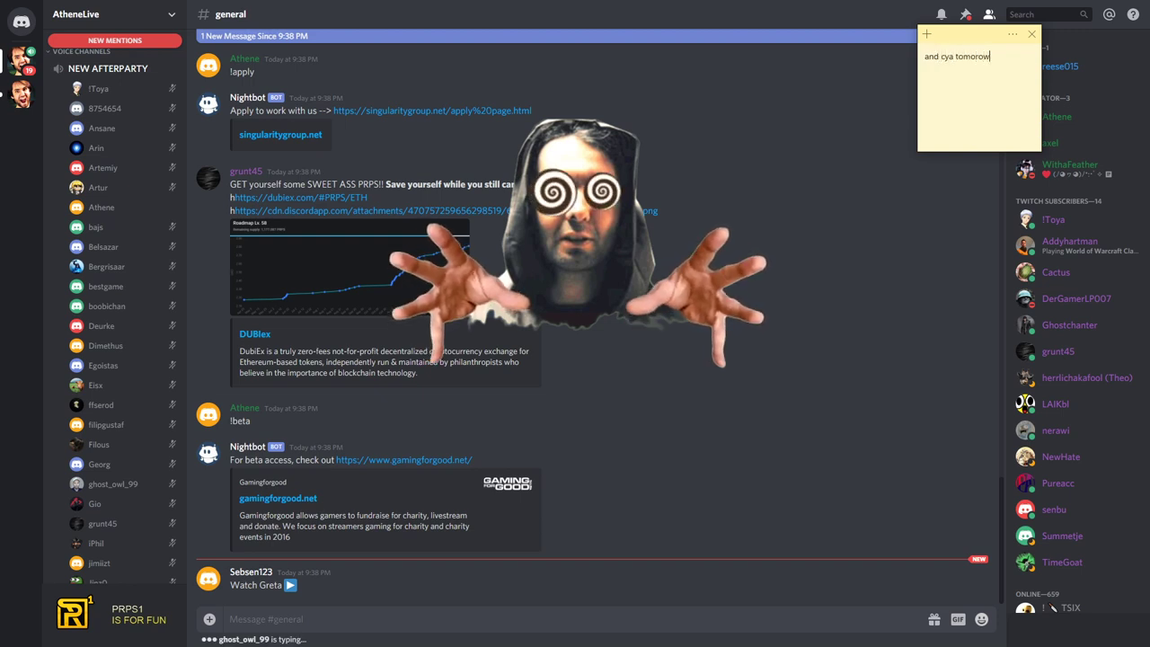